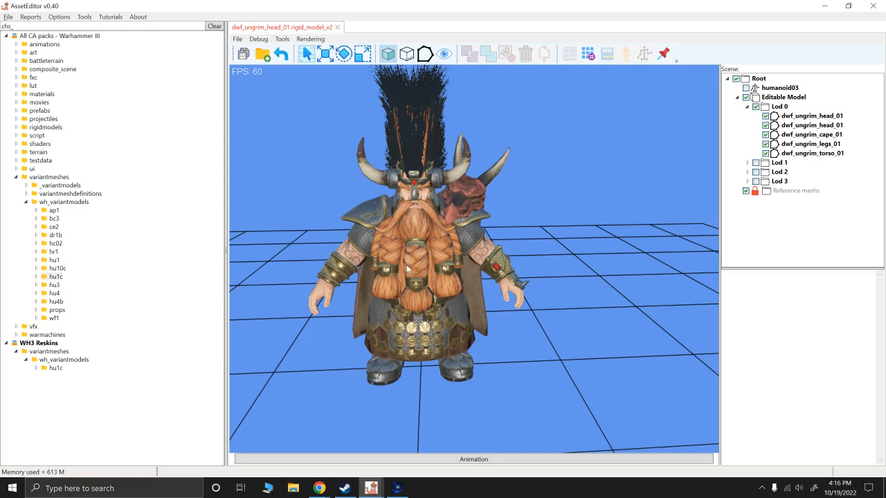
Widen the scene and properties area and inspect the properties of the first dwf_ungrim_head_01 mesh in Lod 0.
{"action": "left_click_drag", "start_coordinate": [448, 278], "coordinate": [453, 278], "text": "alt"}
{"action": "right_click_drag", "start_coordinate": [454, 278], "coordinate": [508, 277], "text": "alt"}
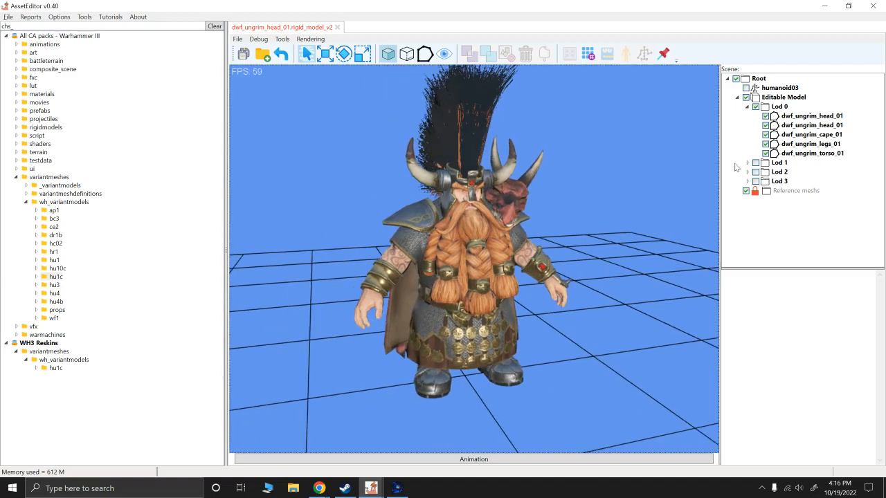
{"action": "left_click", "coordinate": [803, 118]}
{"action": "left_click_drag", "start_coordinate": [720, 164], "coordinate": [652, 171]}
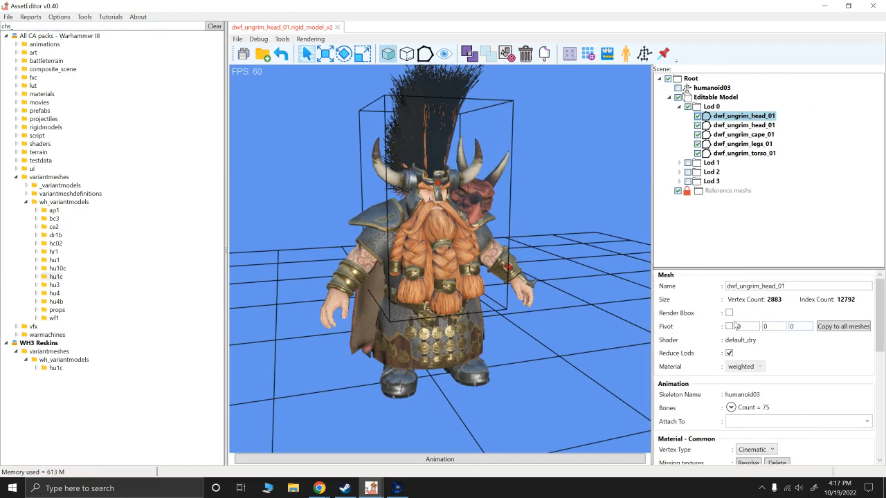
{"action": "left_click", "coordinate": [597, 267]}
{"action": "scroll", "coordinate": [580, 280], "scroll_direction": "down", "scroll_amount": 2}
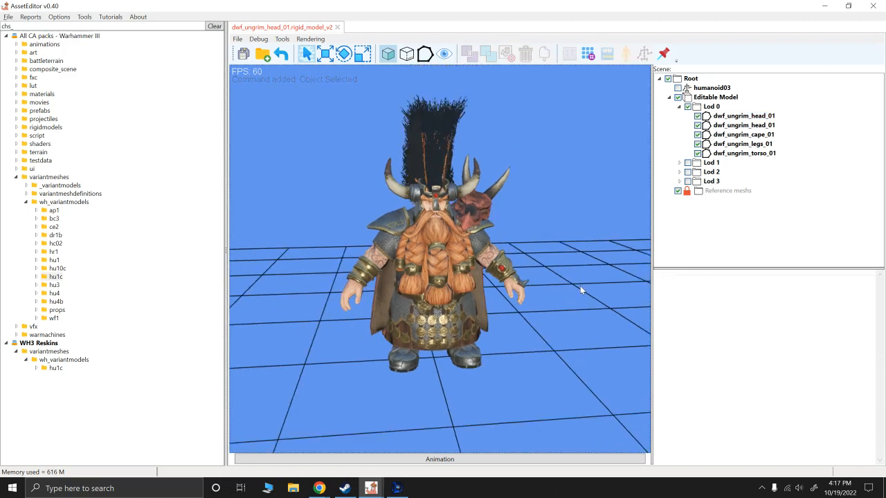
{"action": "left_click_drag", "start_coordinate": [580, 286], "coordinate": [574, 286], "text": "alt"}
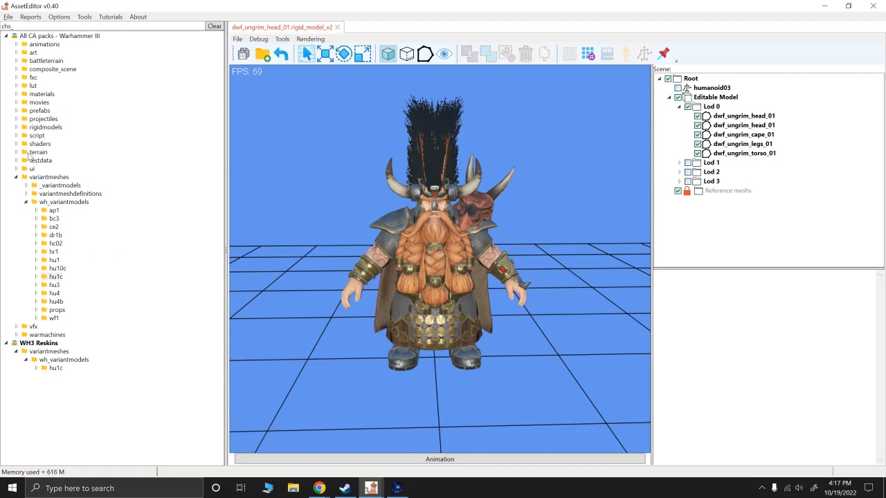
Show the animation playback controls and review the Attach To bone options for the first dwf_ungrim_head_01 mesh.
{"action": "left_click", "coordinate": [408, 460]}
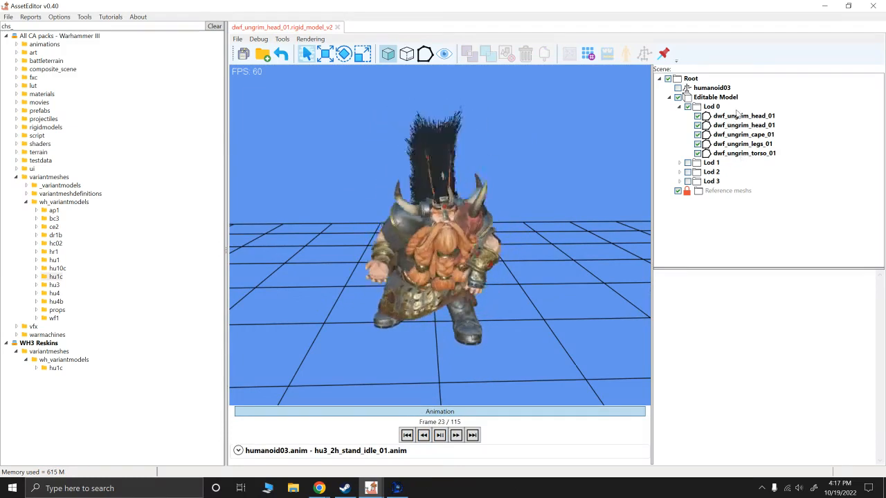
{"action": "left_click", "coordinate": [735, 117]}
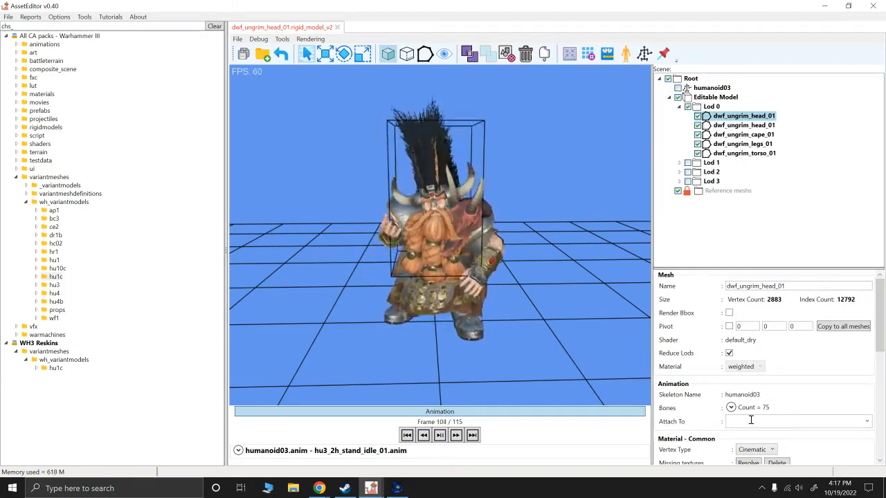
{"action": "left_click", "coordinate": [867, 422]}
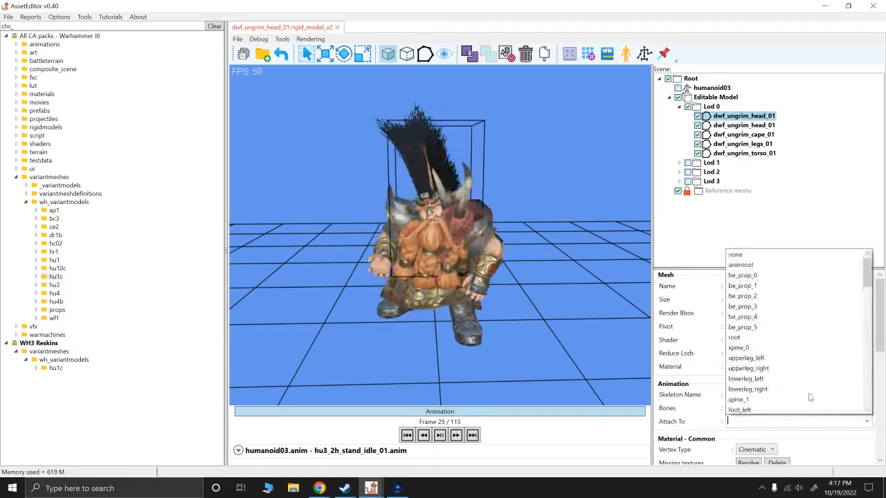
{"action": "left_click", "coordinate": [678, 421]}
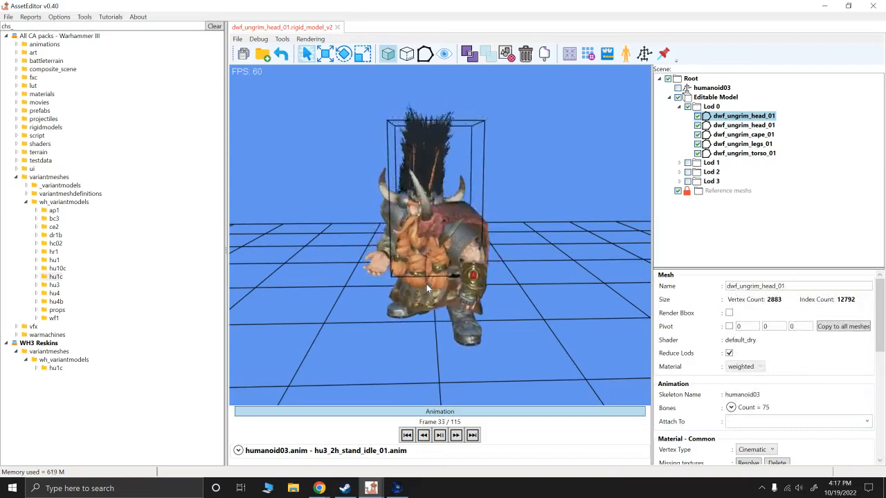
{"action": "left_click", "coordinate": [498, 336]}
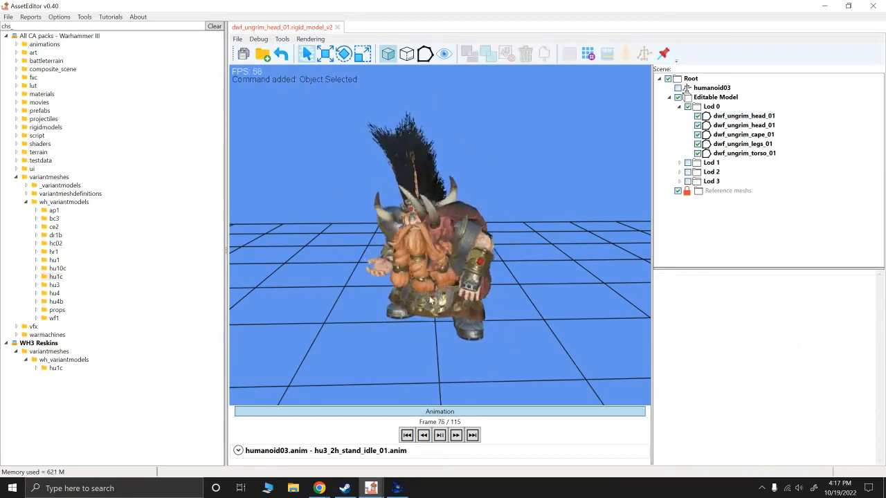
Load chs_lord_sword_1h_01.rigid_model_v2 from the hu1c/chs/chs_props folder into the scene as a reference mesh.
{"action": "left_click", "coordinate": [36, 276]}
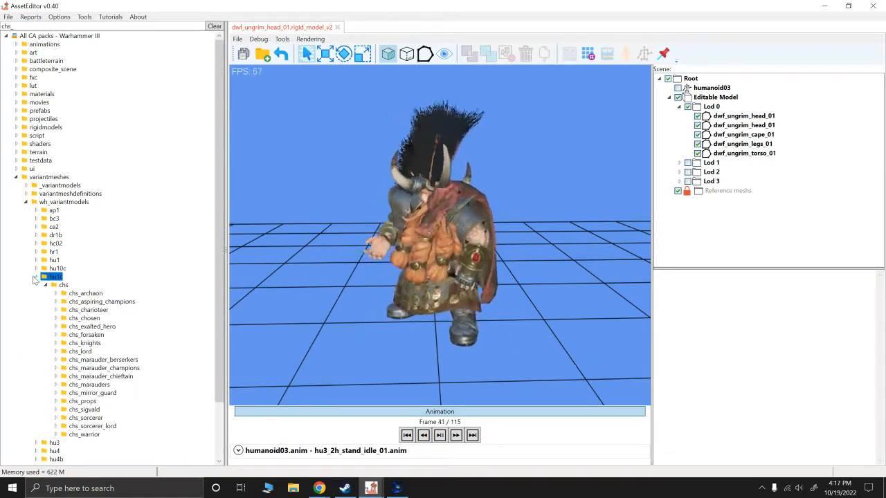
{"action": "left_click", "coordinate": [56, 401]}
{"action": "scroll", "coordinate": [111, 395], "scroll_direction": "down", "scroll_amount": 4}
{"action": "scroll", "coordinate": [112, 394], "scroll_direction": "down", "scroll_amount": 2}
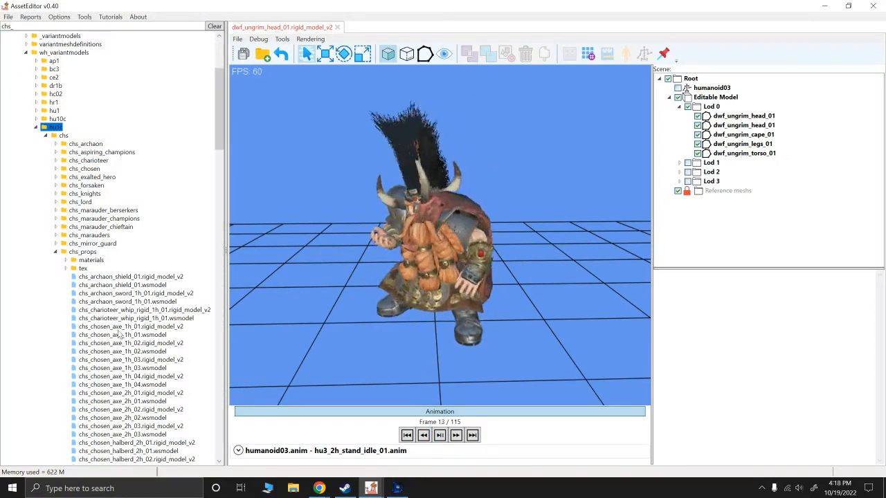
{"action": "scroll", "coordinate": [121, 342], "scroll_direction": "down", "scroll_amount": 5}
{"action": "scroll", "coordinate": [121, 359], "scroll_direction": "down", "scroll_amount": 6}
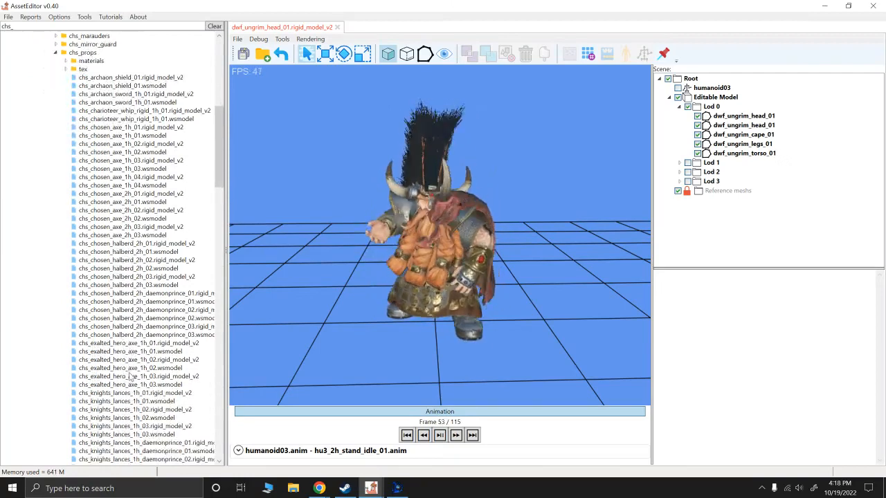
{"action": "scroll", "coordinate": [119, 391], "scroll_direction": "down", "scroll_amount": 3}
{"action": "scroll", "coordinate": [119, 392], "scroll_direction": "down", "scroll_amount": 16}
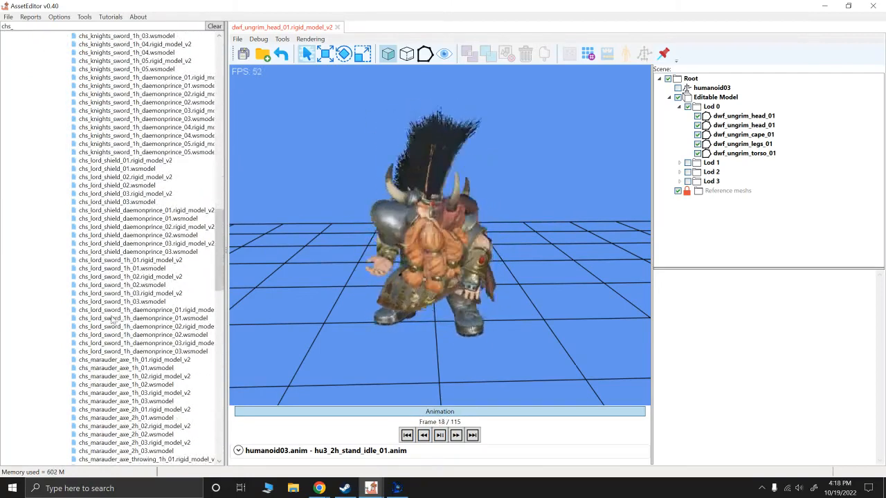
{"action": "double_click", "coordinate": [112, 261]}
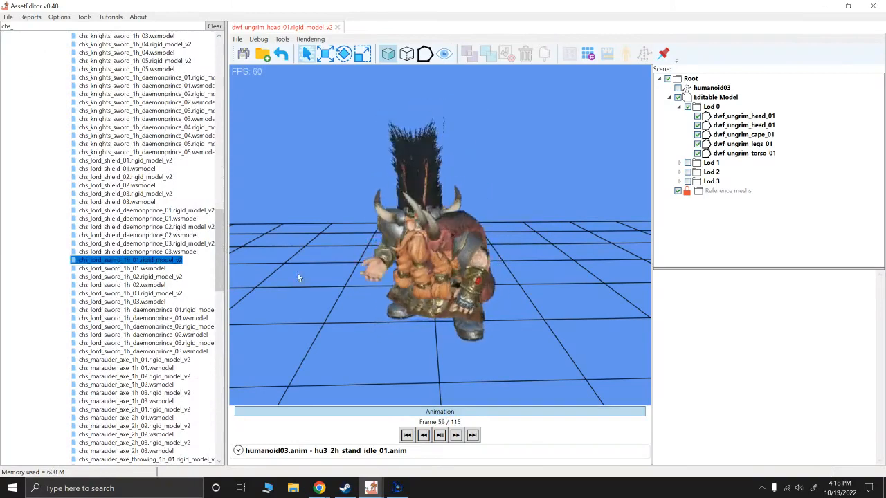
Make the chs_lord_sword_1h_01 reference mesh editable and attach it to the be_prop_0 bone.
{"action": "left_click_drag", "start_coordinate": [322, 293], "coordinate": [388, 330], "text": "alt"}
{"action": "scroll", "coordinate": [390, 357], "scroll_direction": "up", "scroll_amount": 3}
{"action": "scroll", "coordinate": [388, 335], "scroll_direction": "down", "scroll_amount": 2}
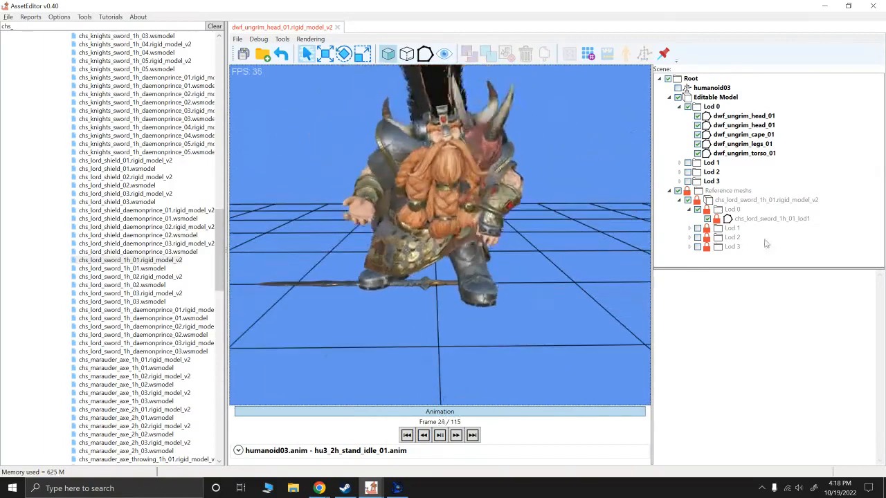
{"action": "right_click", "coordinate": [755, 201]}
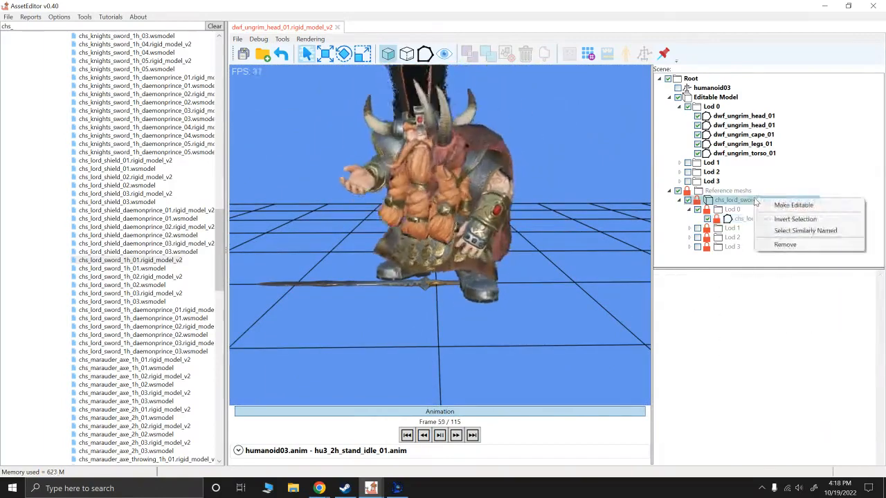
{"action": "left_click", "coordinate": [791, 205]}
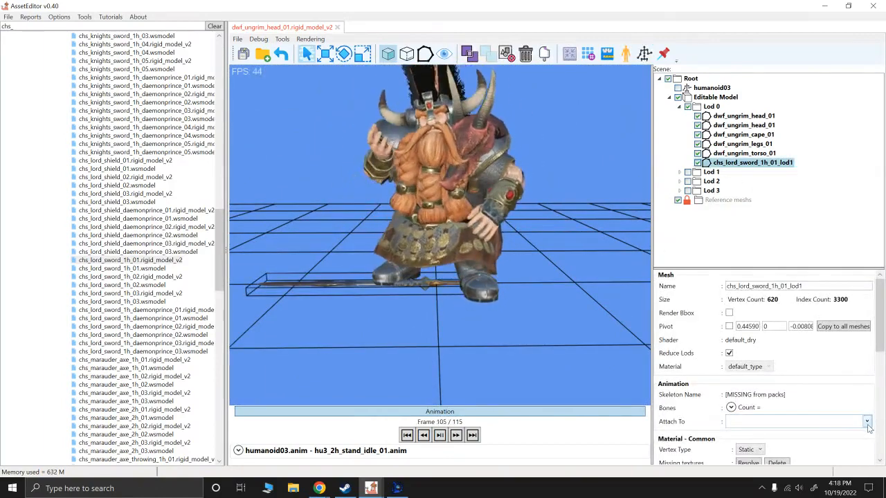
{"action": "left_click", "coordinate": [866, 421]}
{"action": "left_click", "coordinate": [755, 277]}
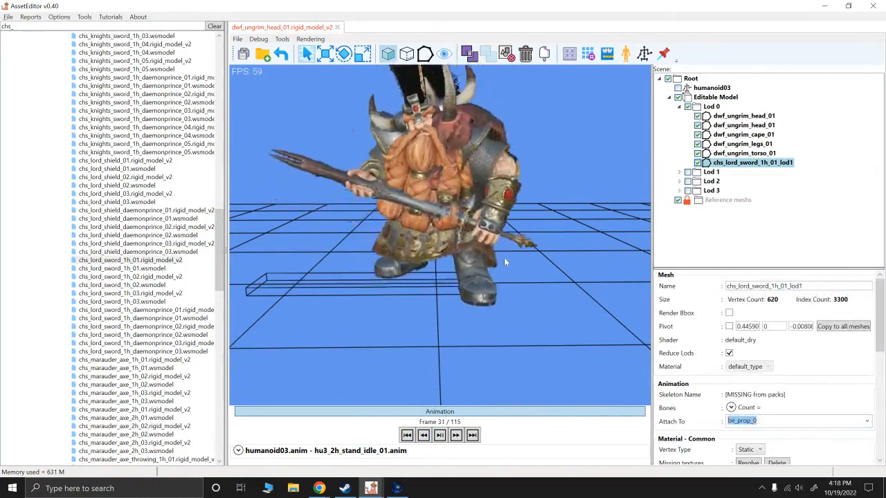
Check the sword's placement in the animated dwarf's hand, then attach the sword to be_prop_1 instead.
{"action": "scroll", "coordinate": [505, 264], "scroll_direction": "up", "scroll_amount": 4}
{"action": "left_click_drag", "start_coordinate": [474, 286], "coordinate": [470, 286], "text": "alt"}
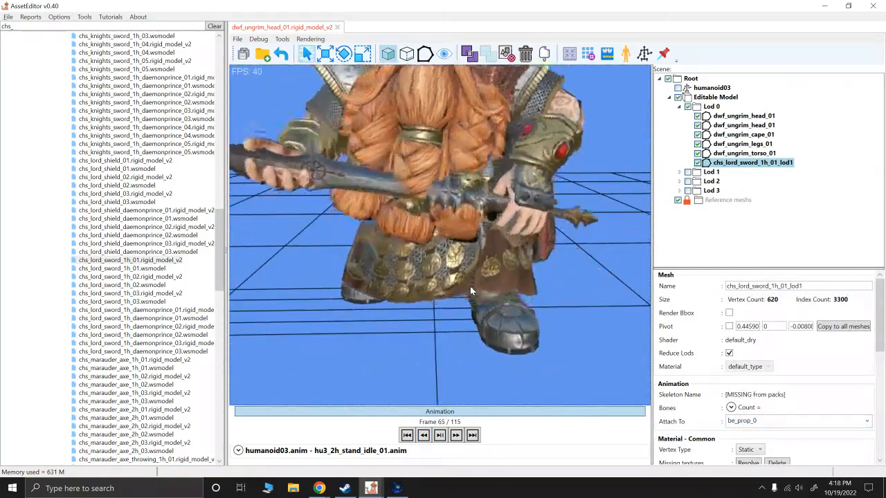
{"action": "scroll", "coordinate": [470, 285], "scroll_direction": "down", "scroll_amount": 2}
{"action": "scroll", "coordinate": [397, 206], "scroll_direction": "down", "scroll_amount": 1}
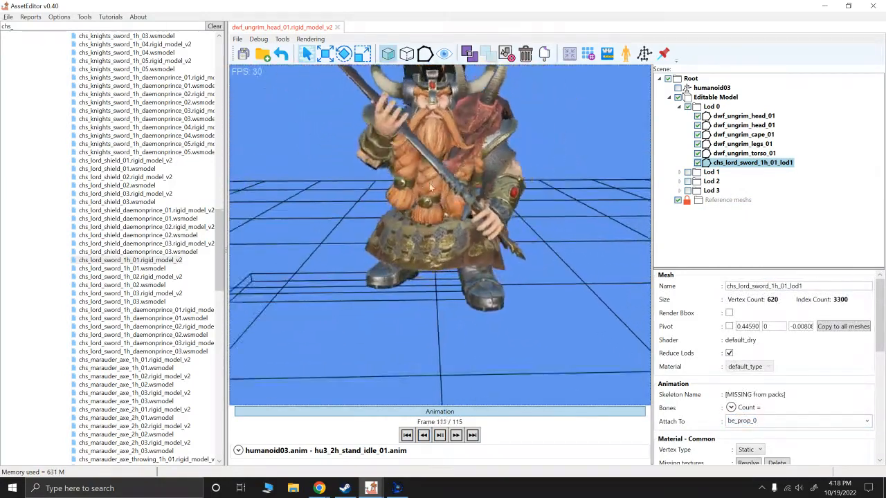
{"action": "left_click_drag", "start_coordinate": [397, 206], "coordinate": [412, 215], "text": "alt"}
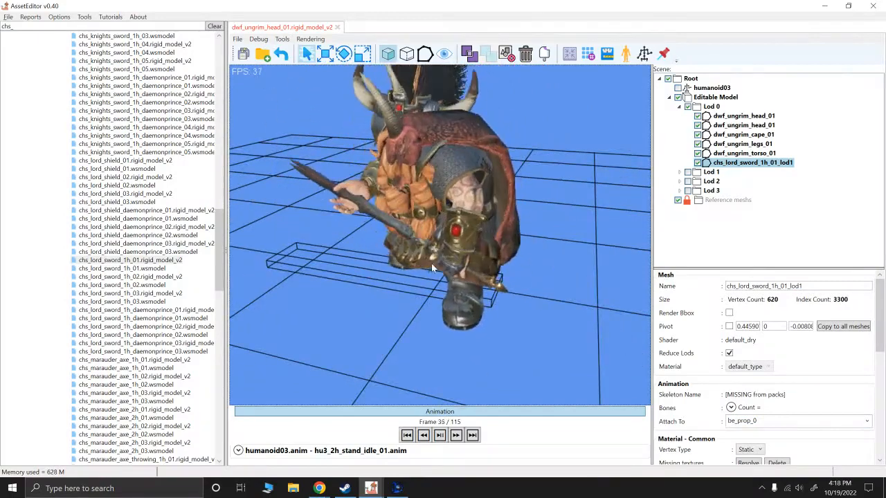
{"action": "left_click_drag", "start_coordinate": [422, 239], "coordinate": [382, 198], "text": "alt"}
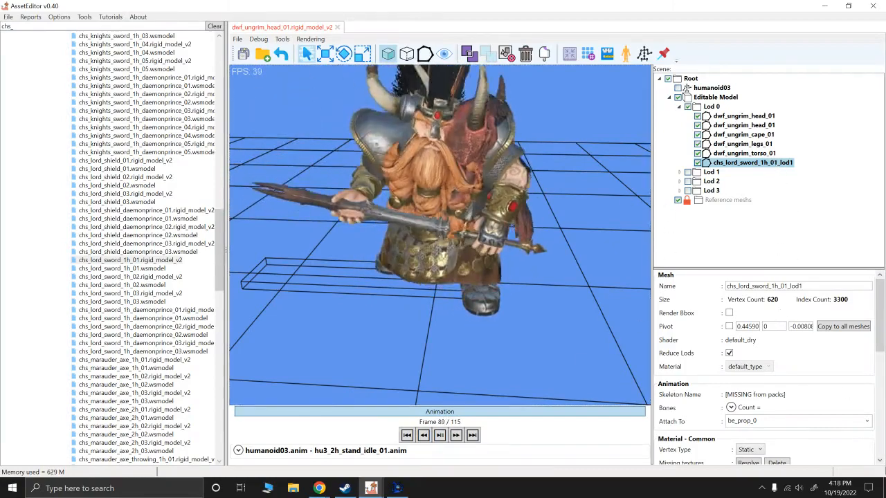
{"action": "left_click", "coordinate": [768, 420]}
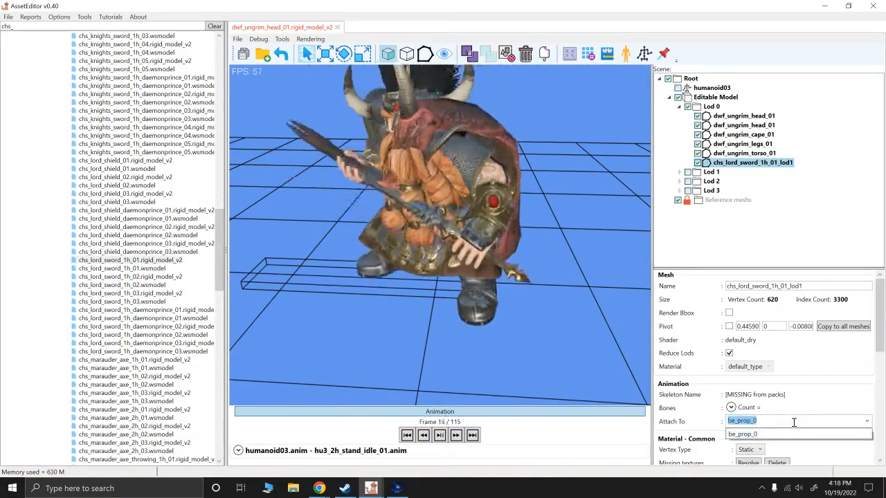
{"action": "key", "text": "BackSpace"}
{"action": "left_click", "coordinate": [744, 285]}
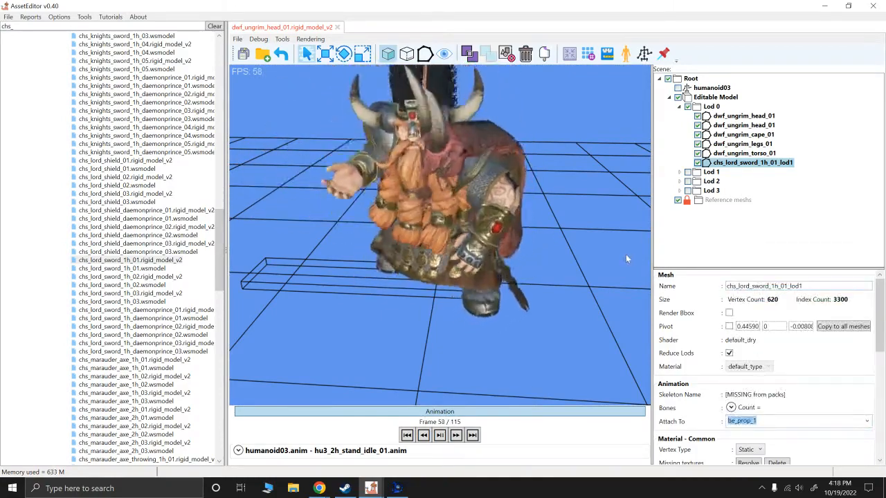
Collapse the animation playback controls and delete the chs_lord_sword_1h_01_lod1 mesh from Lod 0.
{"action": "left_click_drag", "start_coordinate": [626, 254], "coordinate": [492, 285]}
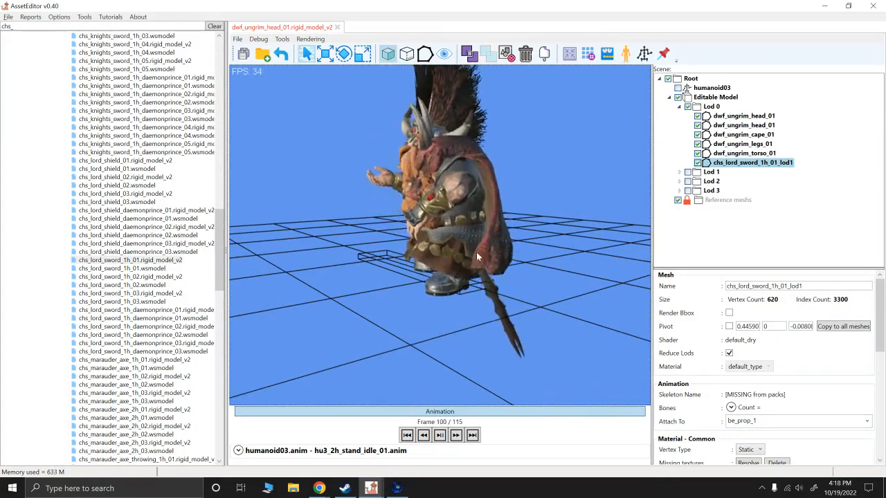
{"action": "left_click_drag", "start_coordinate": [476, 252], "coordinate": [525, 280]}
{"action": "left_click", "coordinate": [446, 417]}
{"action": "key", "text": "Delete"}
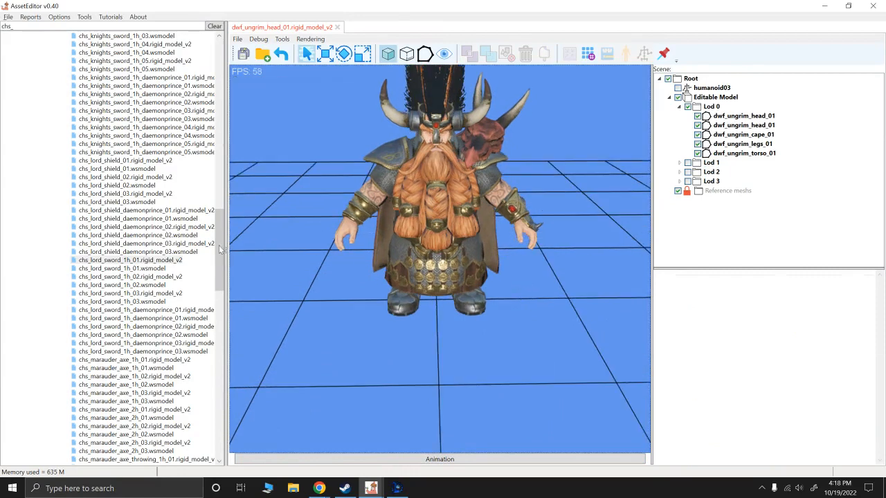
Clear the asset search filter and collapse the hu1c folder in the pack file tree.
{"action": "left_click_drag", "start_coordinate": [220, 249], "coordinate": [217, 74]}
{"action": "left_click", "coordinate": [215, 27]}
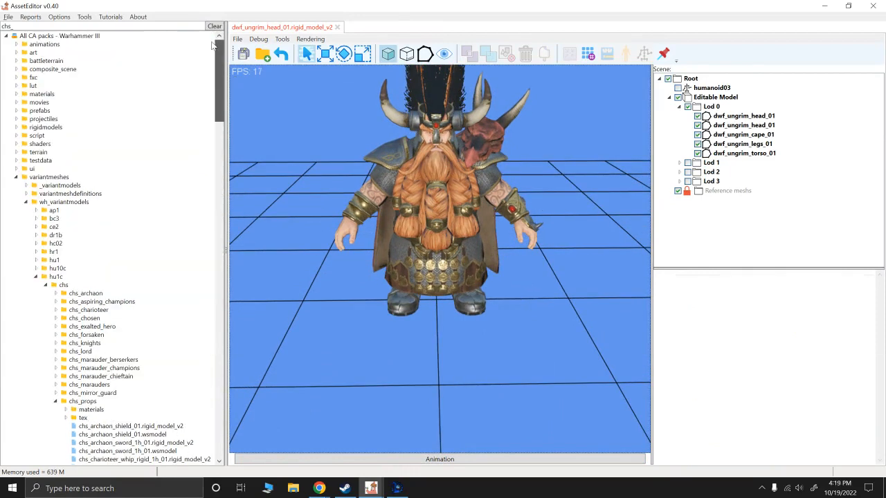
{"action": "left_click", "coordinate": [35, 278]}
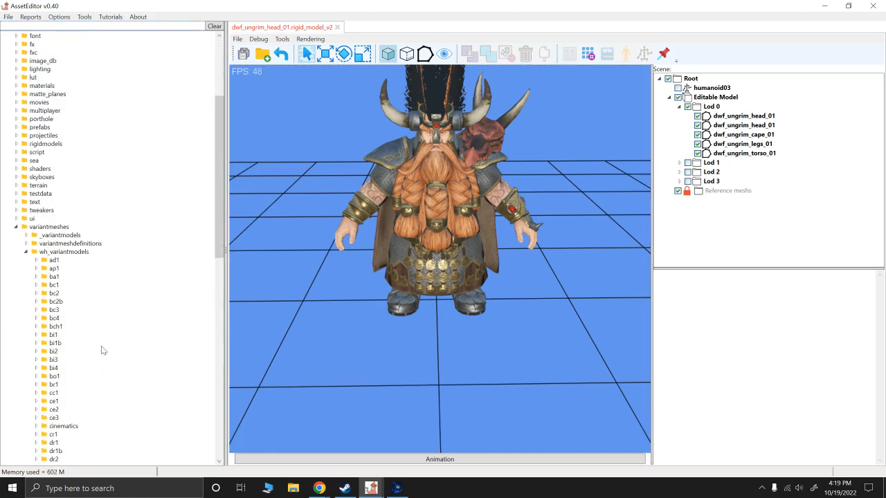
Expand the hef_props folder inside hu1d/hef under wh_variantmodels in the pack file tree.
{"action": "scroll", "coordinate": [54, 344], "scroll_direction": "down", "scroll_amount": 2}
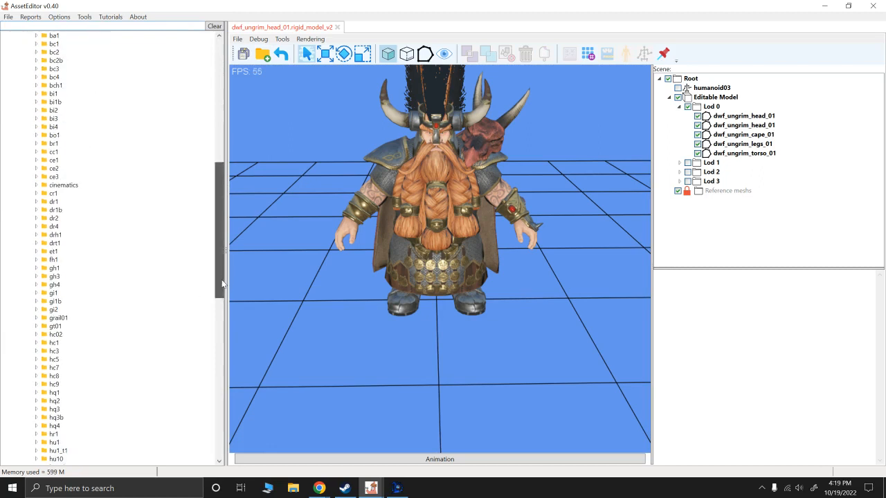
{"action": "left_click_drag", "start_coordinate": [221, 279], "coordinate": [216, 281]}
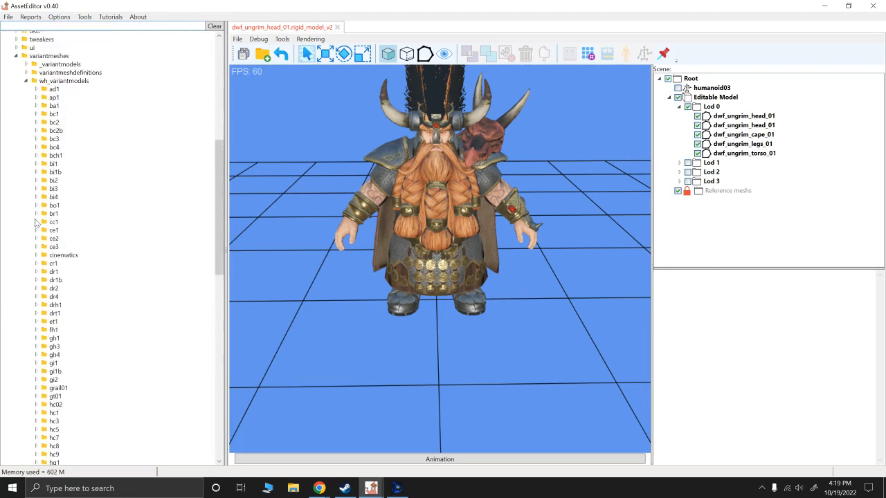
{"action": "scroll", "coordinate": [54, 325], "scroll_direction": "down", "scroll_amount": 6}
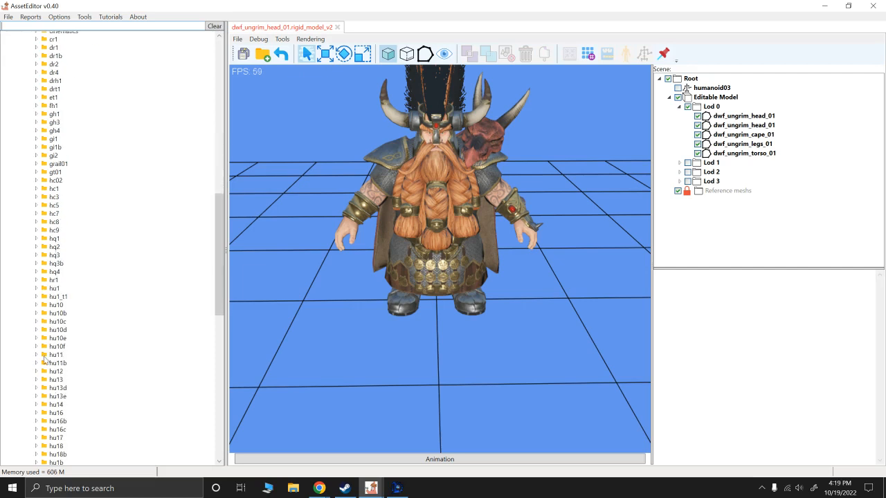
{"action": "scroll", "coordinate": [40, 254], "scroll_direction": "up", "scroll_amount": 2}
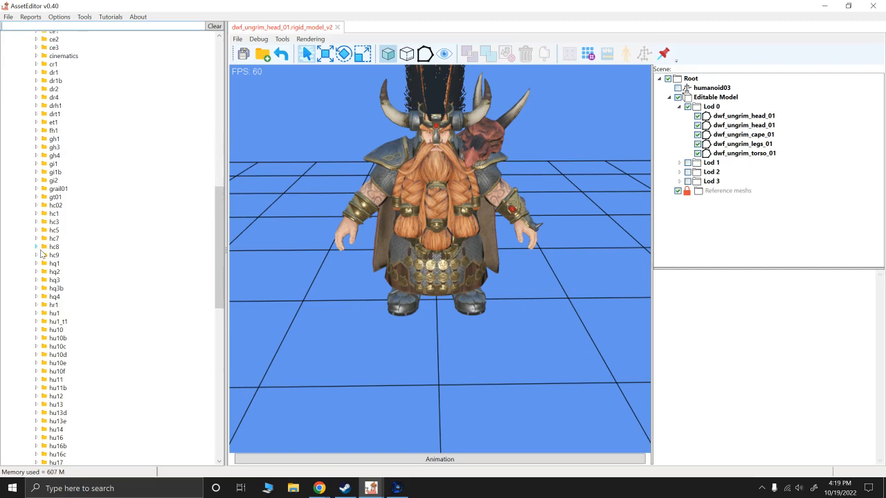
{"action": "scroll", "coordinate": [41, 254], "scroll_direction": "up", "scroll_amount": 1}
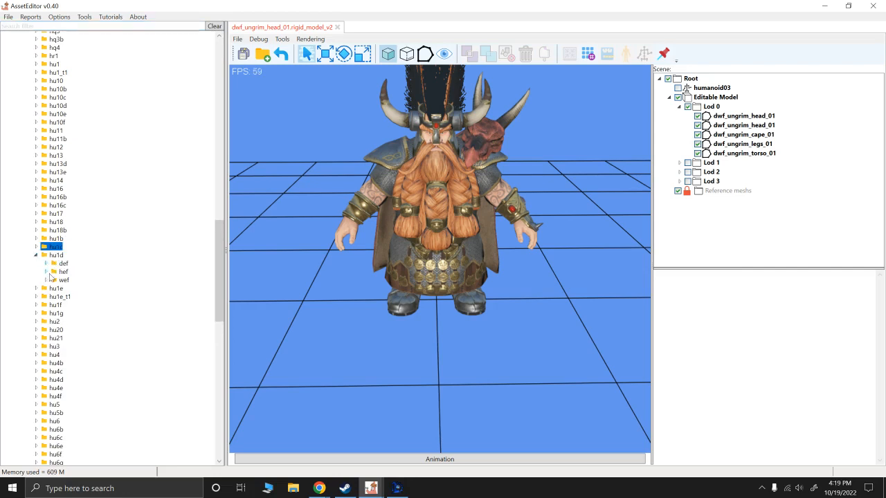
{"action": "scroll", "coordinate": [114, 311], "scroll_direction": "down", "scroll_amount": 4}
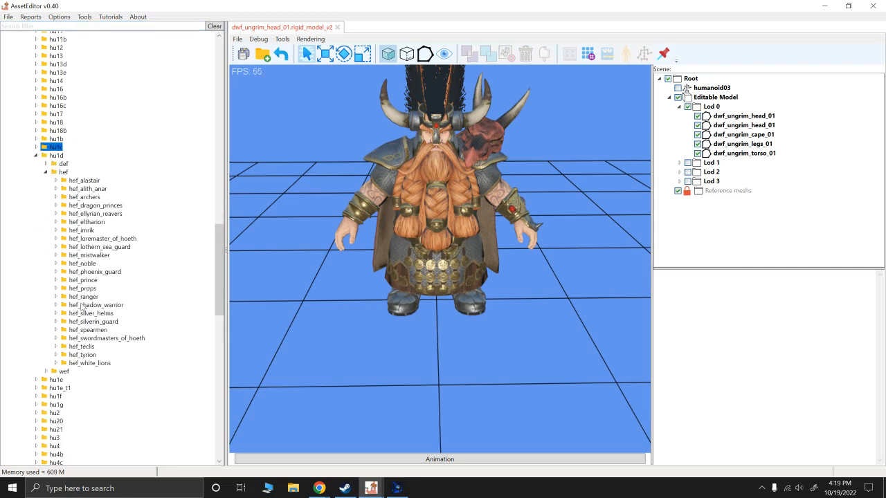
{"action": "left_click", "coordinate": [56, 288]}
Widen the file tree and bring hef_white_lions_axe_2h_01.rigid_model_v2 into the dwarf scene as a reference mesh.
{"action": "scroll", "coordinate": [125, 304], "scroll_direction": "down", "scroll_amount": 12}
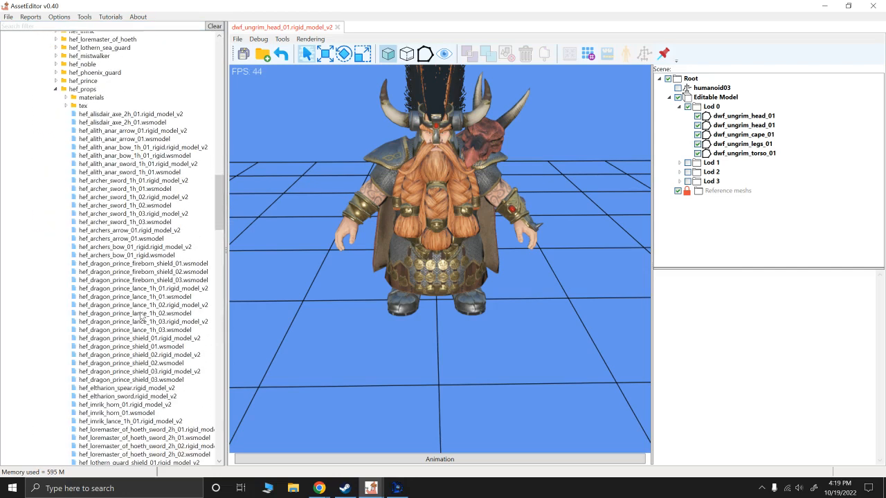
{"action": "scroll", "coordinate": [111, 333], "scroll_direction": "down", "scroll_amount": 11}
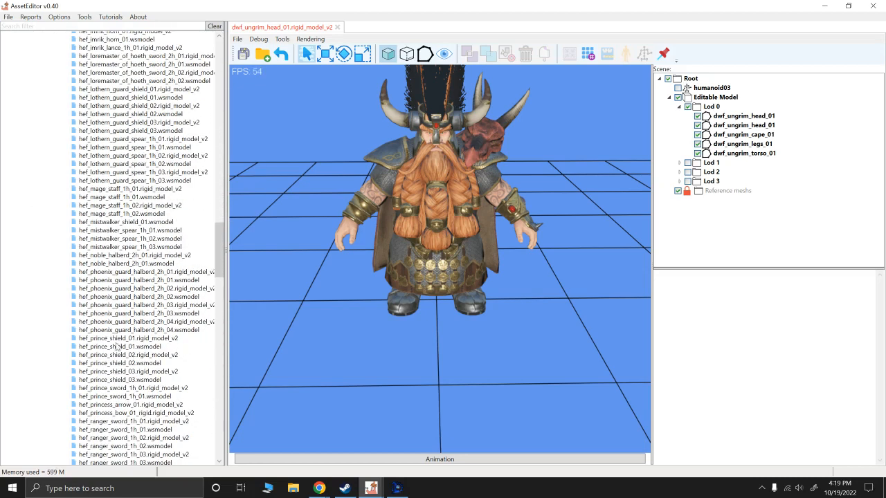
{"action": "scroll", "coordinate": [118, 346], "scroll_direction": "down", "scroll_amount": 20}
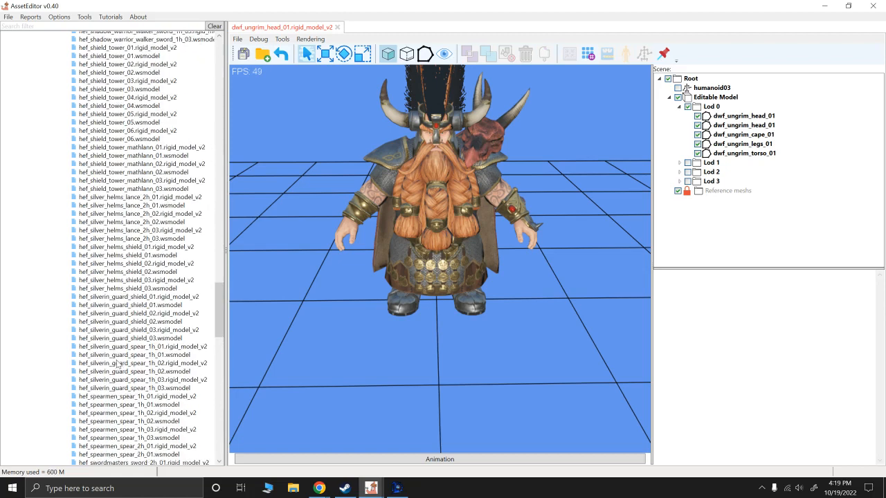
{"action": "scroll", "coordinate": [118, 364], "scroll_direction": "down", "scroll_amount": 3}
{"action": "left_click_drag", "start_coordinate": [226, 356], "coordinate": [267, 356]}
{"action": "scroll", "coordinate": [120, 344], "scroll_direction": "down", "scroll_amount": 4}
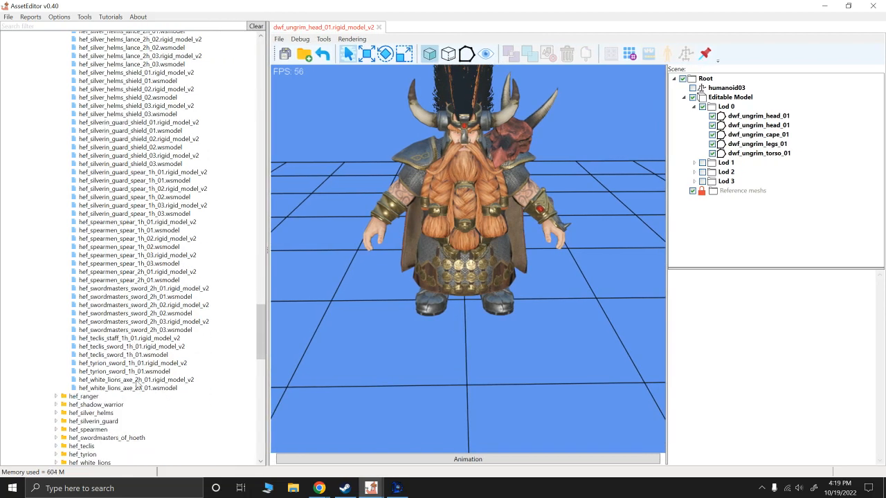
{"action": "left_click_drag", "start_coordinate": [184, 383], "coordinate": [427, 357]}
Make the hef_white_lions_axe_2h_01_lod1 reference mesh editable and attach it to the be_prop_0 bone.
{"action": "scroll", "coordinate": [408, 374], "scroll_direction": "up", "scroll_amount": 4}
{"action": "right_click_drag", "start_coordinate": [385, 394], "coordinate": [452, 324], "text": "alt"}
{"action": "left_click_drag", "start_coordinate": [453, 324], "coordinate": [669, 261], "text": "alt"}
{"action": "right_click", "coordinate": [742, 222]}
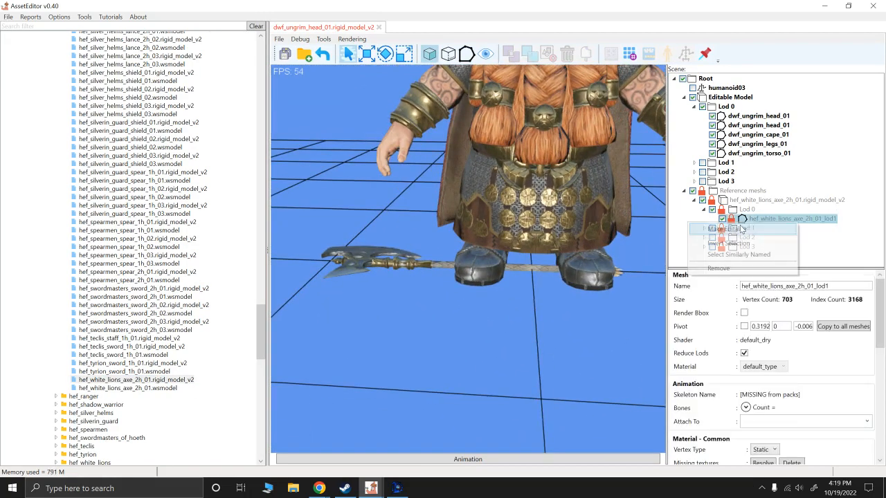
{"action": "left_click", "coordinate": [733, 230]}
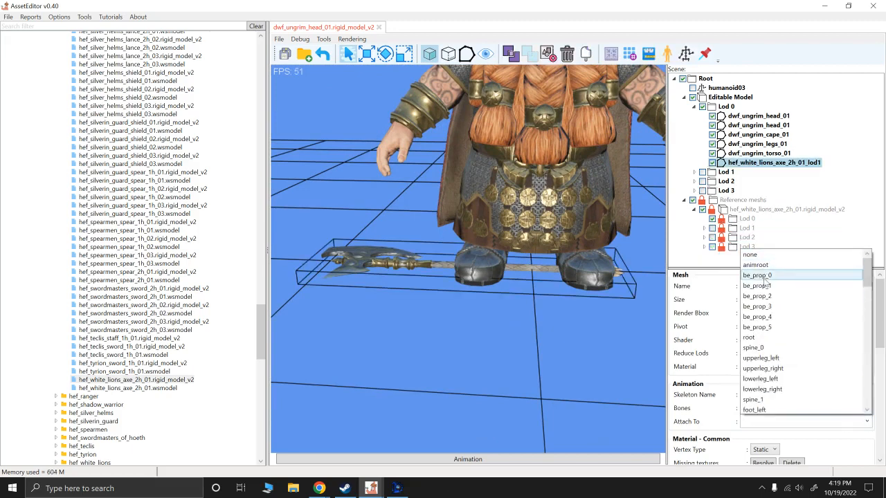
{"action": "left_click", "coordinate": [761, 276]}
Check the axe's fit in the dwarf's hands during the hu3_2h_stand_idle_01 animation, then pause playback.
{"action": "left_click", "coordinate": [514, 459]}
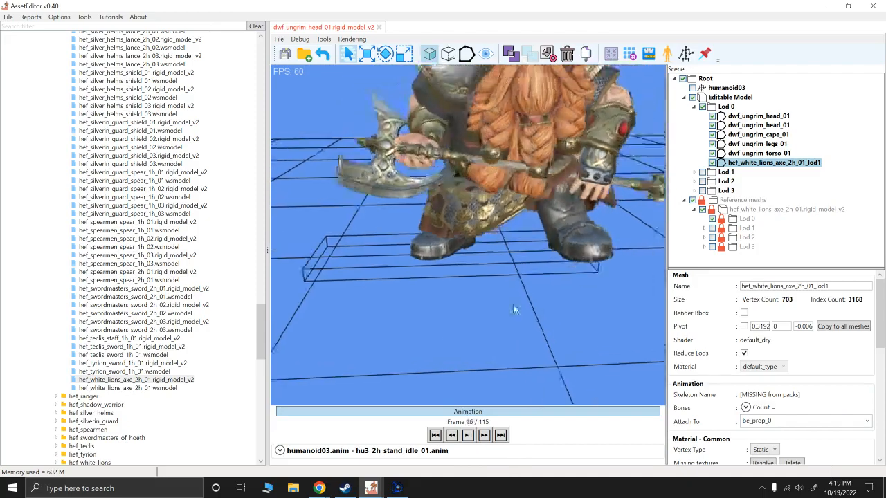
{"action": "left_click_drag", "start_coordinate": [489, 327], "coordinate": [405, 260]}
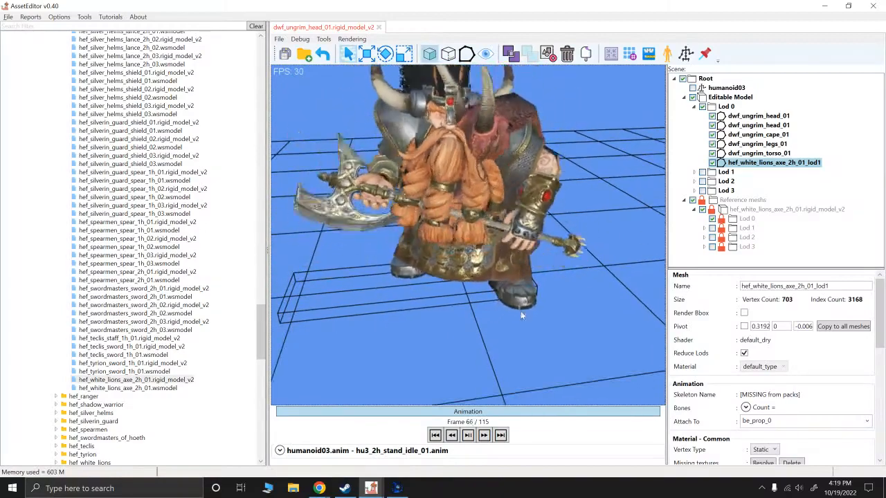
{"action": "left_click", "coordinate": [469, 434]}
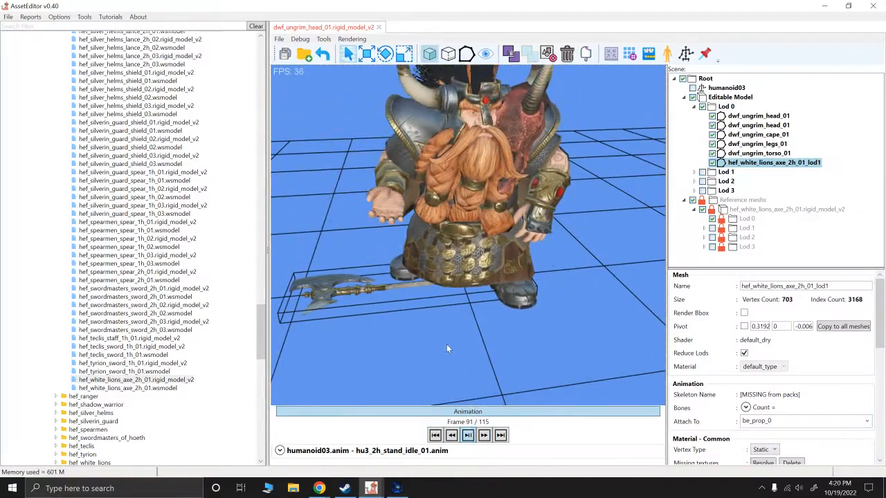
Open chs_chosen_halberd_2h_daemonprince_01.rigid_model_v2 from the hu1c/chs/chs_props folder in its own editor tab.
{"action": "left_click_drag", "start_coordinate": [258, 331], "coordinate": [260, 147]}
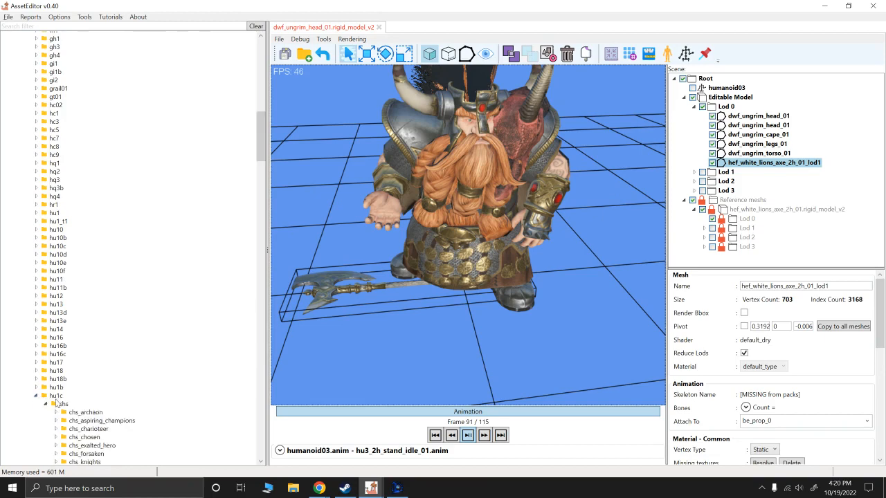
{"action": "scroll", "coordinate": [81, 404], "scroll_direction": "down", "scroll_amount": 6}
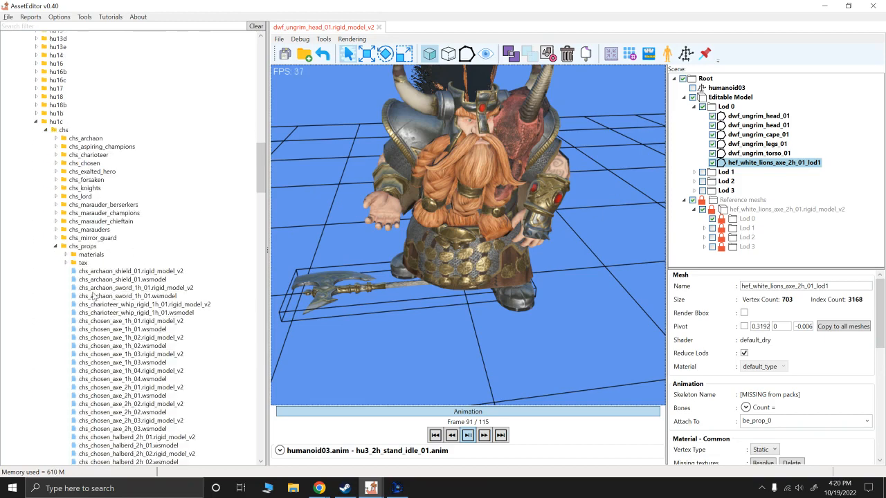
{"action": "scroll", "coordinate": [93, 296], "scroll_direction": "down", "scroll_amount": 8}
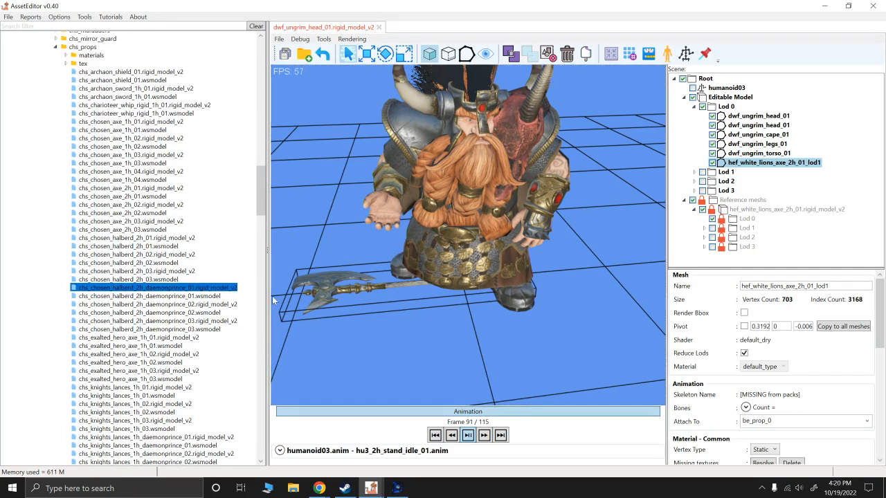
{"action": "left_click_drag", "start_coordinate": [476, 256], "coordinate": [444, 295], "text": "alt"}
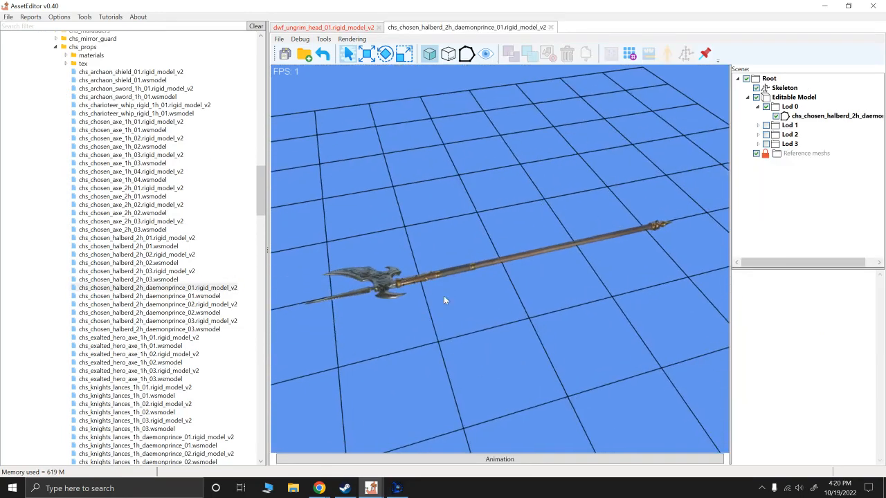
Examine the daemon prince halberd's head and shaft, comparing it with the Ungrim dwarf model.
{"action": "scroll", "coordinate": [544, 308], "scroll_direction": "up", "scroll_amount": 3}
{"action": "left_click_drag", "start_coordinate": [545, 308], "coordinate": [505, 257], "text": "alt"}
{"action": "left_click_drag", "start_coordinate": [634, 323], "coordinate": [507, 280], "text": "alt"}
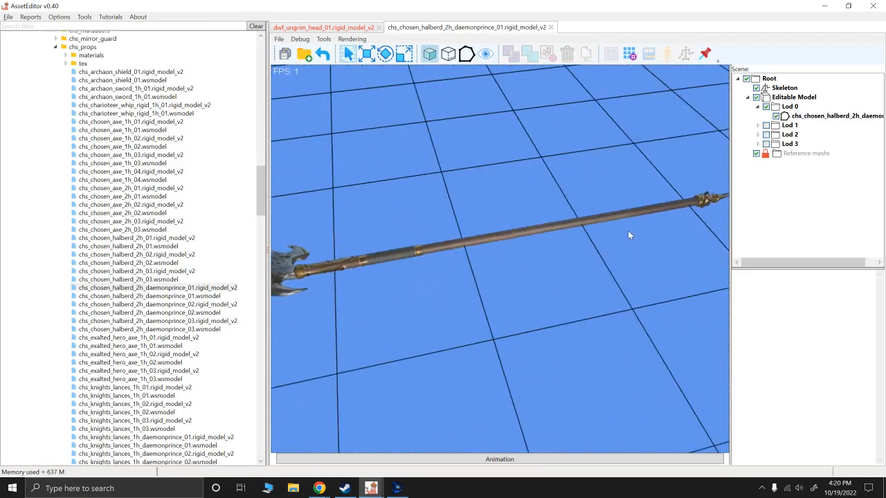
{"action": "mouse_move", "coordinate": [451, 273]}
{"action": "left_mouse_down", "text": "alt"}
{"action": "mouse_move", "coordinate": [438, 272]}
{"action": "mouse_move", "coordinate": [463, 272]}
{"action": "left_mouse_up", "text": "alt"}
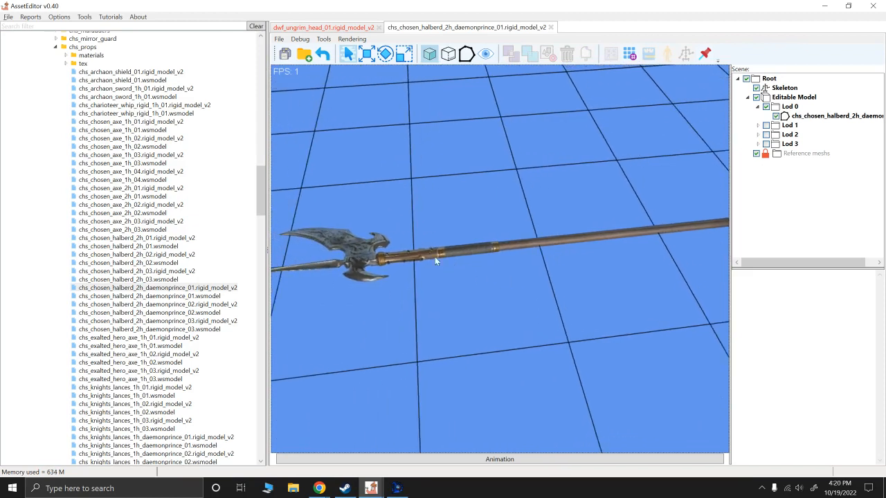
{"action": "left_click", "coordinate": [356, 25]}
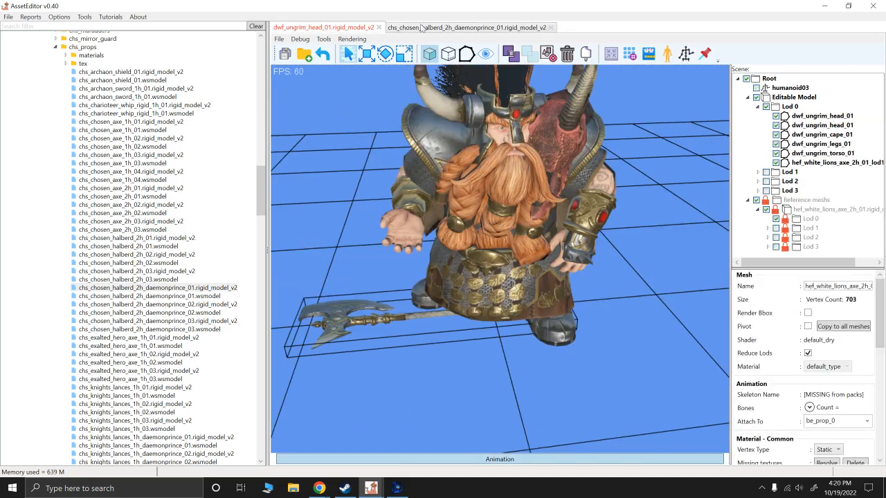
{"action": "left_click", "coordinate": [454, 27]}
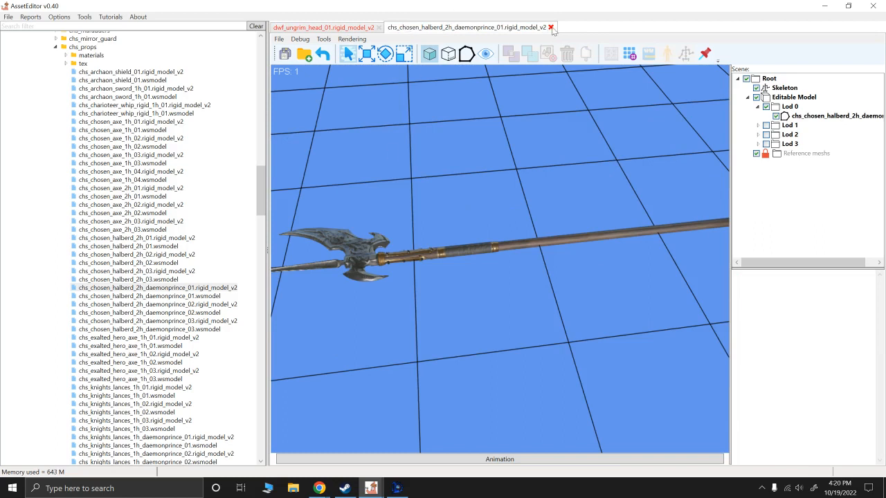
Import chs_chosen_halberd_2h_daemonprince_01.rigid_model_v2 into the dwf_ungrim_head_01 scene as a reference and make it editable.
{"action": "left_click", "coordinate": [344, 27]}
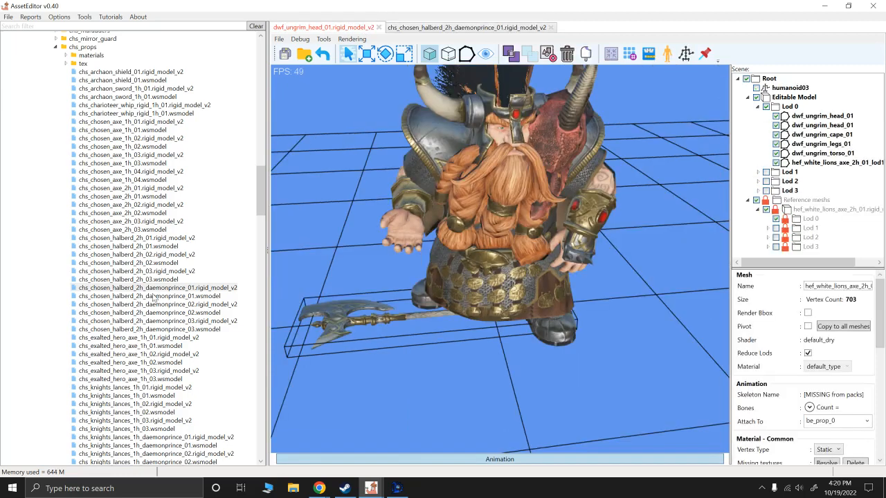
{"action": "left_click", "coordinate": [151, 289]}
{"action": "scroll", "coordinate": [825, 239], "scroll_direction": "down", "scroll_amount": 2}
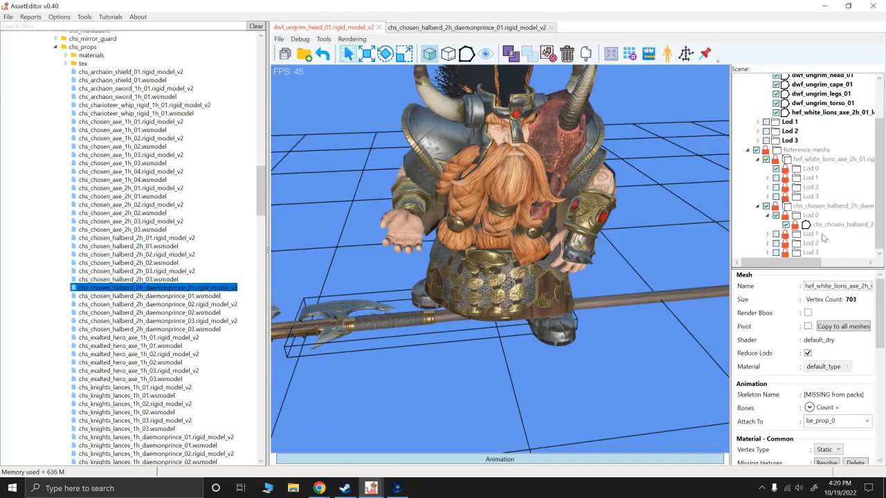
{"action": "right_click", "coordinate": [829, 207]}
{"action": "left_click", "coordinate": [757, 213]}
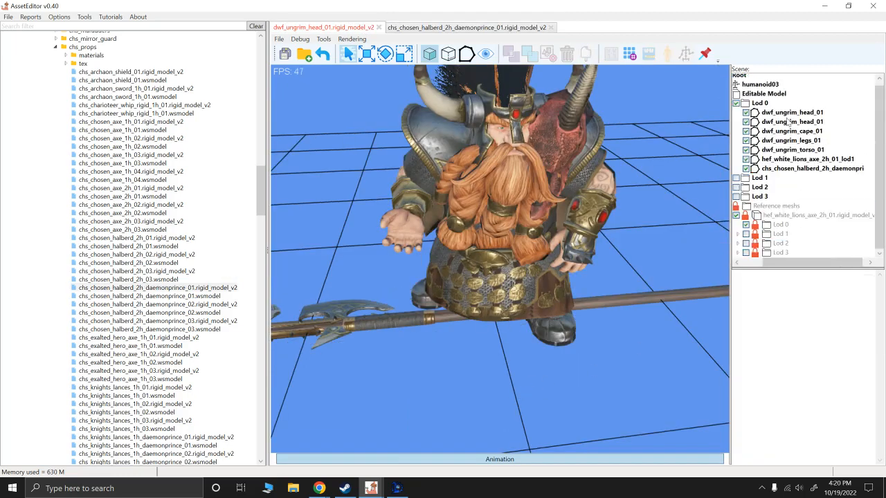
Attach the chs_chosen_halberd_2h_daemonprince mesh in Lod 0 to the be_prop_0 bone.
{"action": "left_click", "coordinate": [776, 169]}
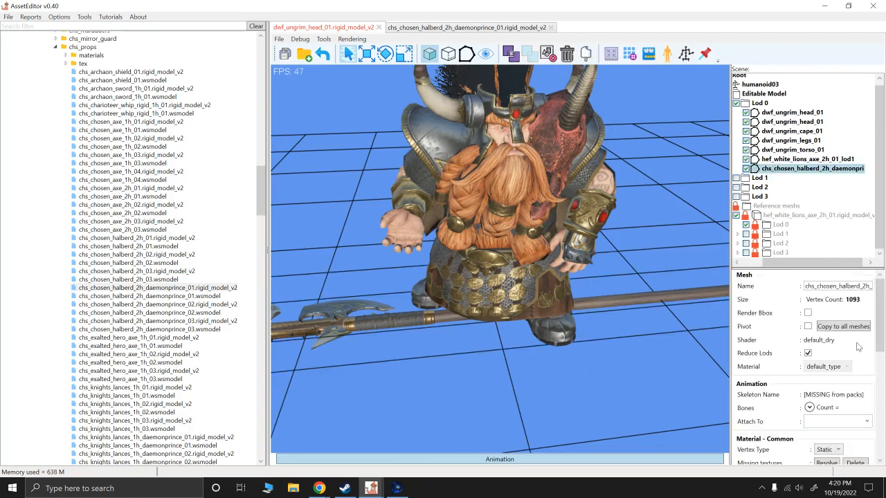
{"action": "left_click", "coordinate": [834, 419]}
{"action": "left_click", "coordinate": [821, 275]}
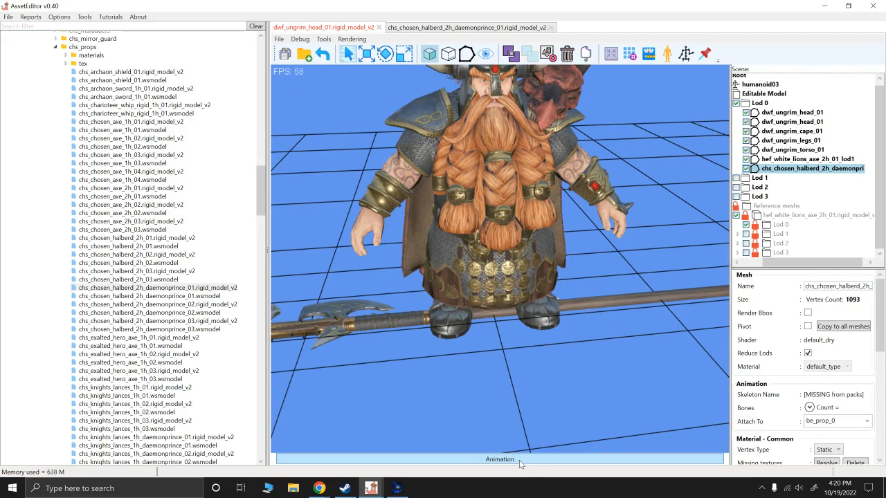
Show the animation playback controls, deselect the halberd and play the hu3_2h_stand_idle_01 animation.
{"action": "left_click", "coordinate": [519, 460]}
{"action": "scroll", "coordinate": [547, 341], "scroll_direction": "down", "scroll_amount": 3}
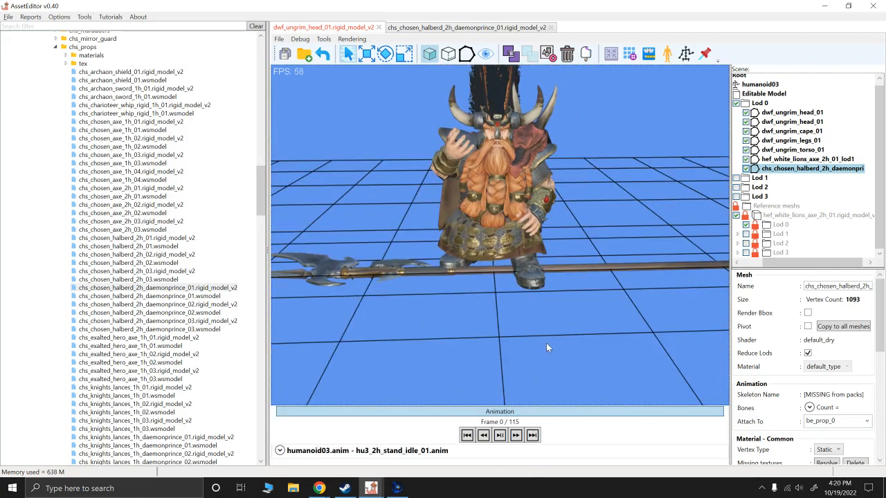
{"action": "left_click", "coordinate": [546, 348]}
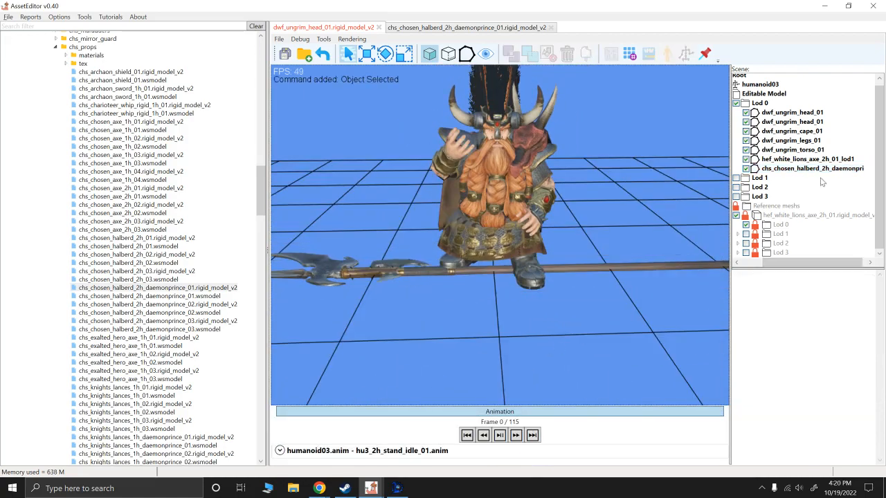
{"action": "left_click", "coordinate": [499, 434]}
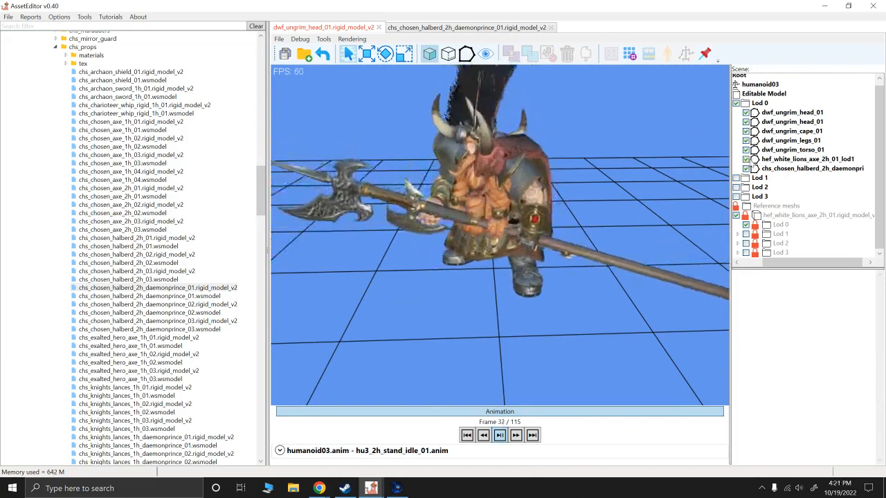
Hide the hef_white_lions_axe_2h_01_lod1 mesh and examine how the animated dwarf holds the halberd.
{"action": "left_click", "coordinate": [746, 159]}
{"action": "scroll", "coordinate": [609, 236], "scroll_direction": "down", "scroll_amount": 3, "text": "alt"}
{"action": "left_click_drag", "start_coordinate": [609, 235], "coordinate": [552, 288], "text": "alt"}
{"action": "scroll", "coordinate": [589, 284], "scroll_direction": "up", "scroll_amount": 2, "text": "alt"}
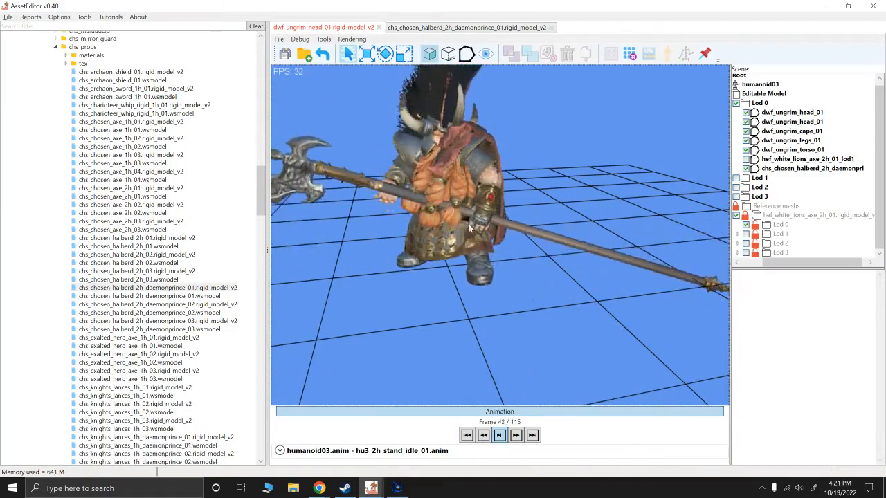
{"action": "right_click_drag", "start_coordinate": [462, 282], "coordinate": [517, 268], "text": "alt"}
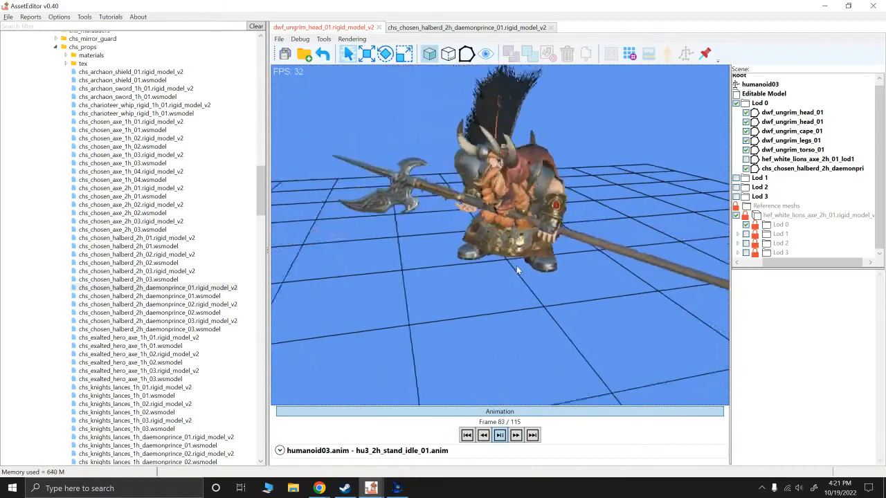
Collapse the animation playback controls and the chs_props folder in the pack file tree.
{"action": "left_click", "coordinate": [503, 412]}
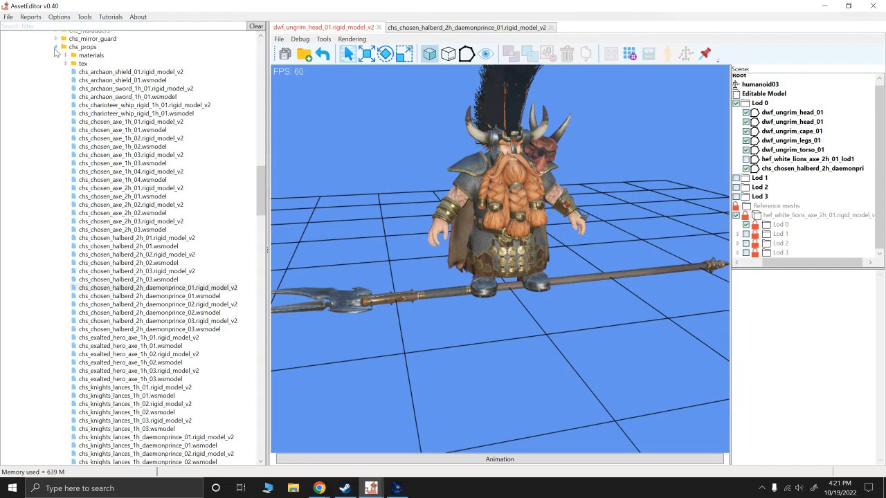
{"action": "left_click", "coordinate": [56, 47]}
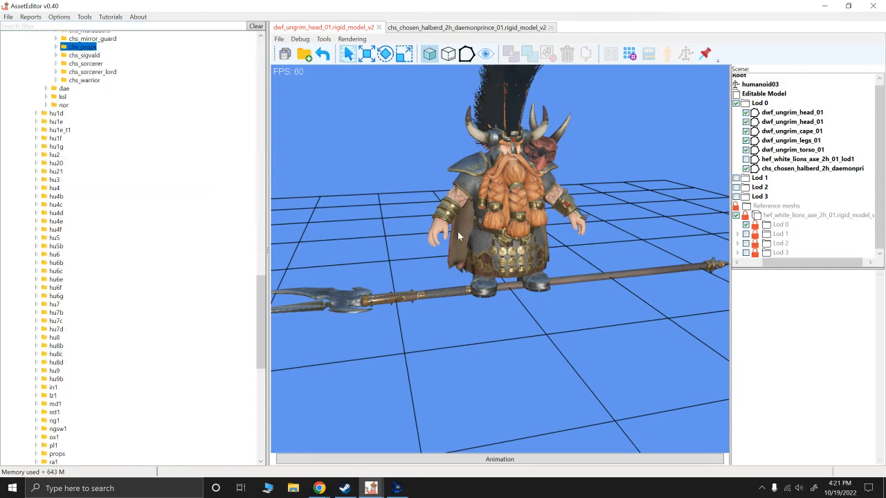
Find the Ungrim models with the filter "ungrim" and open dwf_ungrim_axe_2h_01.rigid_model_v2 from dwf_props for viewing.
{"action": "left_click", "coordinate": [43, 28]}
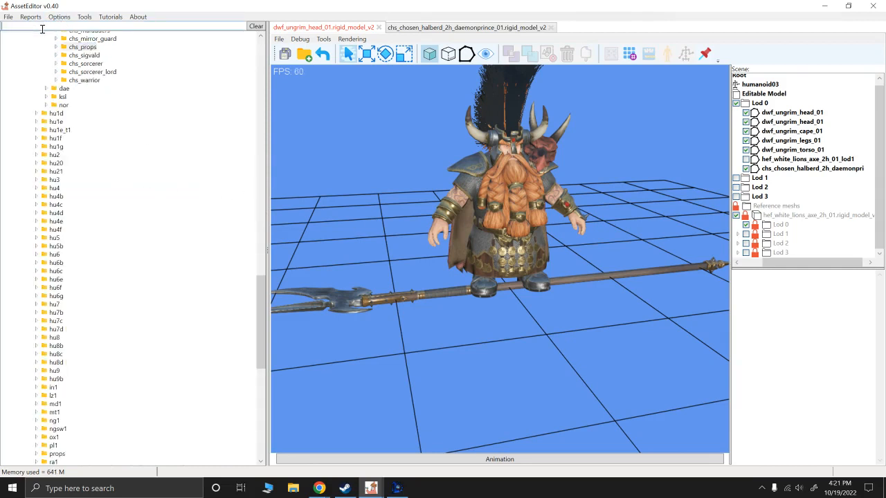
{"action": "type", "text": "ungr"}
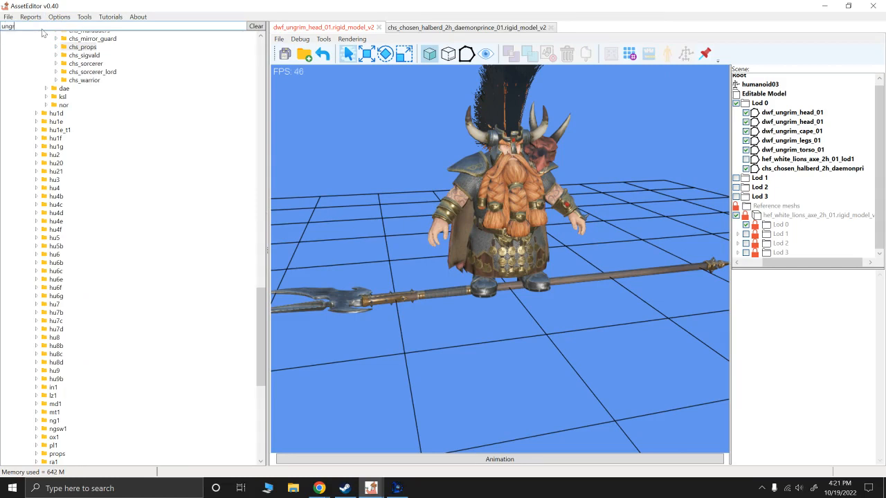
{"action": "type", "text": "im"}
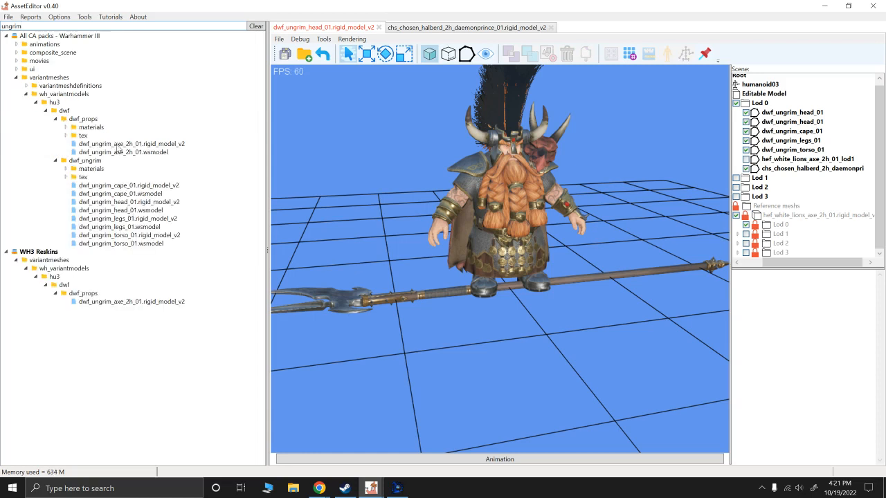
{"action": "left_click", "coordinate": [119, 145]}
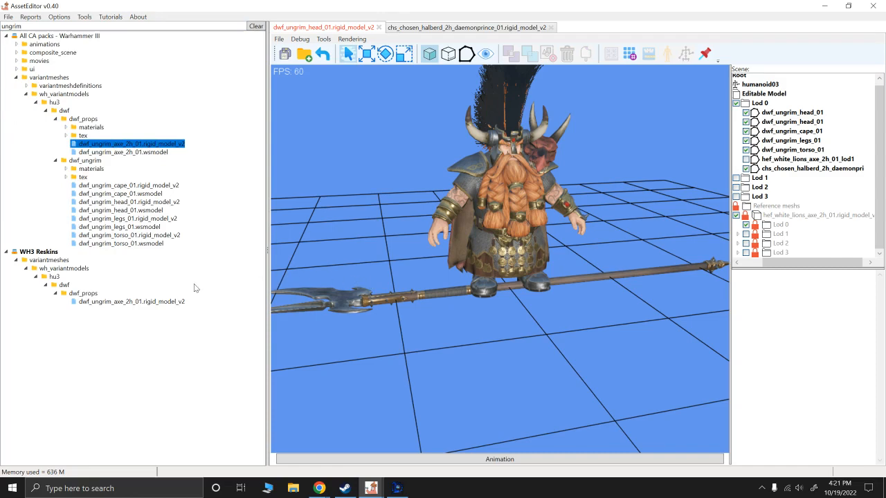
{"action": "double_click", "coordinate": [108, 145]}
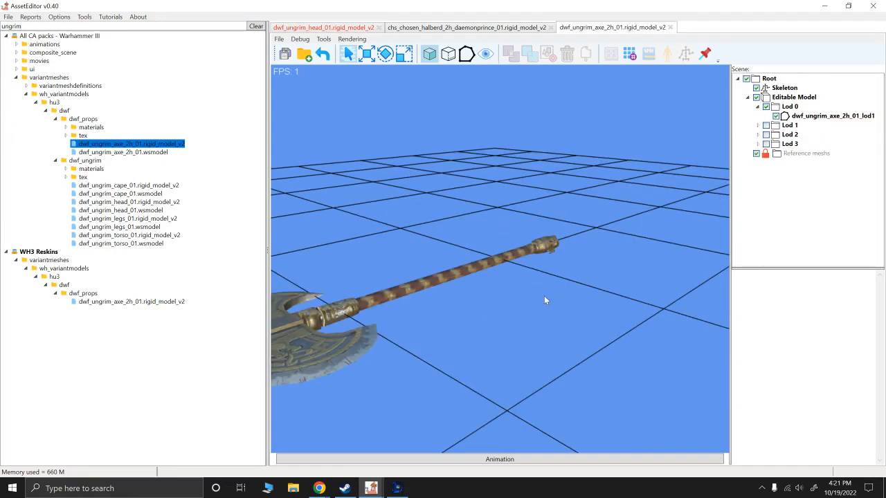
{"action": "left_click_drag", "start_coordinate": [528, 298], "coordinate": [504, 300], "text": "alt"}
{"action": "right_click_drag", "start_coordinate": [503, 301], "coordinate": [561, 301], "text": "alt"}
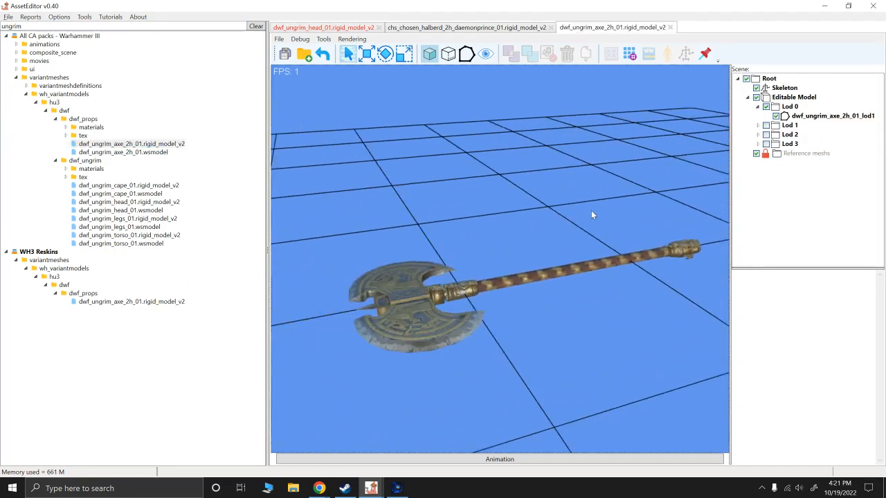
{"action": "left_click_drag", "start_coordinate": [591, 215], "coordinate": [507, 216], "text": "alt"}
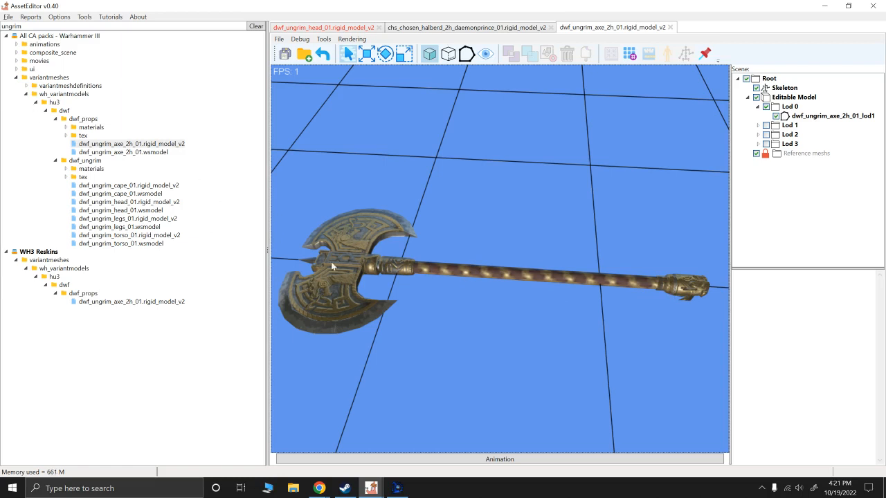
Filter the pack files for "white_" and add hef_white_lions_axe_2h_01.rigid_model_v2 from hu1d to the Ungrim axe scene as a reference.
{"action": "double_click", "coordinate": [26, 25]}
{"action": "type", "text": "white_"}
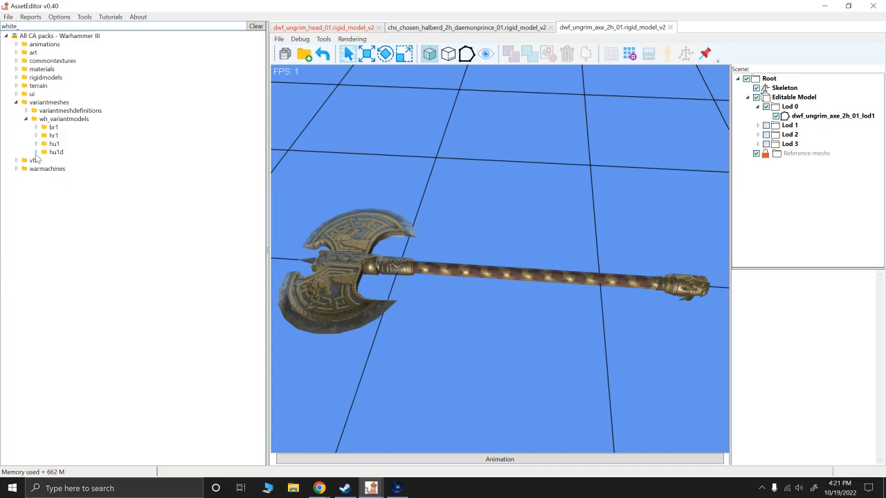
{"action": "left_click", "coordinate": [35, 152]}
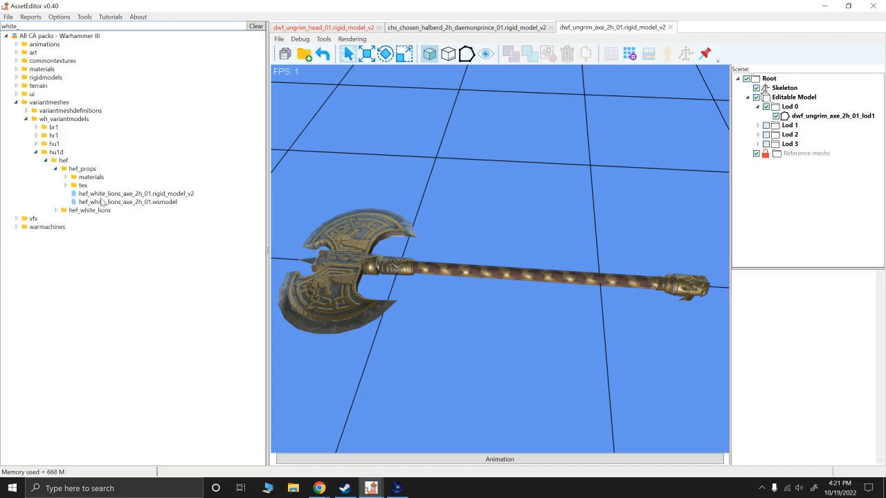
{"action": "left_click_drag", "start_coordinate": [117, 194], "coordinate": [468, 253]}
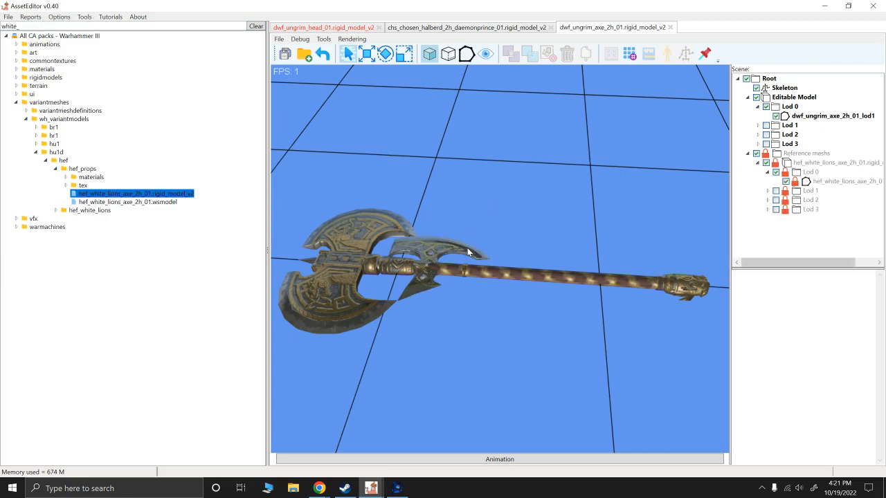
Clear the file filter and add chs_chosen_halberd_2h_daemonprince_01.rigid_model_v2 from chs_props to the Ungrim axe scene as a reference.
{"action": "left_click", "coordinate": [32, 27]}
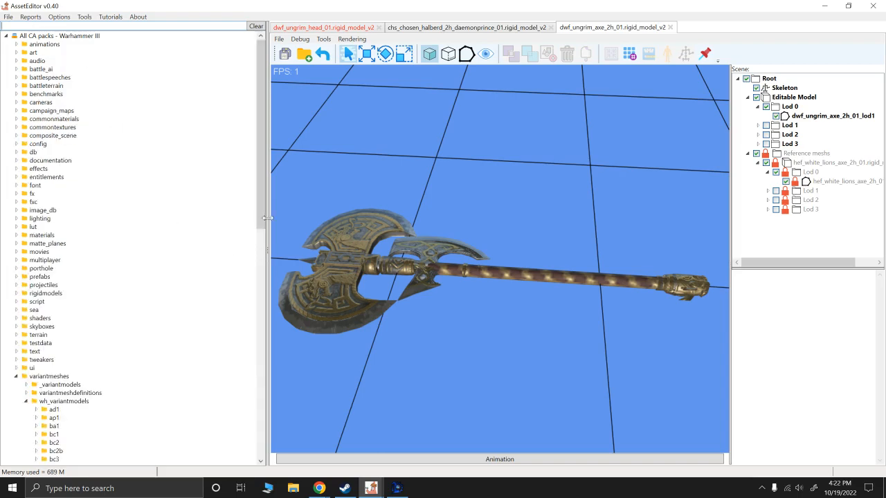
{"action": "left_click_drag", "start_coordinate": [262, 177], "coordinate": [253, 400]}
{"action": "left_click", "coordinate": [36, 148]}
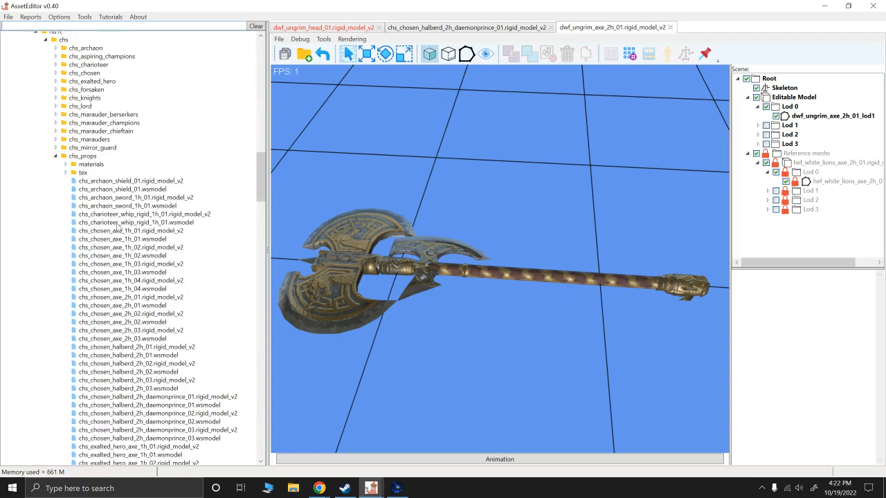
{"action": "scroll", "coordinate": [108, 228], "scroll_direction": "down", "scroll_amount": 10}
{"action": "scroll", "coordinate": [109, 286], "scroll_direction": "down", "scroll_amount": 7}
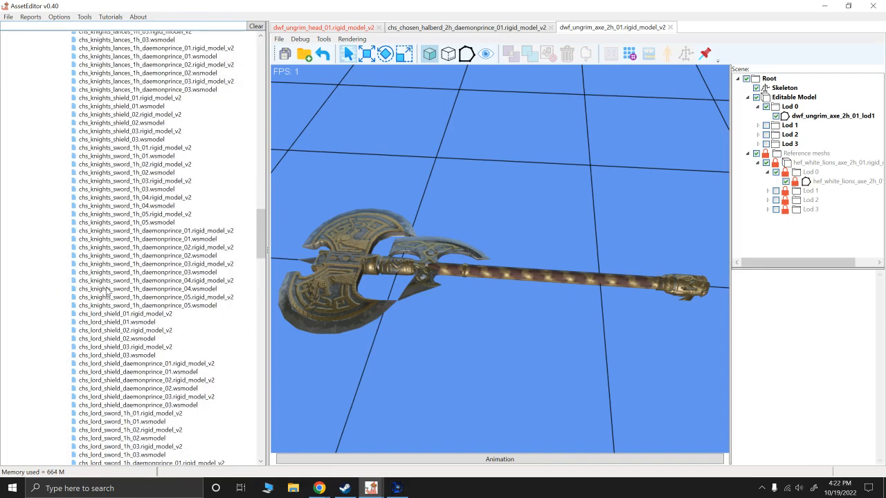
{"action": "scroll", "coordinate": [132, 264], "scroll_direction": "up", "scroll_amount": 7}
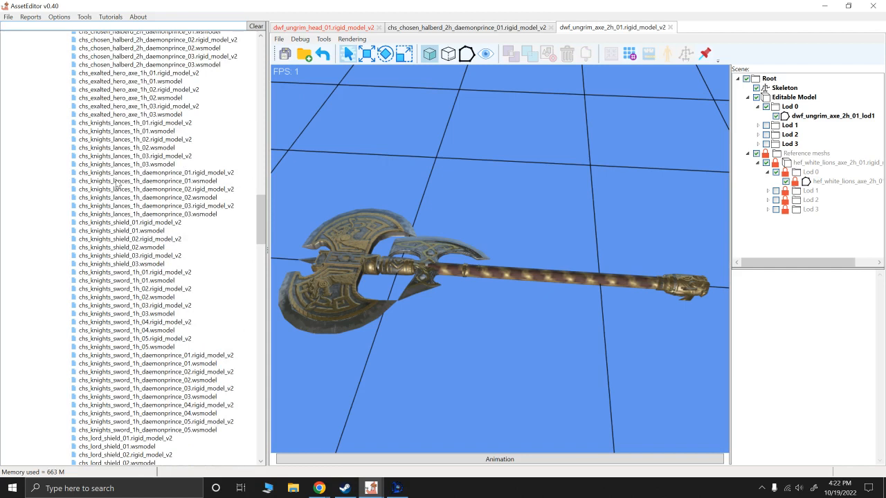
{"action": "scroll", "coordinate": [130, 332], "scroll_direction": "up", "scroll_amount": 3}
{"action": "scroll", "coordinate": [137, 148], "scroll_direction": "up", "scroll_amount": 3}
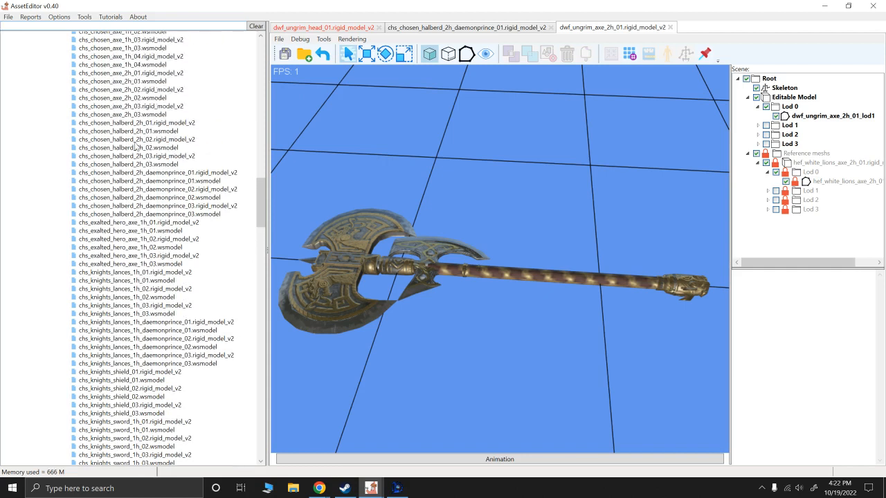
{"action": "left_click", "coordinate": [141, 175]}
{"action": "left_click_drag", "start_coordinate": [122, 175], "coordinate": [445, 171]}
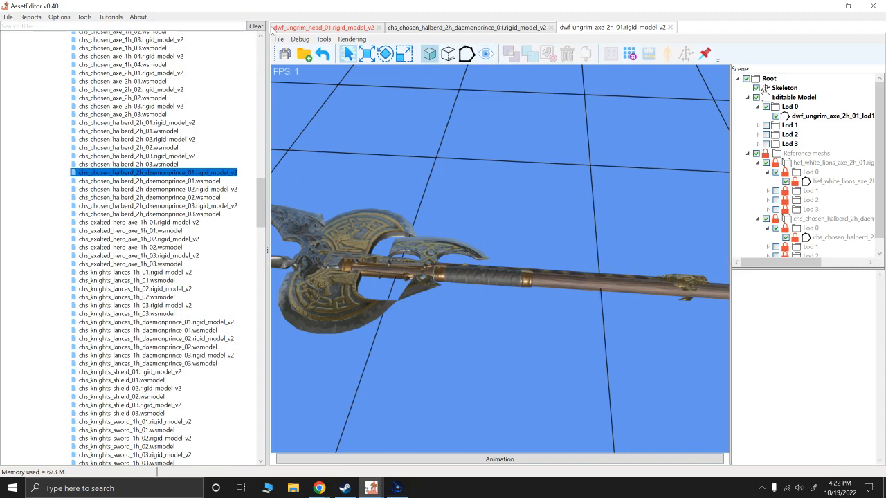
Narrow the pack file tree and make the white lions axe and chosen halberd reference meshes editable.
{"action": "left_click_drag", "start_coordinate": [265, 192], "coordinate": [58, 192]}
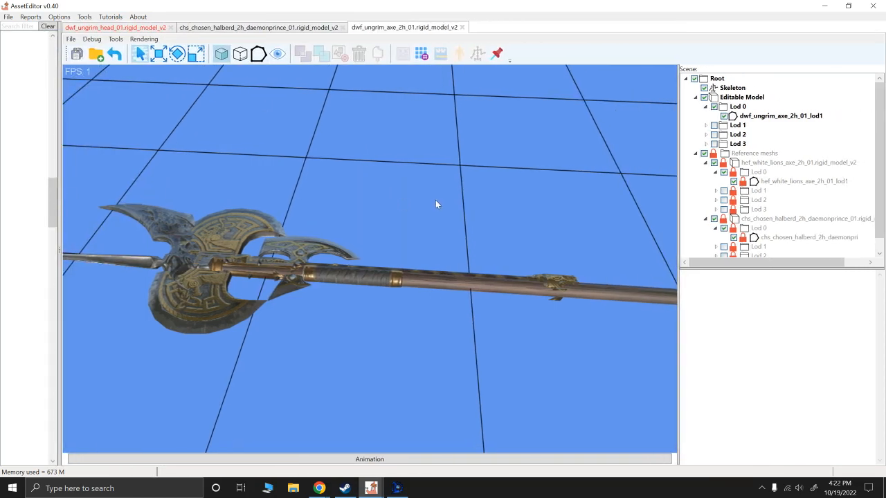
{"action": "right_click", "coordinate": [782, 166]}
{"action": "left_click", "coordinate": [772, 171]}
{"action": "right_click", "coordinate": [775, 172]}
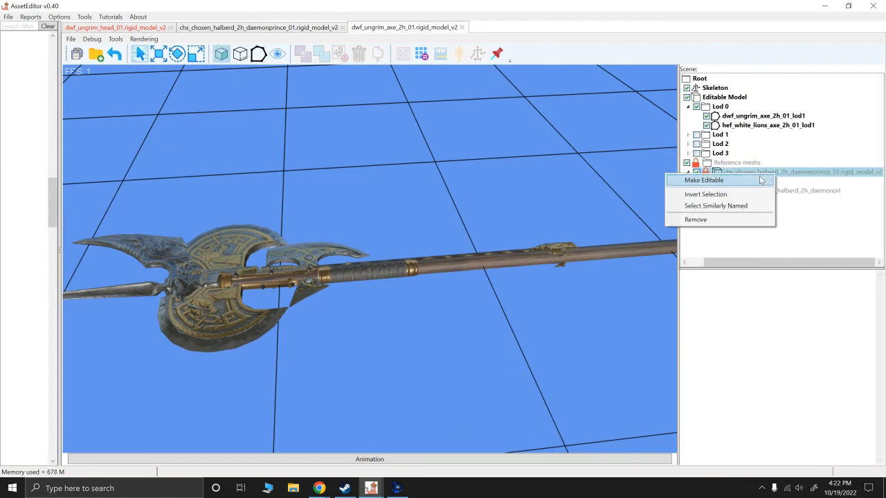
{"action": "left_click", "coordinate": [761, 181]}
Widen the scene and mesh property area and display the pivot of the dwf_ungrim_axe_2h_01_lod1 mesh.
{"action": "left_click", "coordinate": [753, 116]}
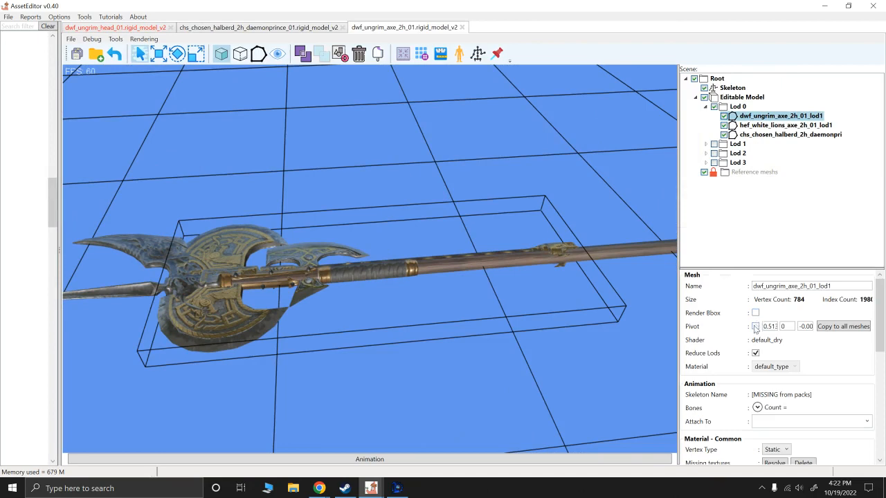
{"action": "left_click_drag", "start_coordinate": [678, 337], "coordinate": [618, 335]}
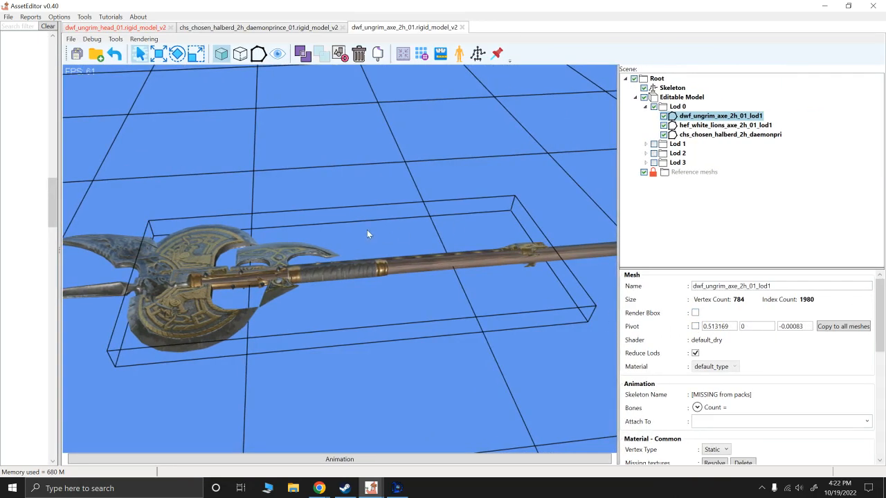
{"action": "left_click_drag", "start_coordinate": [366, 230], "coordinate": [401, 232], "text": "alt"}
{"action": "left_click", "coordinate": [696, 327]}
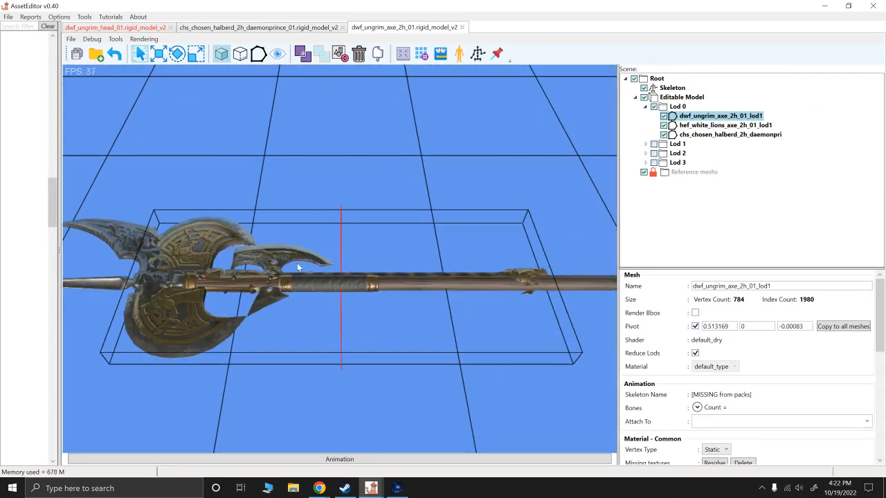
Display the pivots of the hef_white_lions_axe_2h_01_lod1 and chs_chosen_halberd_2h_daemonpri meshes and compare the three pivot positions.
{"action": "left_click", "coordinate": [692, 126]}
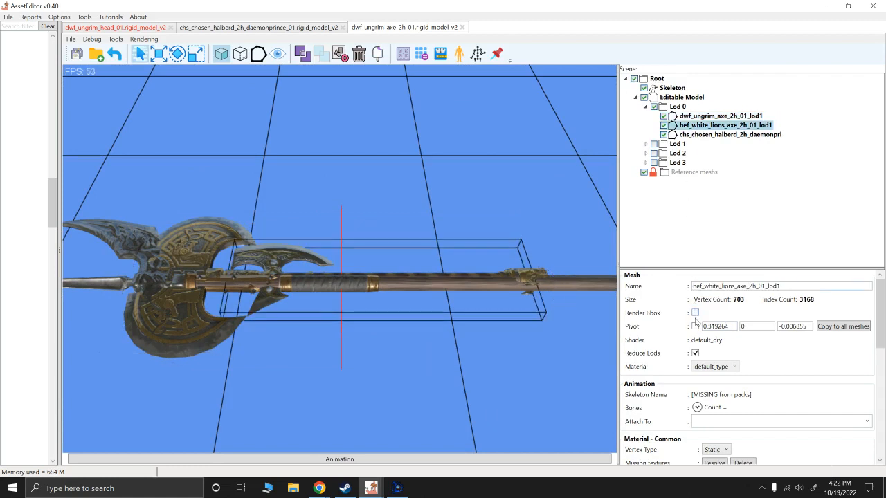
{"action": "left_click", "coordinate": [696, 327]}
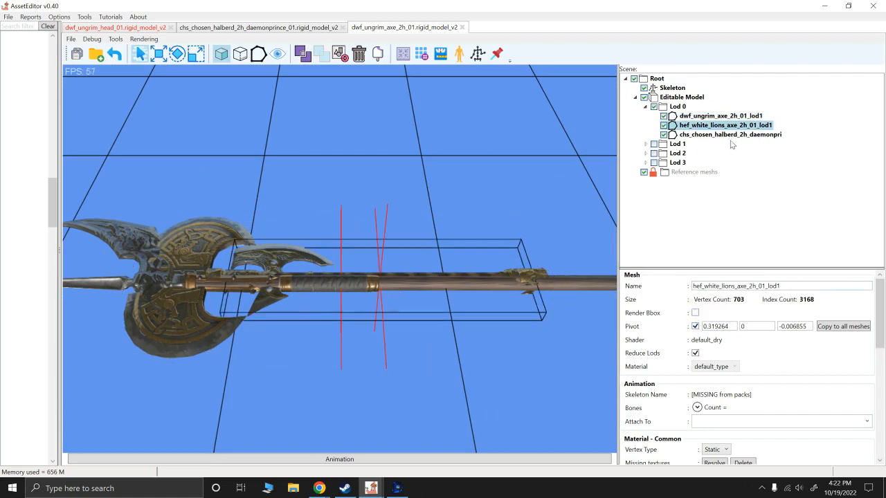
{"action": "left_click", "coordinate": [730, 134]}
{"action": "left_click", "coordinate": [695, 327]}
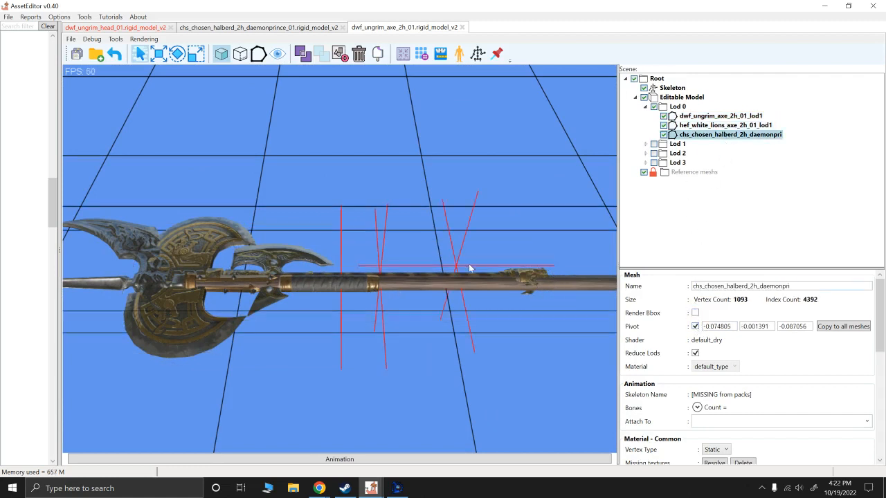
{"action": "left_click_drag", "start_coordinate": [495, 259], "coordinate": [353, 359], "text": "alt"}
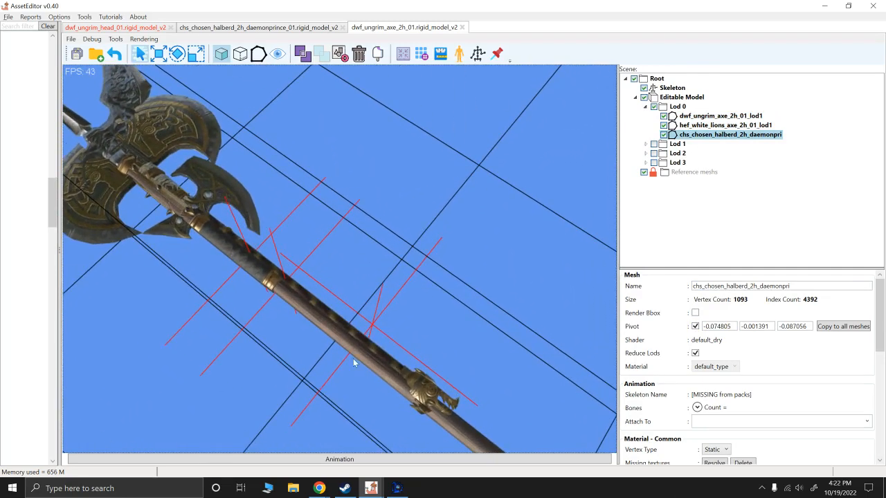
{"action": "left_click_drag", "start_coordinate": [368, 321], "coordinate": [441, 242], "text": "alt"}
Copy the dwf_ungrim_axe_2h_01_lod1 pivot to all meshes and inspect how the three weapons line up.
{"action": "left_click", "coordinate": [701, 117]}
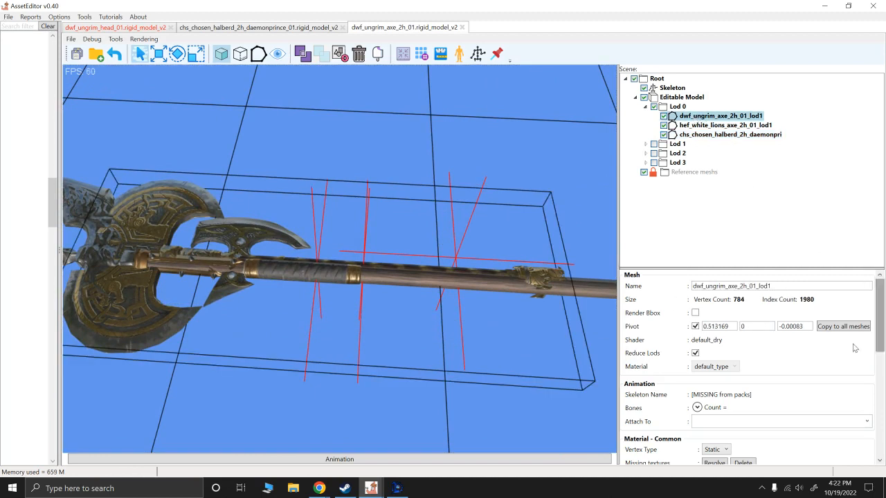
{"action": "left_click", "coordinate": [830, 329]}
{"action": "left_click", "coordinate": [420, 125]}
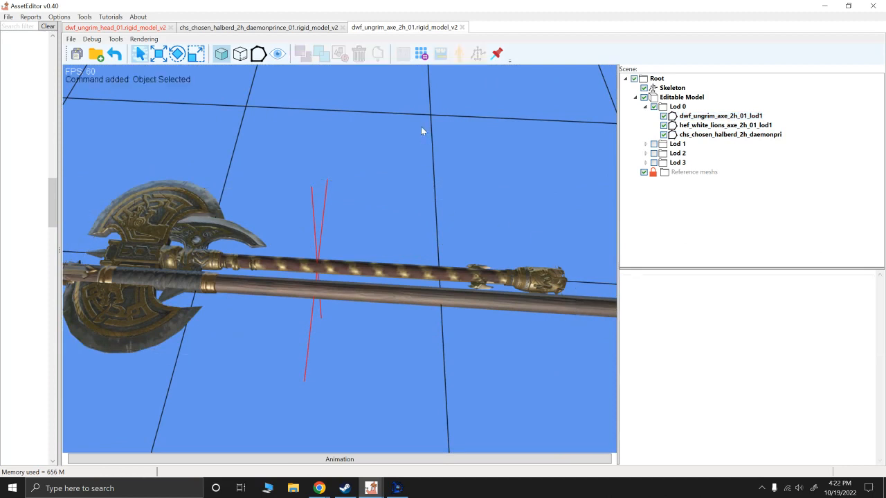
{"action": "left_click_drag", "start_coordinate": [405, 141], "coordinate": [391, 171], "text": "alt"}
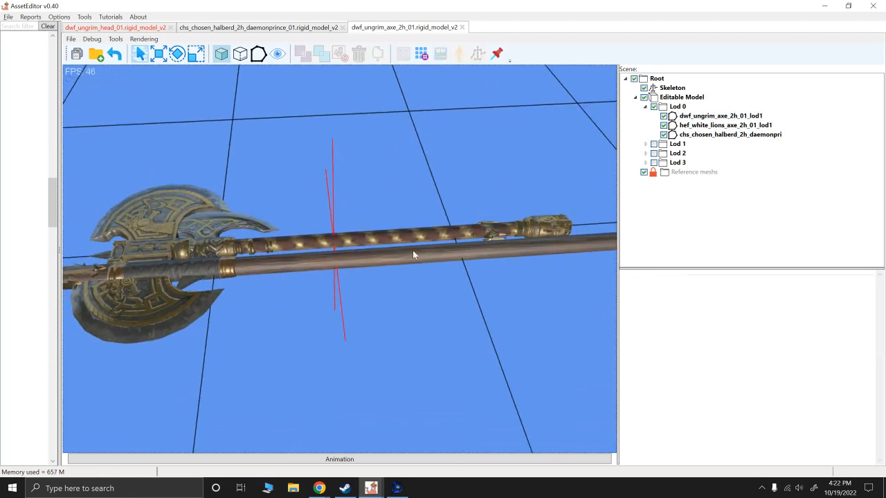
{"action": "left_click_drag", "start_coordinate": [283, 255], "coordinate": [393, 231], "text": "alt"}
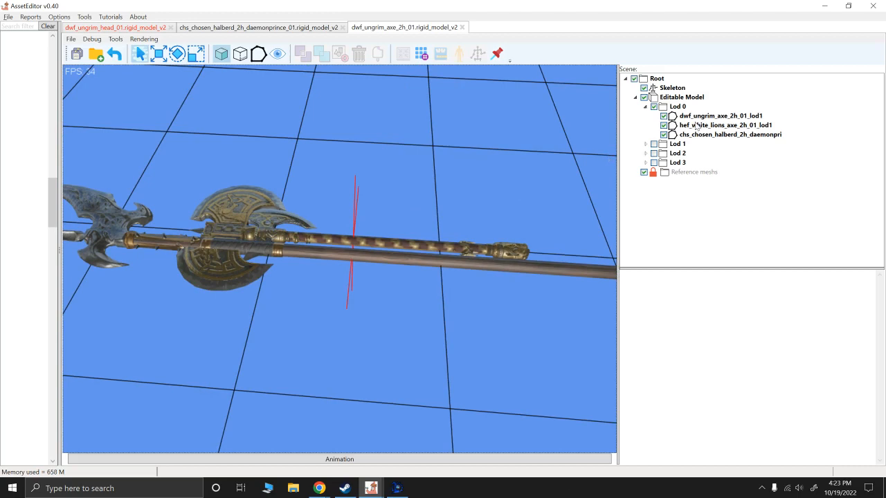
{"action": "left_click_drag", "start_coordinate": [465, 185], "coordinate": [494, 240], "text": "alt"}
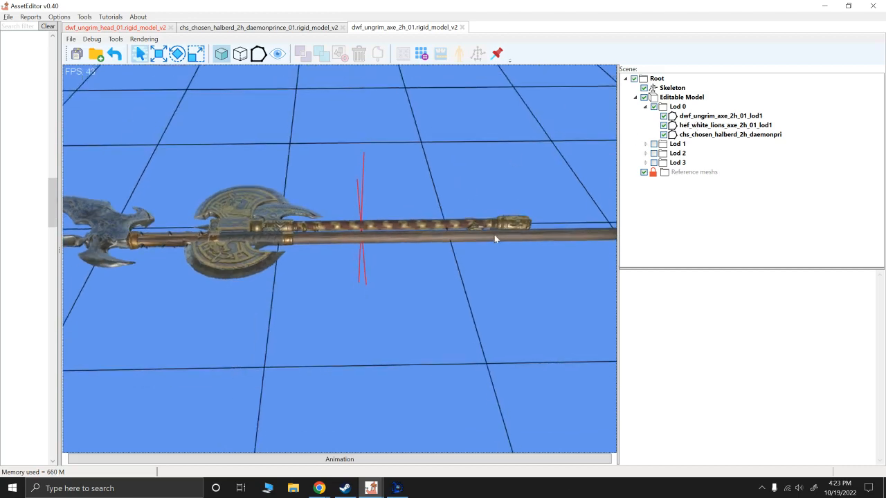
Isolate the chs_chosen_halberd_2h_daemonpri mesh from the two axes and divide it into submeshes.
{"action": "left_click", "coordinate": [490, 240]}
{"action": "left_click_drag", "start_coordinate": [415, 181], "coordinate": [455, 196], "text": "alt"}
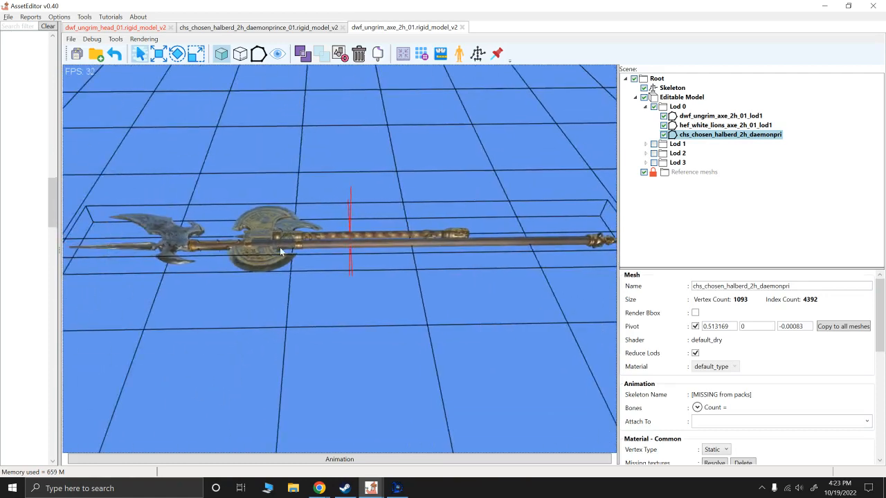
{"action": "left_click", "coordinate": [282, 59]}
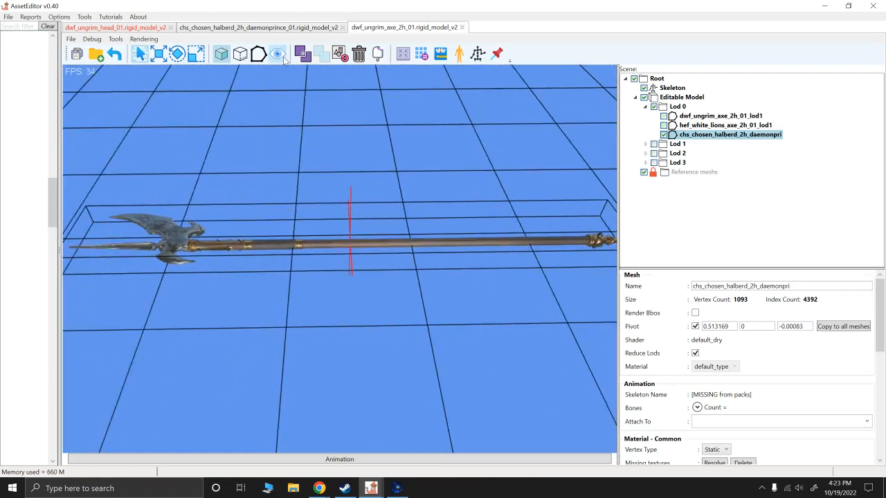
{"action": "left_click", "coordinate": [303, 55]}
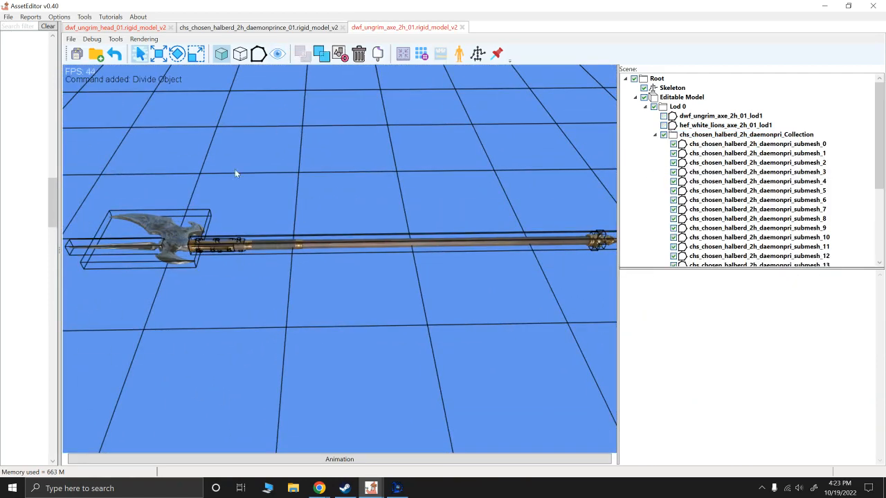
Delete the halberd's blade submesh, chs_chosen_halberd_2h_daemonpri_submesh_0.
{"action": "left_click", "coordinate": [181, 233]}
{"action": "key", "text": "Delete"}
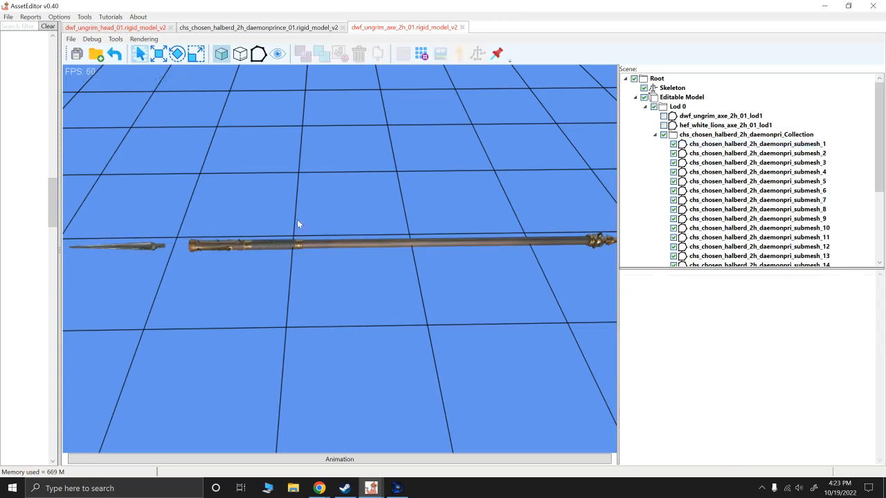
{"action": "right_click_drag", "start_coordinate": [356, 215], "coordinate": [332, 213], "text": "alt"}
{"action": "scroll", "coordinate": [332, 213], "scroll_direction": "down", "scroll_amount": 3, "text": "alt"}
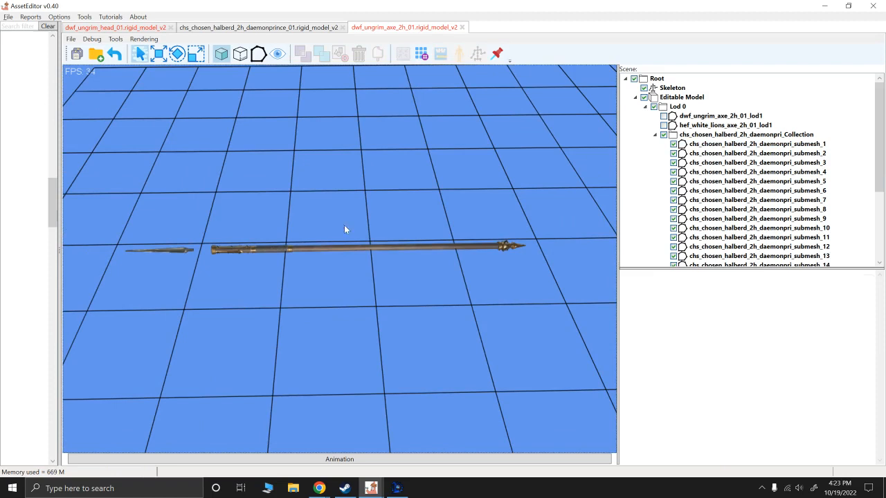
Combine the halberd's long shaft pieces, chs_chosen_halberd_2h_daemonpri submeshes 18 to 22, into one mesh.
{"action": "left_click", "coordinate": [377, 251]}
{"action": "left_click", "coordinate": [512, 257]}
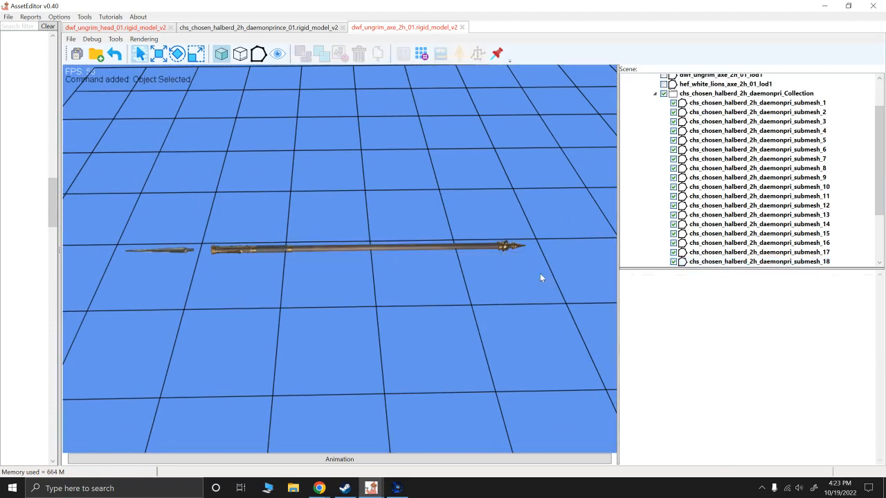
{"action": "left_click_drag", "start_coordinate": [541, 278], "coordinate": [489, 241]}
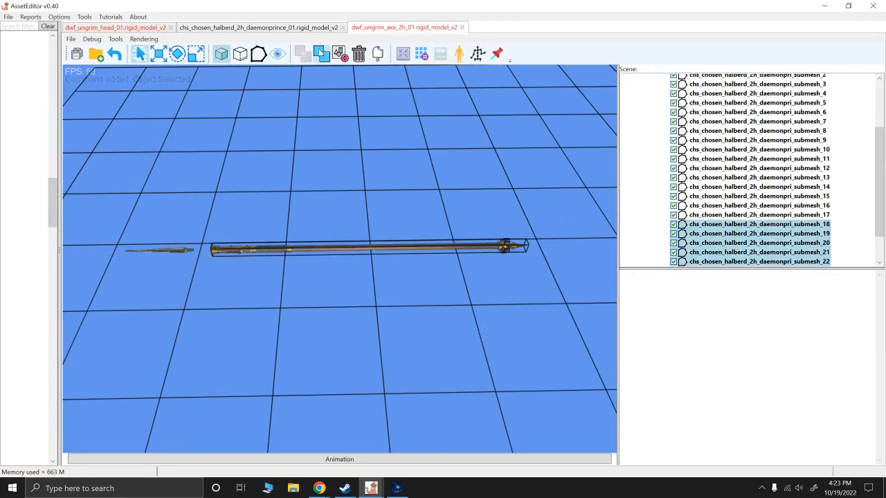
{"action": "key", "text": "ctrl+m"}
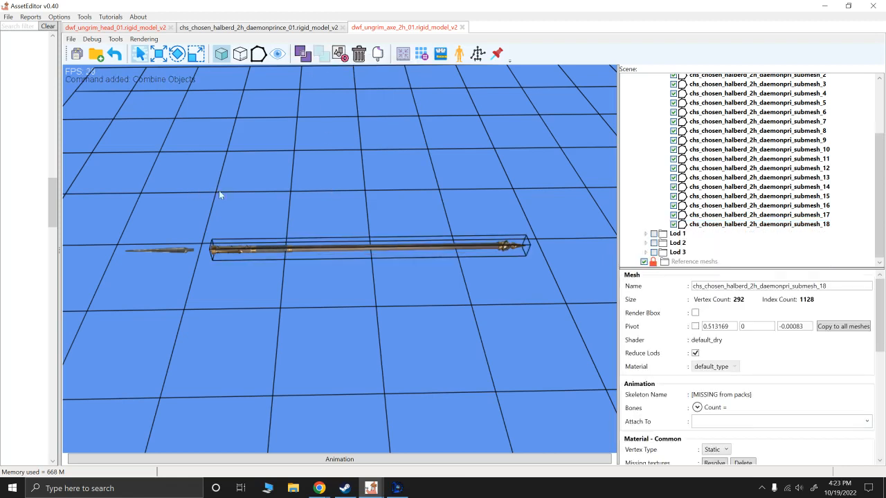
Try moving the combined halberd shaft along its length and undo the move.
{"action": "left_click", "coordinate": [158, 53]}
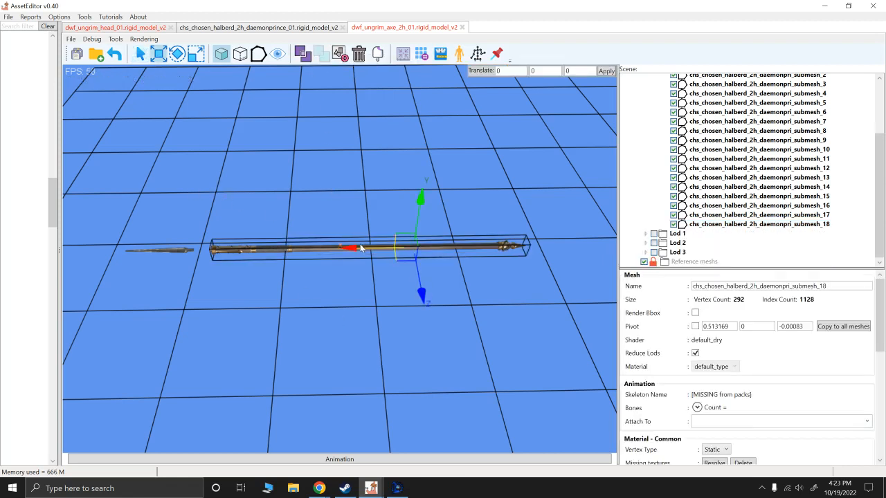
{"action": "left_click_drag", "start_coordinate": [357, 249], "coordinate": [447, 249]}
{"action": "key", "text": "ctrl+z"}
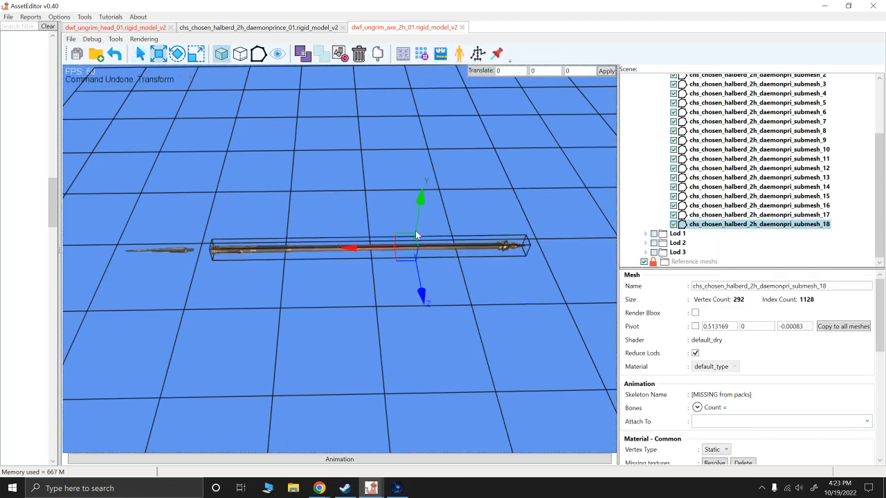
Combine all remaining submeshes in chs_chosen_halberd_2h_daemonpri_Collection into a single mesh.
{"action": "scroll", "coordinate": [365, 197], "scroll_direction": "up", "scroll_amount": 3}
{"action": "middle_click_drag", "start_coordinate": [343, 201], "coordinate": [375, 197]}
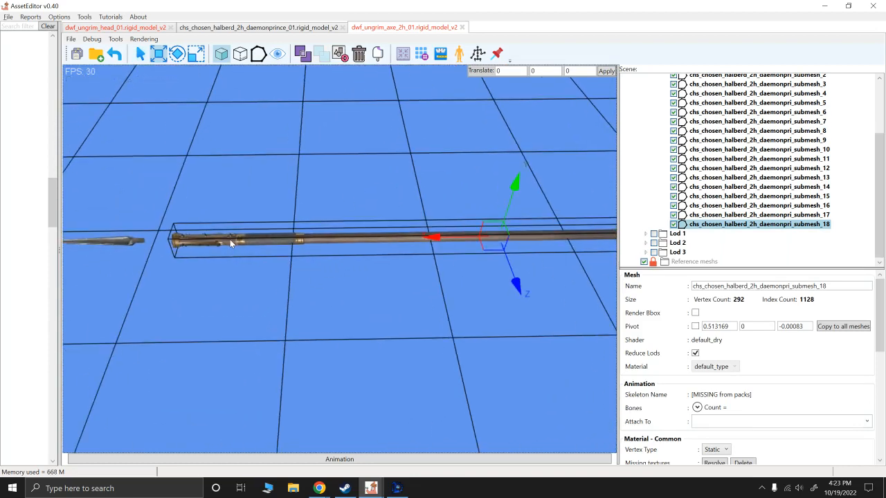
{"action": "left_click", "coordinate": [191, 273]}
{"action": "scroll", "coordinate": [425, 301], "scroll_direction": "down", "scroll_amount": 4, "text": "alt"}
{"action": "right_click_drag", "start_coordinate": [425, 301], "coordinate": [423, 285], "text": "alt"}
{"action": "scroll", "coordinate": [422, 285], "scroll_direction": "up", "scroll_amount": 3, "text": "alt"}
{"action": "left_click", "coordinate": [406, 244]}
{"action": "scroll", "coordinate": [479, 280], "scroll_direction": "up", "scroll_amount": 3, "text": "alt"}
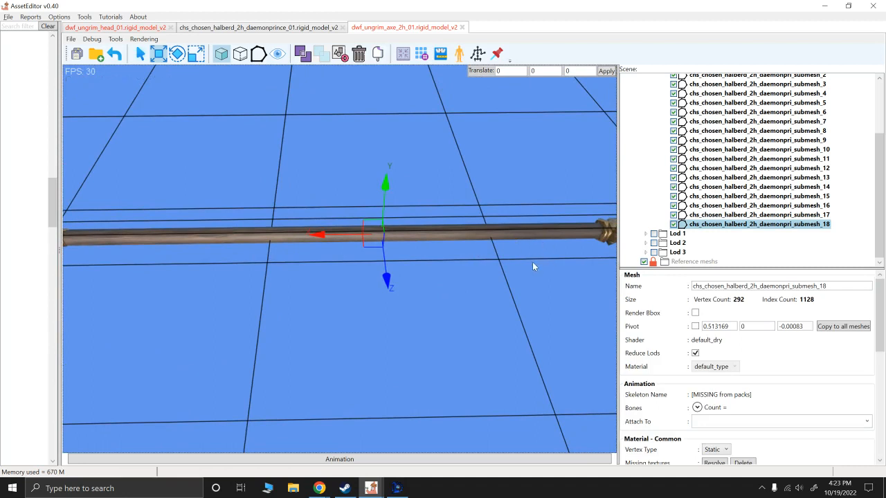
{"action": "scroll", "coordinate": [699, 220], "scroll_direction": "up", "scroll_amount": 3}
{"action": "left_click", "coordinate": [705, 136]}
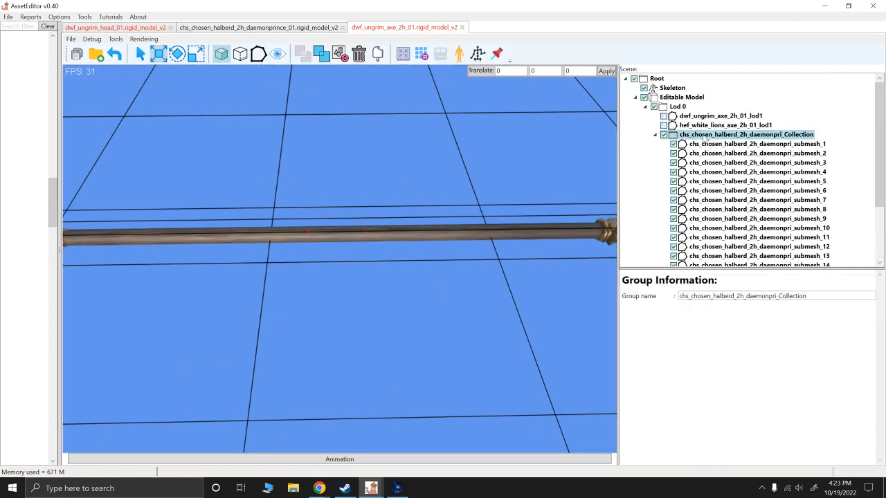
{"action": "left_click", "coordinate": [321, 54]}
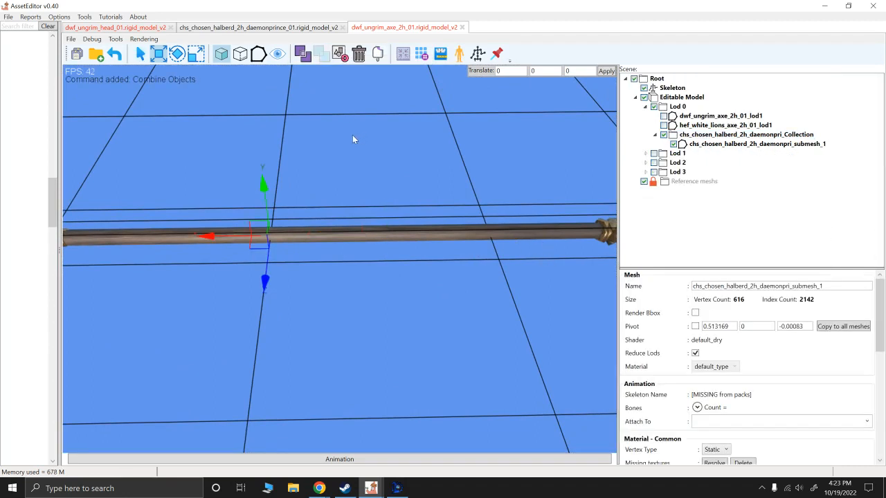
Isolate the hef_white_lions_axe_2h_01_lod1 mesh from the other weapons and divide it into submeshes.
{"action": "left_click_drag", "start_coordinate": [433, 162], "coordinate": [394, 166], "text": "alt"}
{"action": "left_click", "coordinate": [696, 126]}
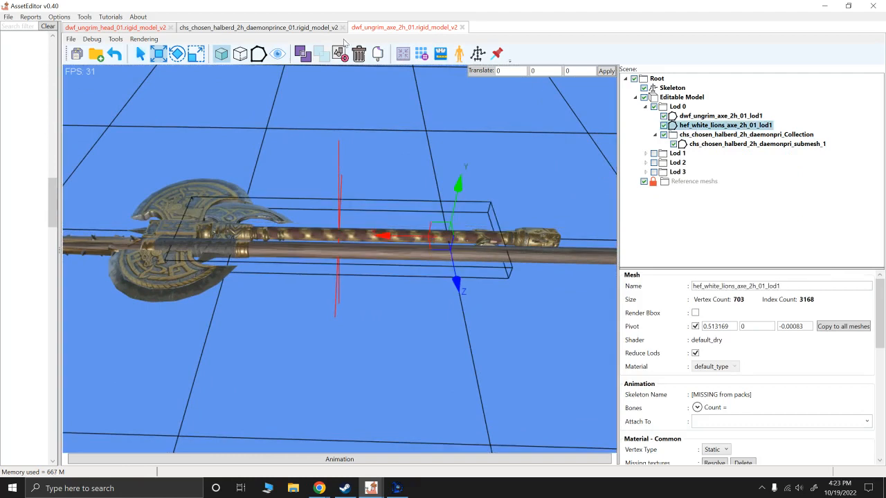
{"action": "left_click", "coordinate": [662, 116]}
{"action": "scroll", "coordinate": [294, 129], "scroll_direction": "down", "scroll_amount": 3}
{"action": "scroll", "coordinate": [313, 149], "scroll_direction": "up", "scroll_amount": 3}
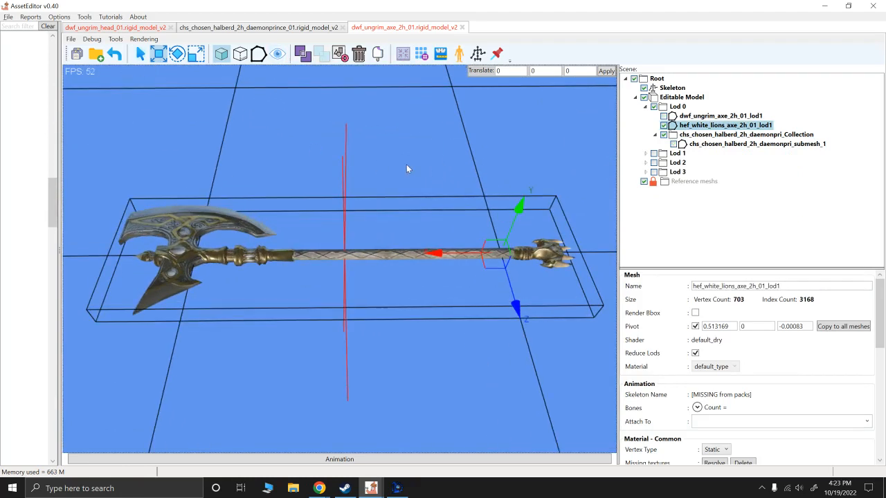
{"action": "left_click", "coordinate": [308, 54]}
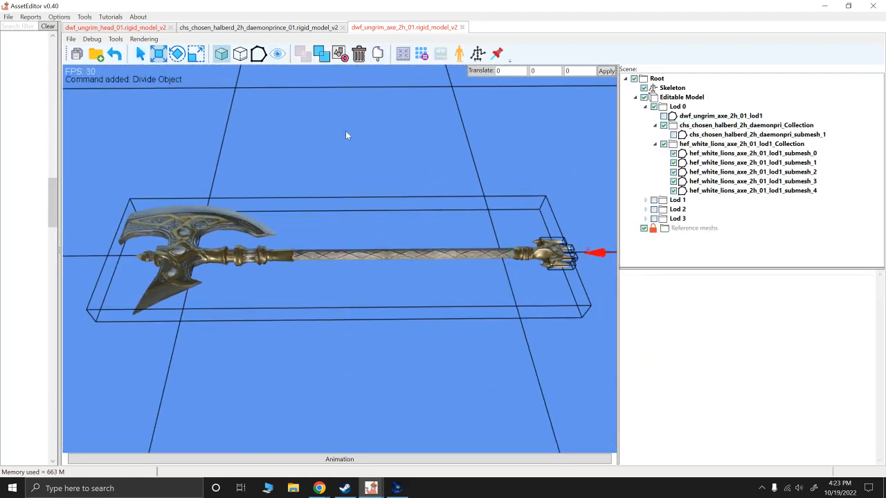
Try moving the axe's main body, hef_white_lions_axe_2h_01_lod1_submesh_4, away from its pommel claws and undo the move.
{"action": "left_click", "coordinate": [373, 230]}
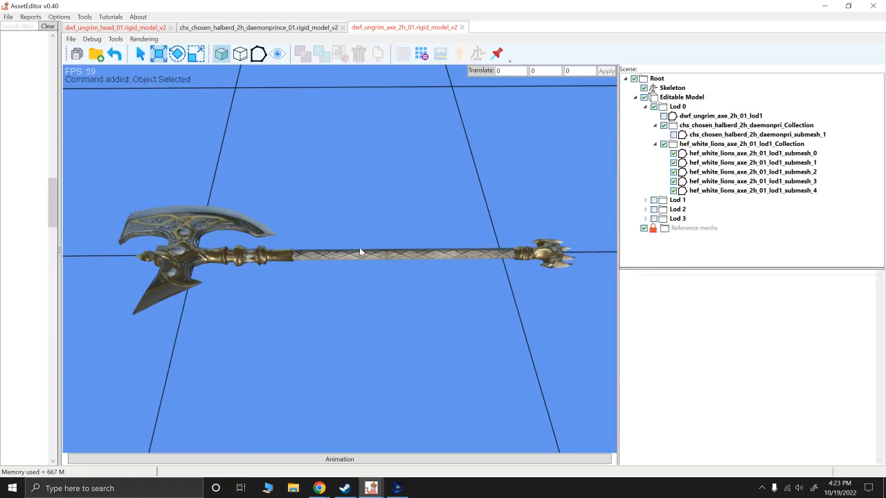
{"action": "left_click", "coordinate": [362, 254]}
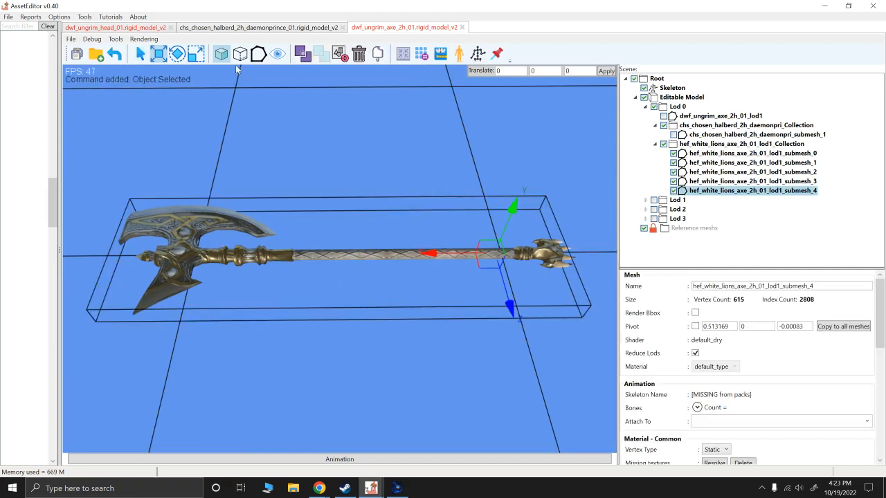
{"action": "left_click_drag", "start_coordinate": [440, 254], "coordinate": [405, 254]}
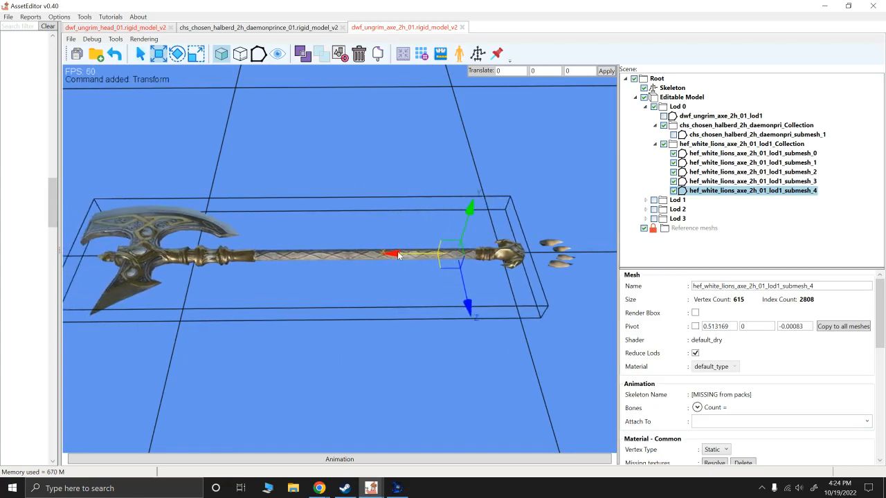
{"action": "key", "text": "ctrl+z"}
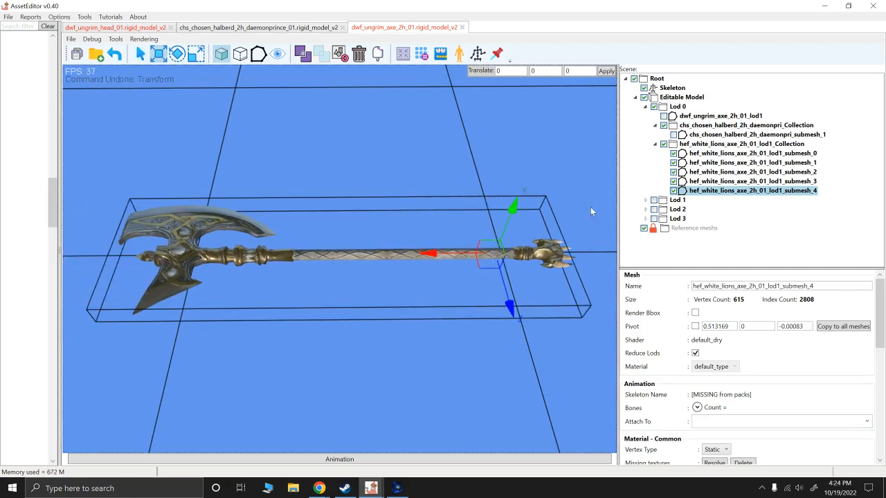
Delete the pommel claw submeshes 0 to 3 of hef_white_lions_axe_2h_01_lod1, keeping submesh_4 and leaving it visible.
{"action": "left_click", "coordinate": [588, 282]}
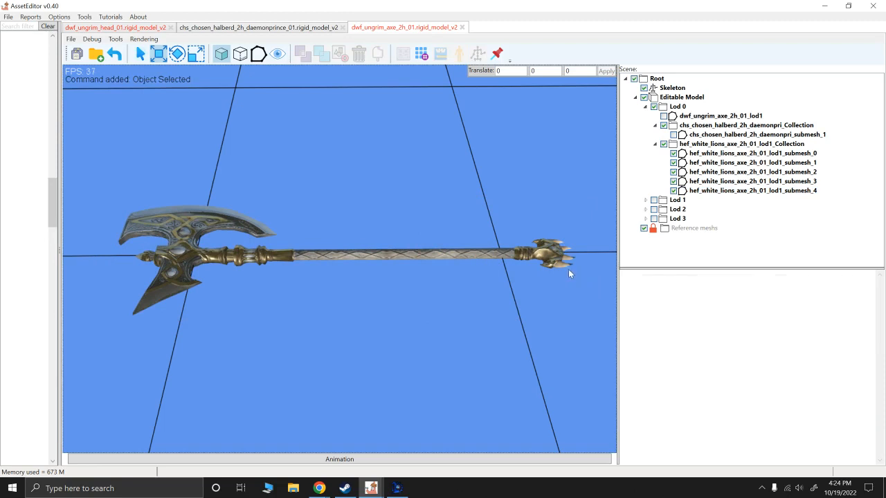
{"action": "left_click", "coordinate": [542, 259]}
{"action": "left_click", "coordinate": [673, 191]}
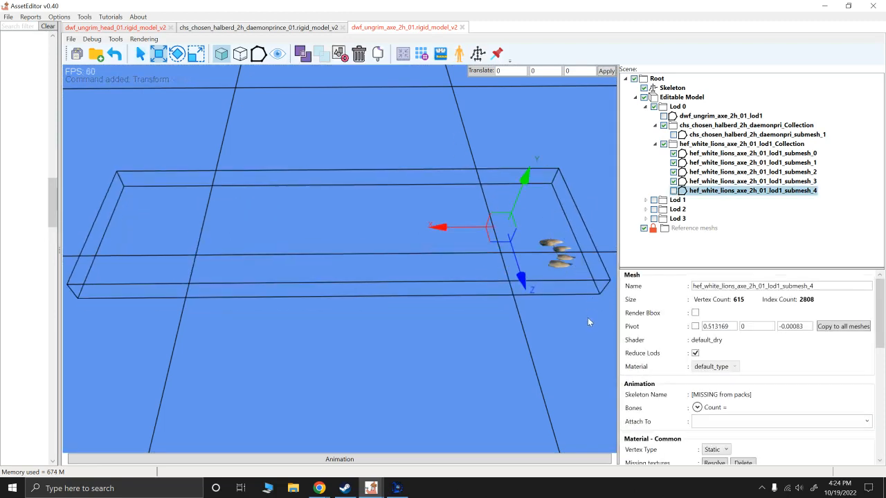
{"action": "key", "text": "ctrl+z"}
{"action": "left_click_drag", "start_coordinate": [599, 363], "coordinate": [514, 203]}
{"action": "key", "text": "Delete"}
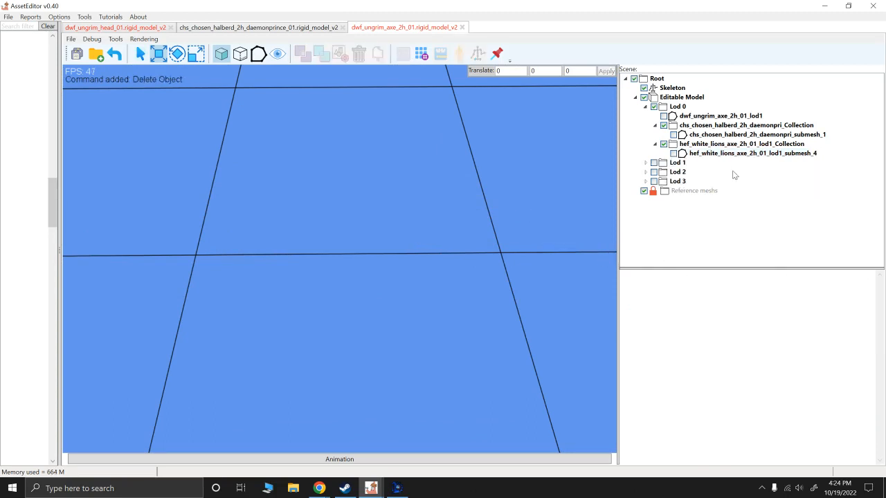
{"action": "left_click", "coordinate": [723, 154]}
{"action": "left_click", "coordinate": [673, 153]}
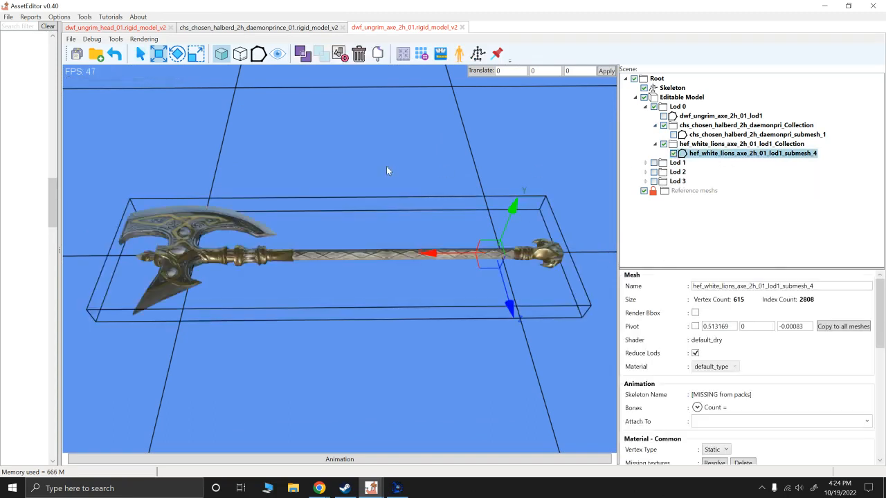
Delete the handle and pommel faces of hef_white_lions_axe_2h_01_lod1_submesh_4, keeping the axe head and its short socket.
{"action": "right_click_drag", "start_coordinate": [368, 184], "coordinate": [388, 181], "text": "alt"}
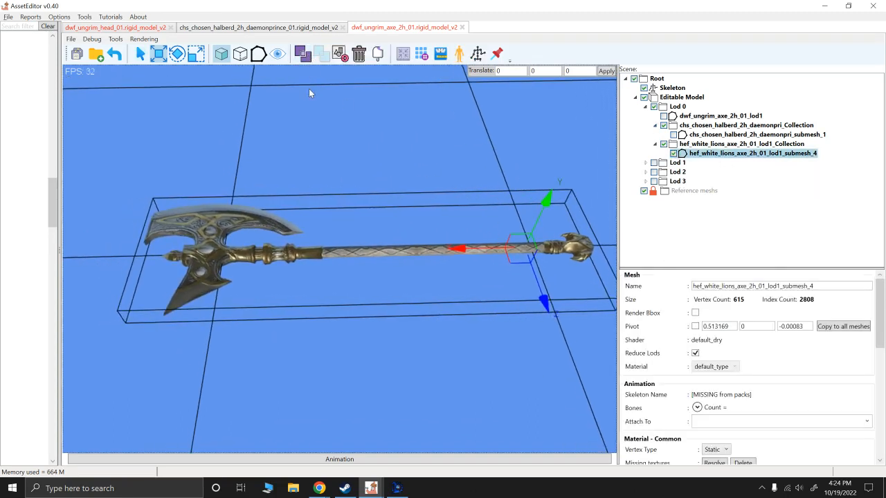
{"action": "key", "text": "F2"}
{"action": "left_click_drag", "start_coordinate": [425, 127], "coordinate": [441, 134], "text": "alt"}
{"action": "right_click_drag", "start_coordinate": [526, 202], "coordinate": [465, 200], "text": "alt"}
{"action": "left_click_drag", "start_coordinate": [547, 331], "coordinate": [233, 207]}
{"action": "key", "text": "Delete"}
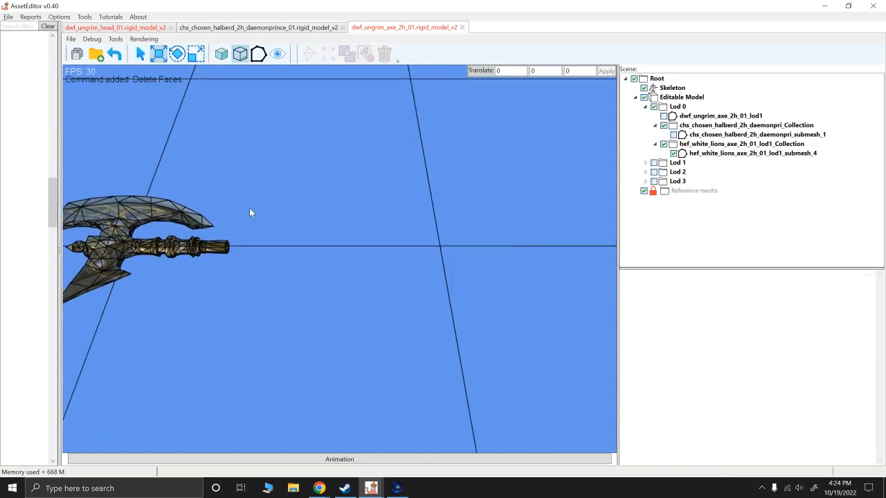
Delete the faces of the pointed spike at the front end of the white lions axe head.
{"action": "right_click_drag", "start_coordinate": [267, 210], "coordinate": [340, 242], "text": "alt"}
{"action": "scroll", "coordinate": [363, 216], "scroll_direction": "up", "scroll_amount": 4, "text": "alt"}
{"action": "scroll", "coordinate": [437, 248], "scroll_direction": "up", "scroll_amount": 5, "text": "alt"}
{"action": "scroll", "coordinate": [378, 274], "scroll_direction": "down", "scroll_amount": 3, "text": "alt"}
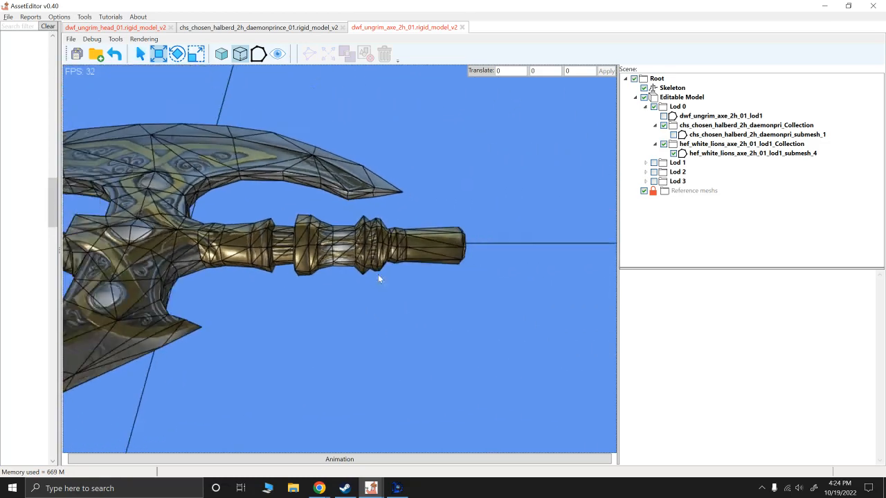
{"action": "right_click_drag", "start_coordinate": [378, 275], "coordinate": [402, 310], "text": "alt"}
{"action": "scroll", "coordinate": [402, 310], "scroll_direction": "down", "scroll_amount": 3, "text": "alt"}
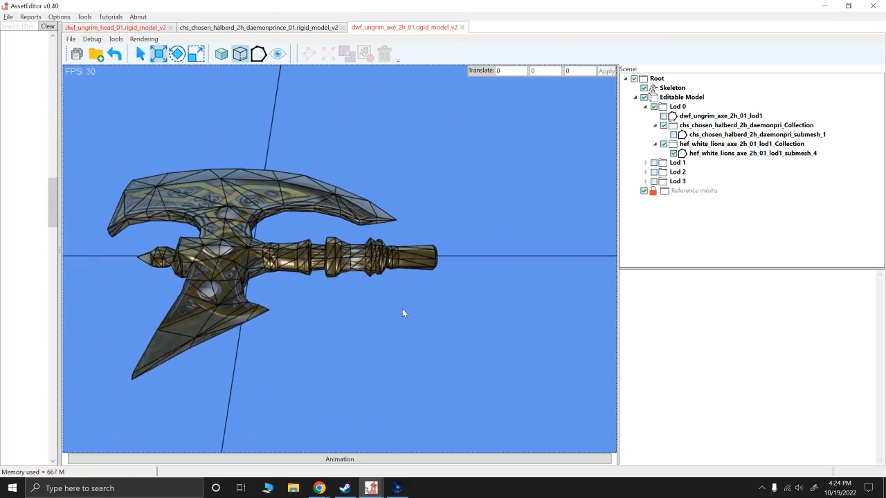
{"action": "left_click_drag", "start_coordinate": [402, 309], "coordinate": [199, 342], "text": "alt"}
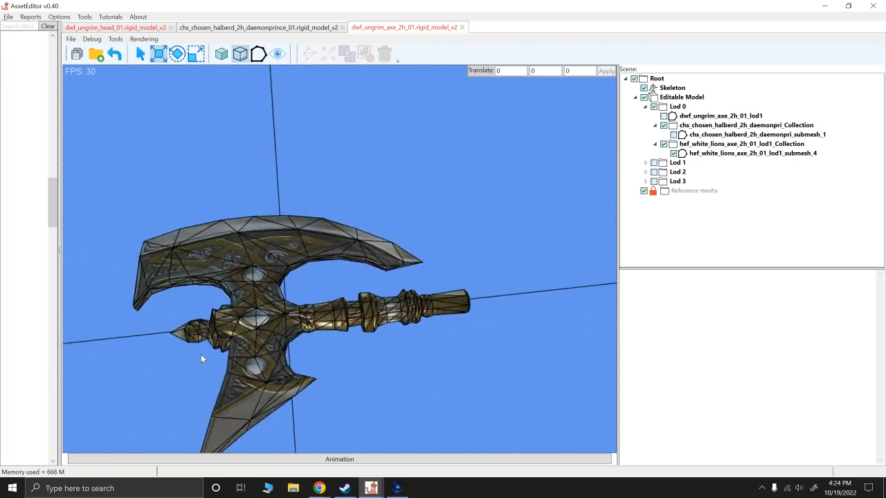
{"action": "left_click", "coordinate": [177, 326]}
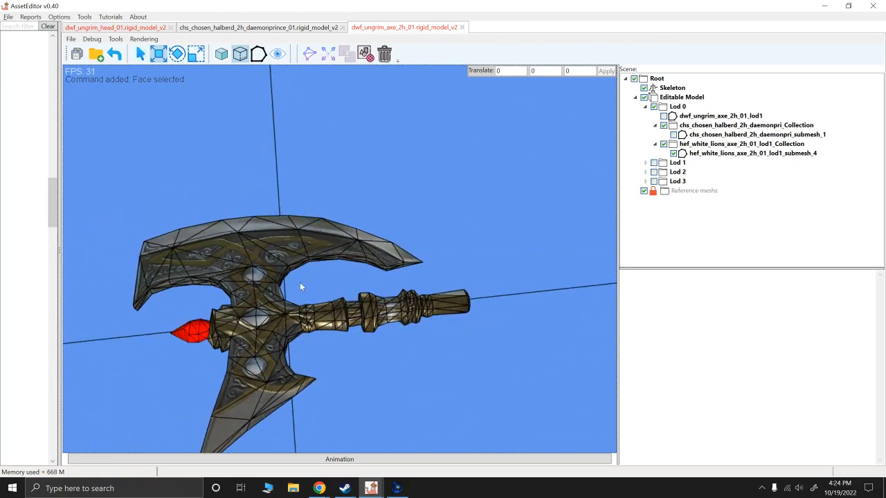
{"action": "key", "text": "Delete"}
Return to object selection and show the halberd shaft and dwf_ungrim_axe_2h_01_lod1 alongside the trimmed axe head.
{"action": "left_click_drag", "start_coordinate": [408, 248], "coordinate": [454, 239], "text": "alt"}
{"action": "scroll", "coordinate": [418, 258], "scroll_direction": "up", "scroll_amount": 10}
{"action": "scroll", "coordinate": [415, 253], "scroll_direction": "down", "scroll_amount": 5}
{"action": "right_click_drag", "start_coordinate": [427, 232], "coordinate": [471, 190], "text": "alt"}
{"action": "scroll", "coordinate": [470, 190], "scroll_direction": "down", "scroll_amount": 4}
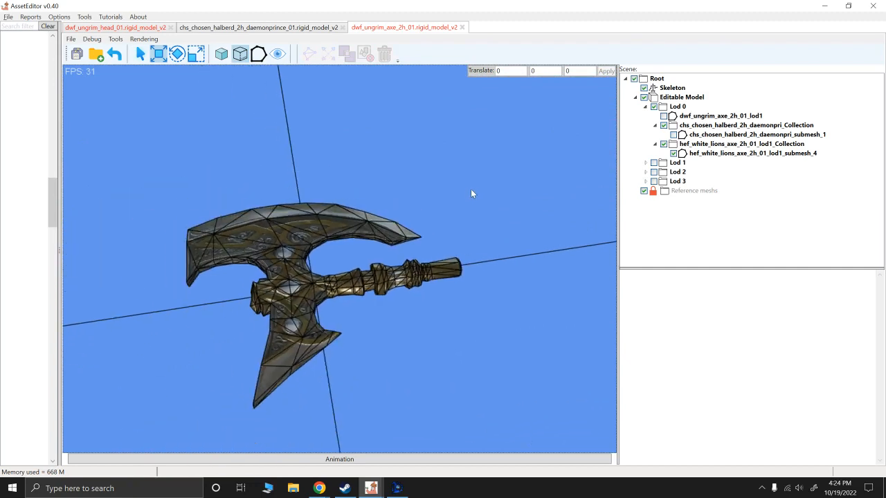
{"action": "scroll", "coordinate": [471, 189], "scroll_direction": "down", "scroll_amount": 2}
{"action": "left_click_drag", "start_coordinate": [471, 189], "coordinate": [462, 193], "text": "alt"}
{"action": "key", "text": "F1"}
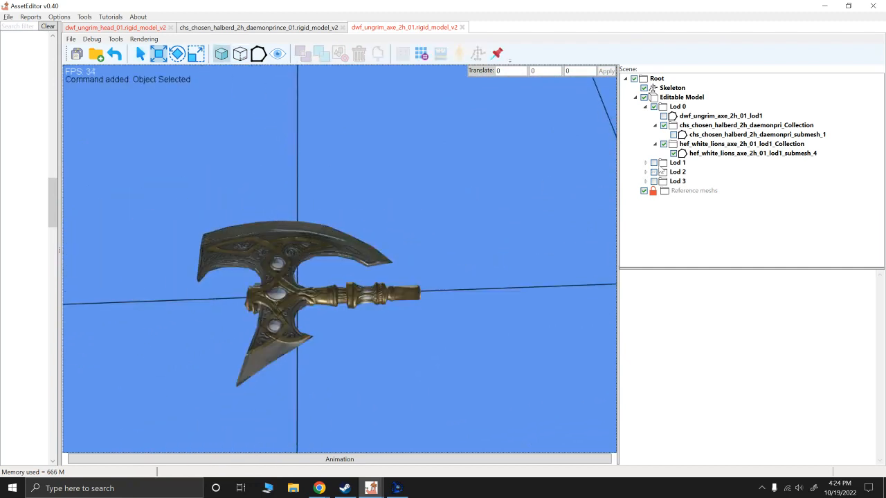
{"action": "left_click", "coordinate": [673, 135]}
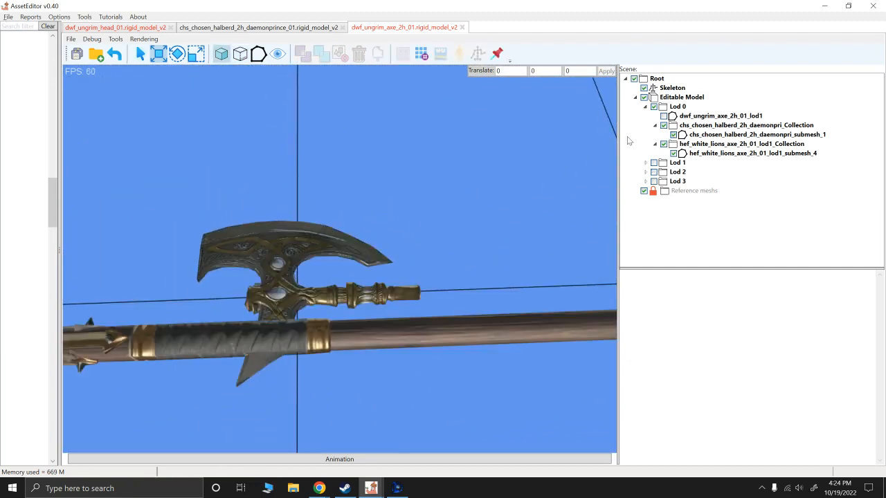
{"action": "left_click", "coordinate": [662, 115]}
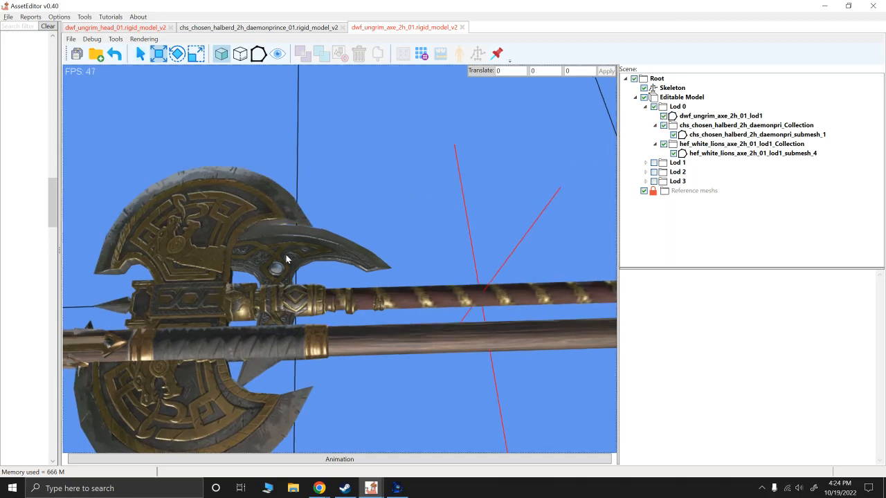
Move the halberd shaft mesh sideways so it lines up with the handle of the Ungrim axe.
{"action": "left_click", "coordinate": [286, 255]}
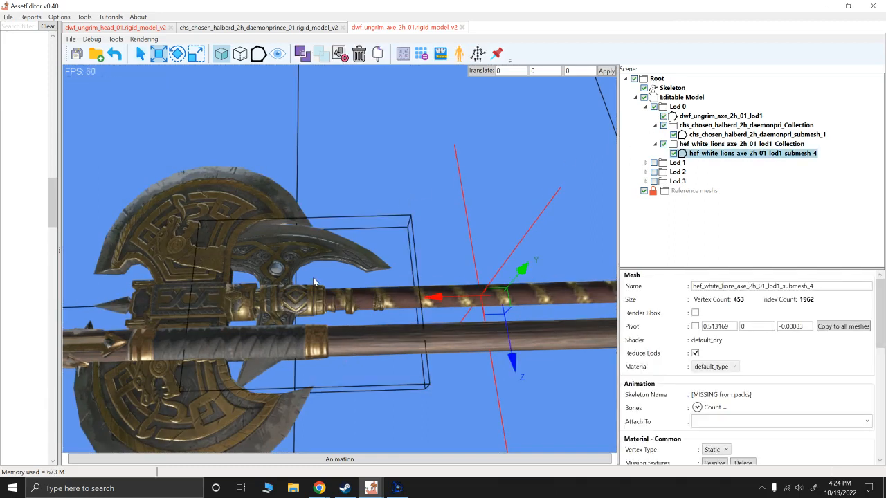
{"action": "left_click", "coordinate": [196, 197]}
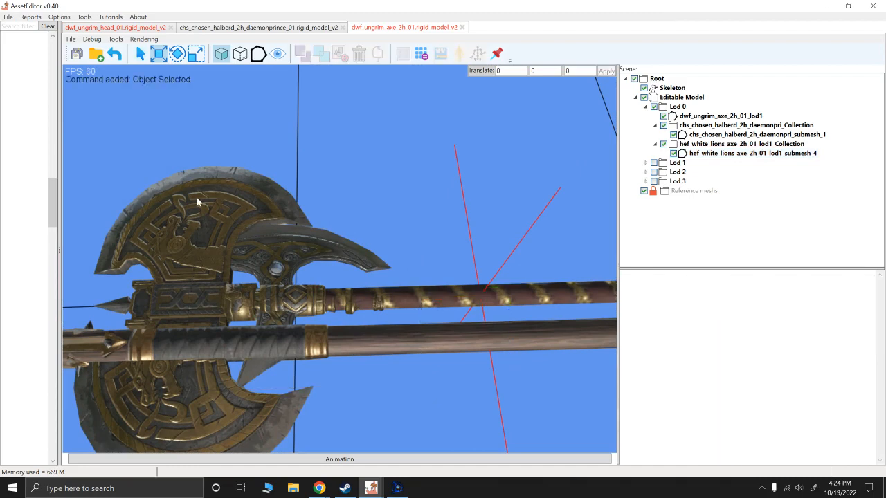
{"action": "scroll", "coordinate": [449, 212], "scroll_direction": "down", "scroll_amount": 4, "text": "alt"}
{"action": "right_click_drag", "start_coordinate": [448, 212], "coordinate": [339, 155], "text": "alt"}
{"action": "scroll", "coordinate": [339, 155], "scroll_direction": "down", "scroll_amount": 4, "text": "alt"}
{"action": "right_click_drag", "start_coordinate": [521, 203], "coordinate": [461, 174], "text": "alt"}
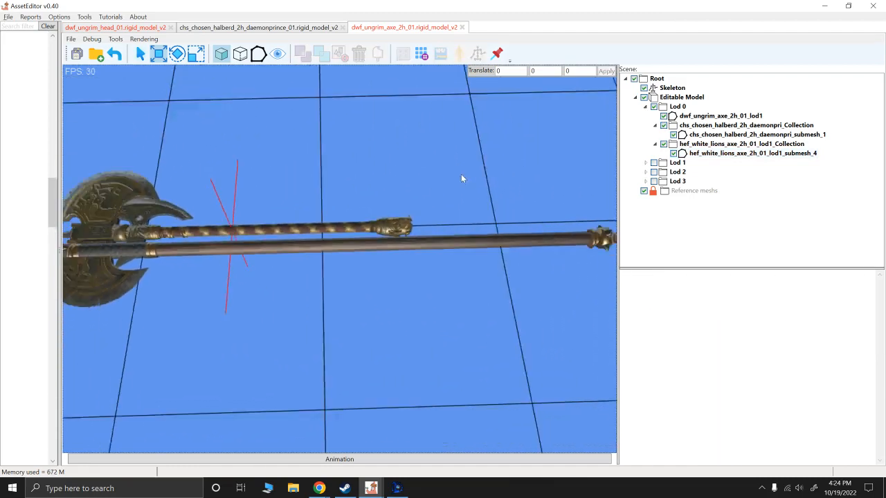
{"action": "scroll", "coordinate": [462, 179], "scroll_direction": "down", "scroll_amount": 3, "text": "alt"}
{"action": "left_click", "coordinate": [454, 242]}
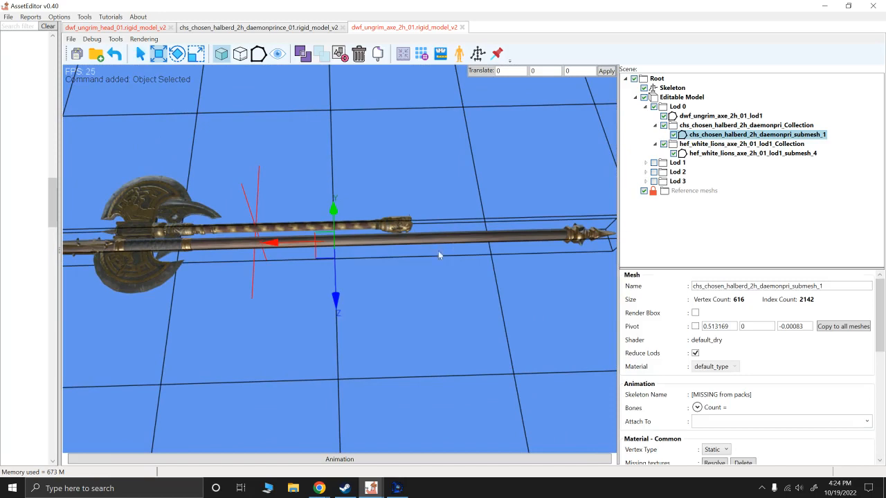
{"action": "left_click_drag", "start_coordinate": [382, 290], "coordinate": [491, 205], "text": "alt"}
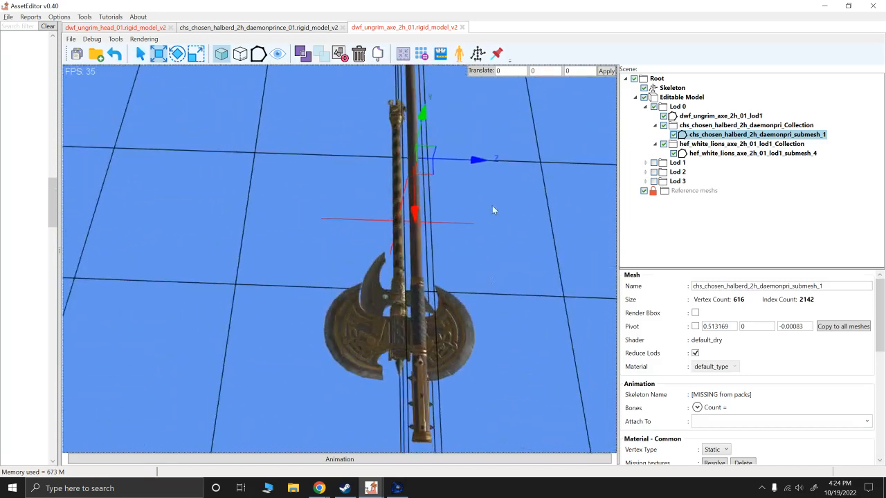
{"action": "left_click_drag", "start_coordinate": [478, 167], "coordinate": [337, 316]}
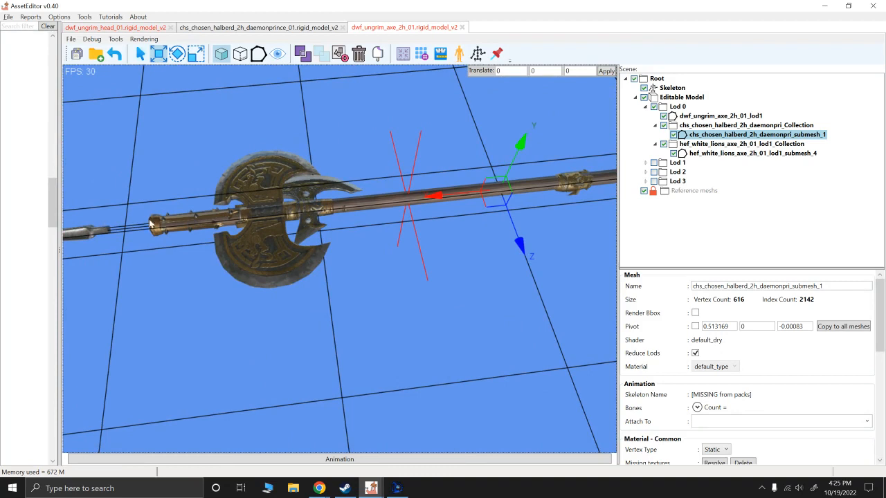
Scale the halberd shaft mesh down with a factor of 0.8.
{"action": "scroll", "coordinate": [316, 149], "scroll_direction": "down", "scroll_amount": 4}
{"action": "left_click_drag", "start_coordinate": [337, 138], "coordinate": [332, 129], "text": "alt"}
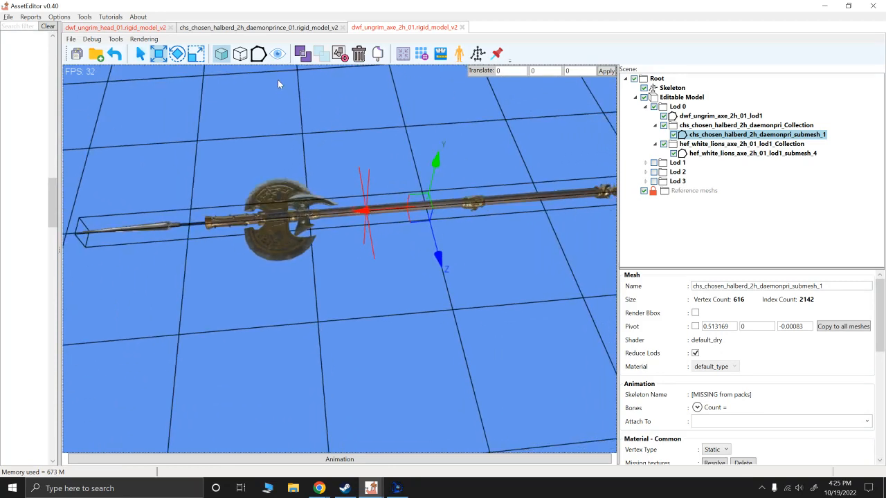
{"action": "left_click", "coordinate": [196, 54]}
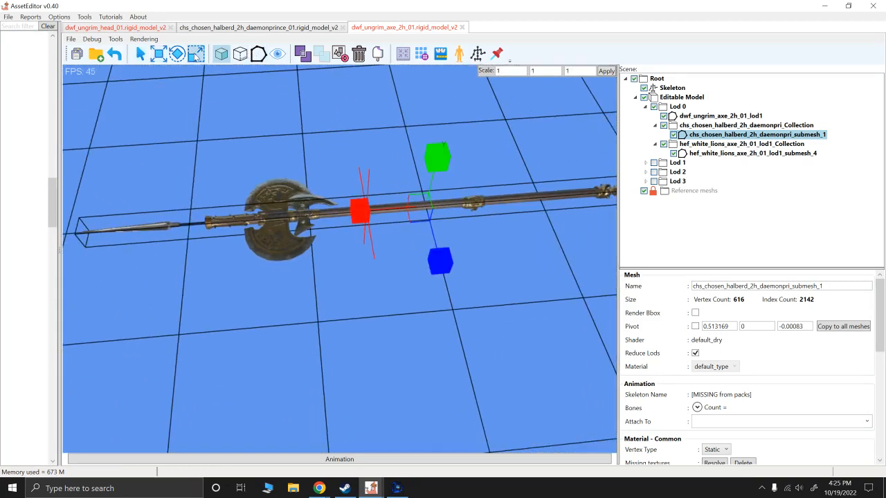
{"action": "left_click", "coordinate": [508, 71]}
{"action": "key", "text": "BackSpace"}
{"action": "key", "text": "Tab"}
{"action": "type", "text": ".8"}
{"action": "key", "text": "Tab"}
{"action": "left_click", "coordinate": [606, 71]}
Hide the white lions axe head and examine how the halberd shaft fits the Ungrim axe's handle.
{"action": "left_click_drag", "start_coordinate": [413, 91], "coordinate": [546, 249], "text": "alt"}
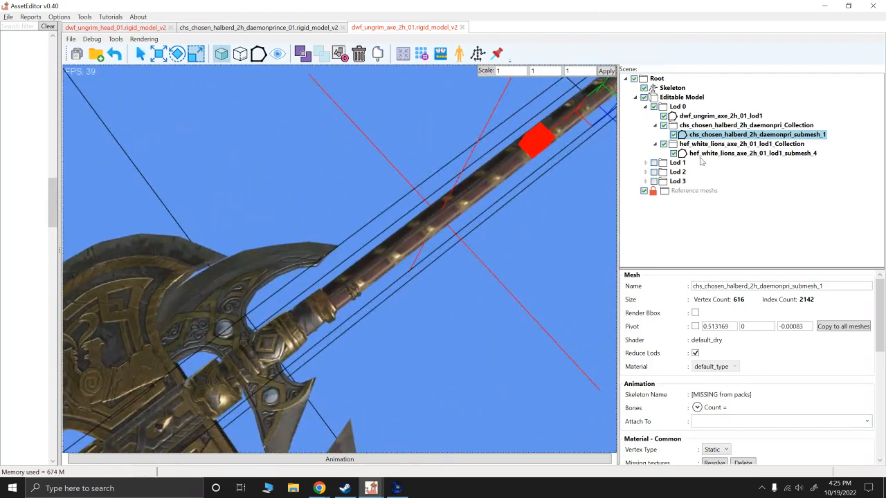
{"action": "left_click", "coordinate": [674, 155]}
{"action": "left_click_drag", "start_coordinate": [512, 157], "coordinate": [424, 139], "text": "alt"}
{"action": "left_click_drag", "start_coordinate": [452, 184], "coordinate": [433, 227], "text": "alt"}
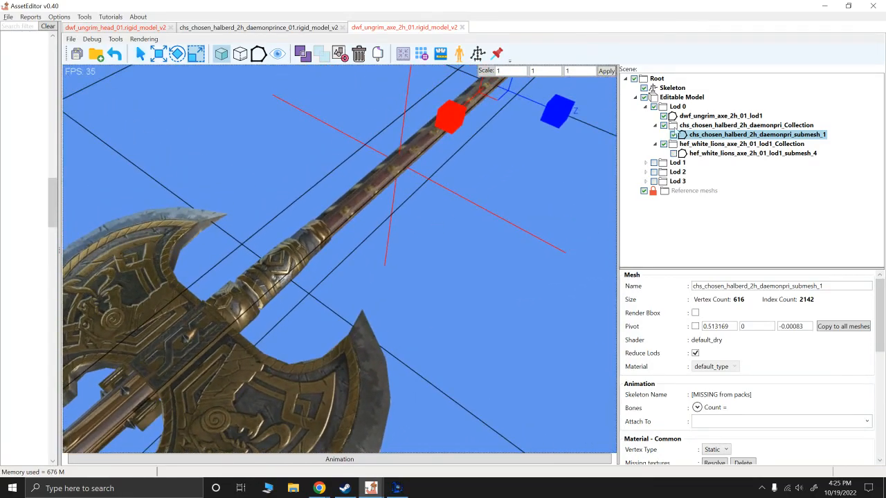
{"action": "left_click_drag", "start_coordinate": [485, 199], "coordinate": [465, 208], "text": "alt"}
Isolate the halberd shaft mesh in the view and switch to vertex selection.
{"action": "left_click", "coordinate": [474, 233]}
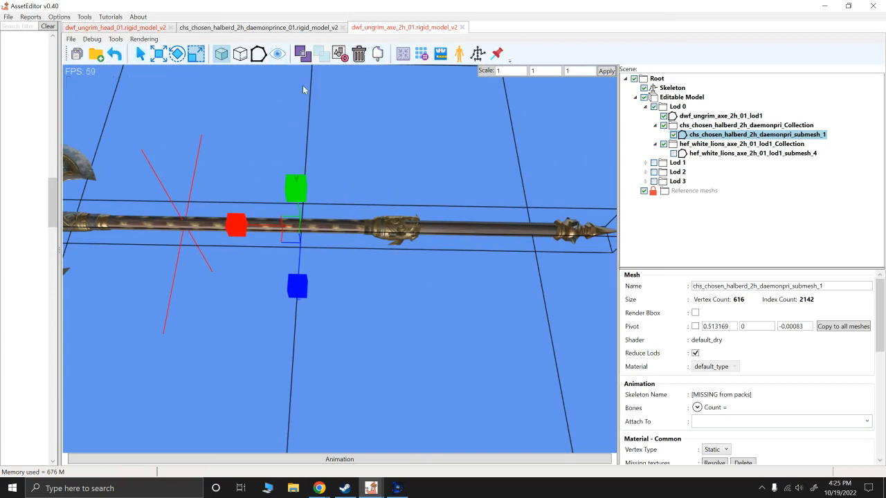
{"action": "left_click", "coordinate": [278, 54]}
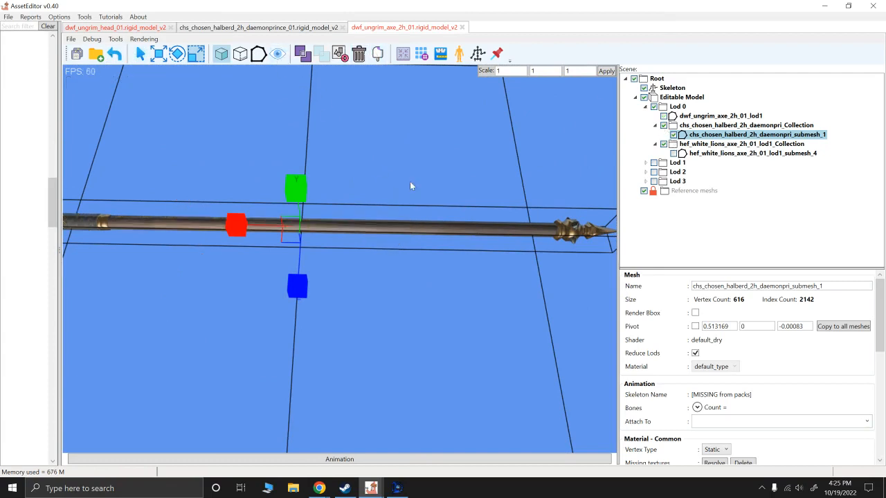
{"action": "left_click", "coordinate": [481, 285]}
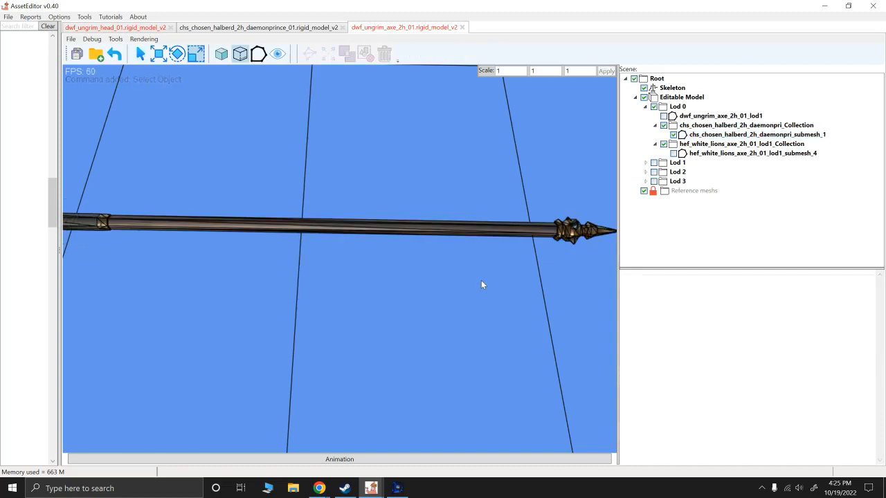
{"action": "right_click_drag", "start_coordinate": [411, 277], "coordinate": [467, 264], "text": "alt"}
{"action": "scroll", "coordinate": [459, 277], "scroll_direction": "down", "scroll_amount": 3}
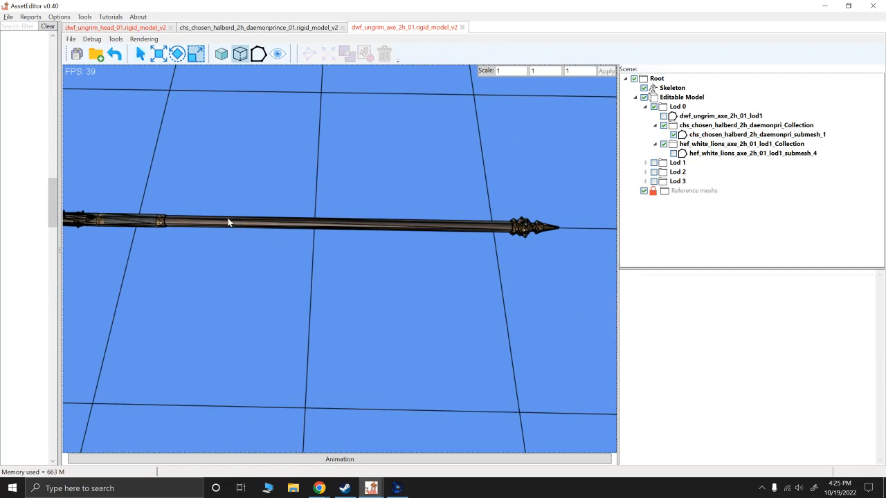
{"action": "key", "text": "F3"}
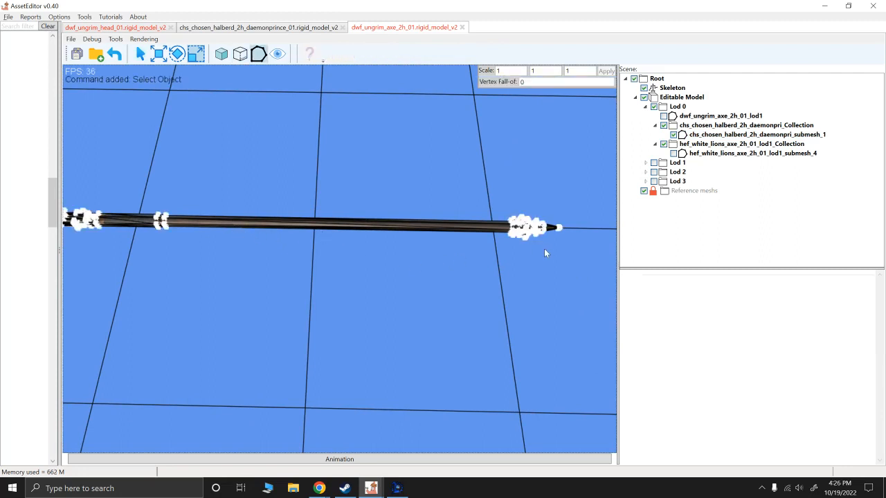
Select the vertices of the shaft's pointed pommel end and move them along the shaft toward the head to shorten it.
{"action": "scroll", "coordinate": [546, 250], "scroll_direction": "up", "scroll_amount": 3}
{"action": "right_click_drag", "start_coordinate": [563, 258], "coordinate": [453, 263], "text": "alt"}
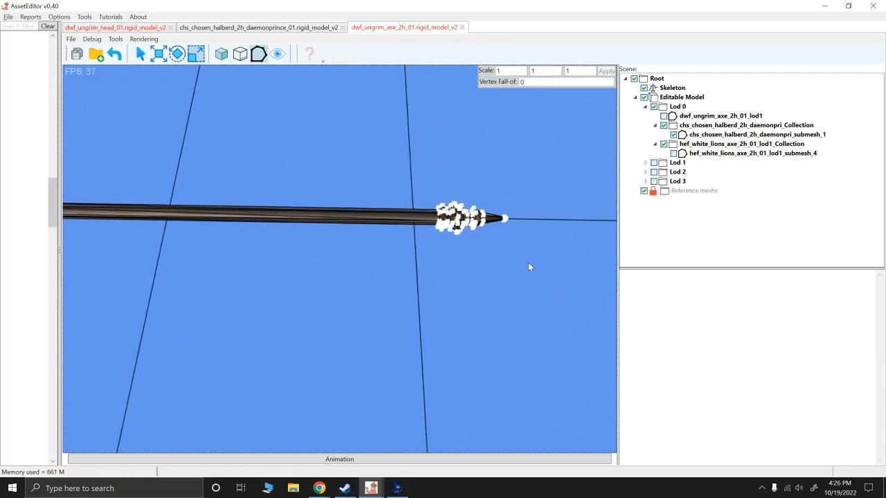
{"action": "left_click_drag", "start_coordinate": [529, 266], "coordinate": [422, 170]}
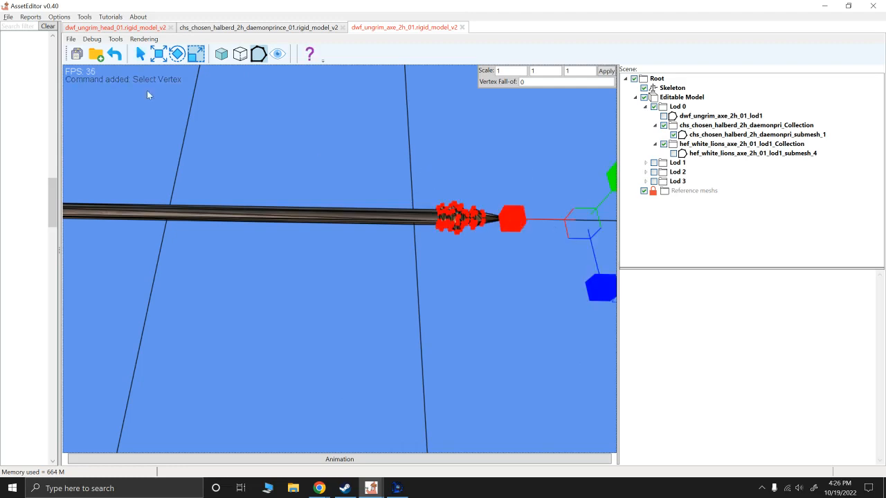
{"action": "key", "text": "w"}
{"action": "left_click_drag", "start_coordinate": [521, 221], "coordinate": [404, 219]}
{"action": "scroll", "coordinate": [394, 215], "scroll_direction": "down", "scroll_amount": 1}
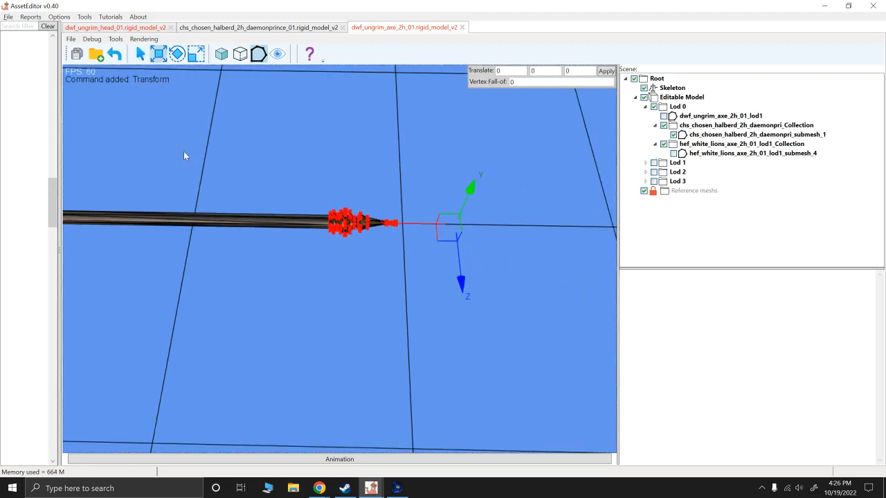
{"action": "middle_click_drag", "start_coordinate": [183, 155], "coordinate": [378, 160]}
{"action": "right_click_drag", "start_coordinate": [373, 167], "coordinate": [351, 169], "text": "alt"}
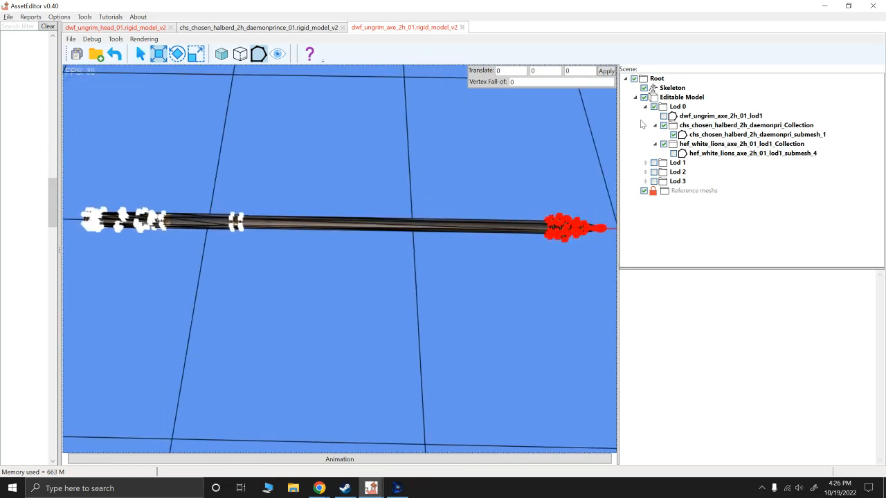
Show the Ungrim axe again, move the shaft's pommel vertices in to match its pommel, and return to object selection.
{"action": "left_click", "coordinate": [277, 55]}
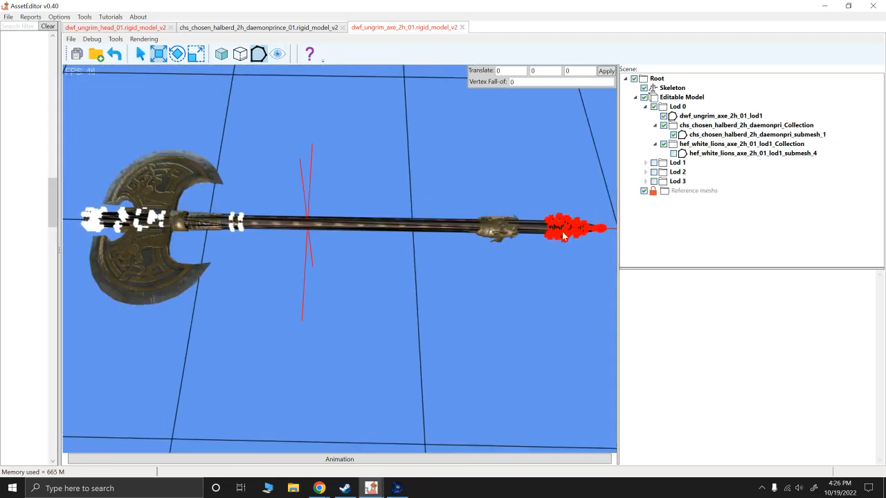
{"action": "scroll", "coordinate": [533, 234], "scroll_direction": "up", "scroll_amount": 2}
{"action": "left_click_drag", "start_coordinate": [533, 232], "coordinate": [456, 228]}
{"action": "key", "text": "F1"}
{"action": "right_click_drag", "start_coordinate": [420, 152], "coordinate": [465, 155], "text": "alt"}
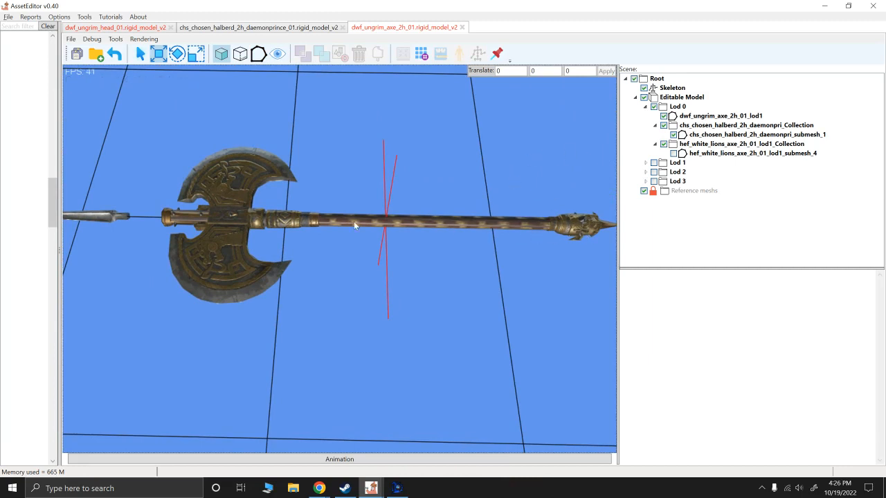
Hide the Ungrim axe, show the white lions axe head and move it along the shaft to the front end below the spike.
{"action": "left_click", "coordinate": [663, 116]}
{"action": "left_click_drag", "start_coordinate": [473, 162], "coordinate": [486, 151], "text": "alt"}
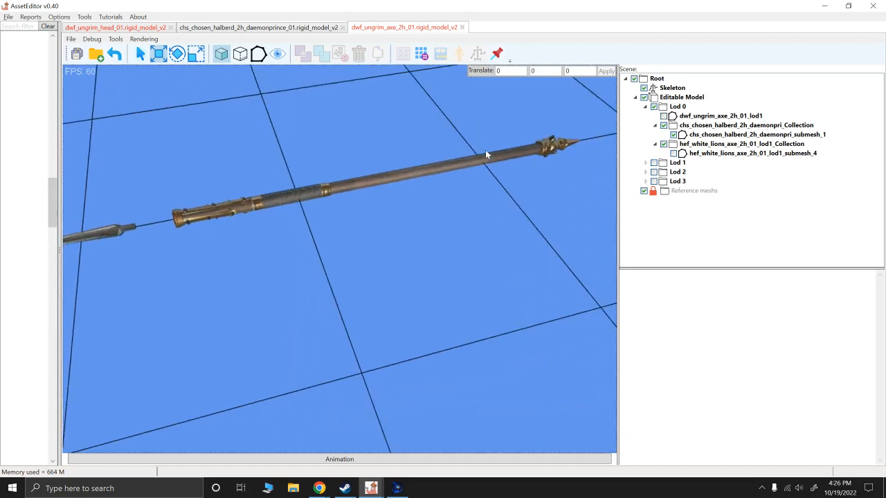
{"action": "right_click_drag", "start_coordinate": [377, 149], "coordinate": [414, 149], "text": "alt"}
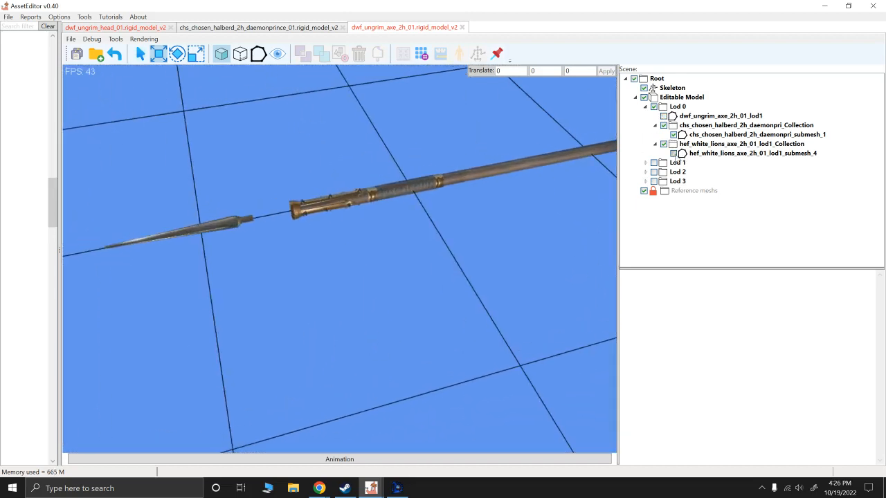
{"action": "left_click", "coordinate": [674, 153]}
{"action": "left_click_drag", "start_coordinate": [472, 187], "coordinate": [444, 159], "text": "alt"}
{"action": "left_click", "coordinate": [397, 193]}
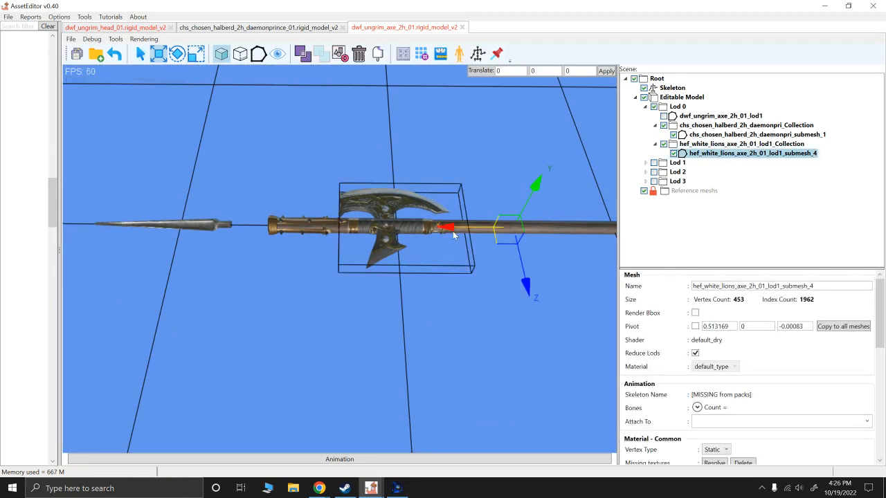
{"action": "left_click_drag", "start_coordinate": [452, 231], "coordinate": [387, 104]}
Scale the white lions axe head by 1.1 on all three axes.
{"action": "left_click", "coordinate": [196, 53]}
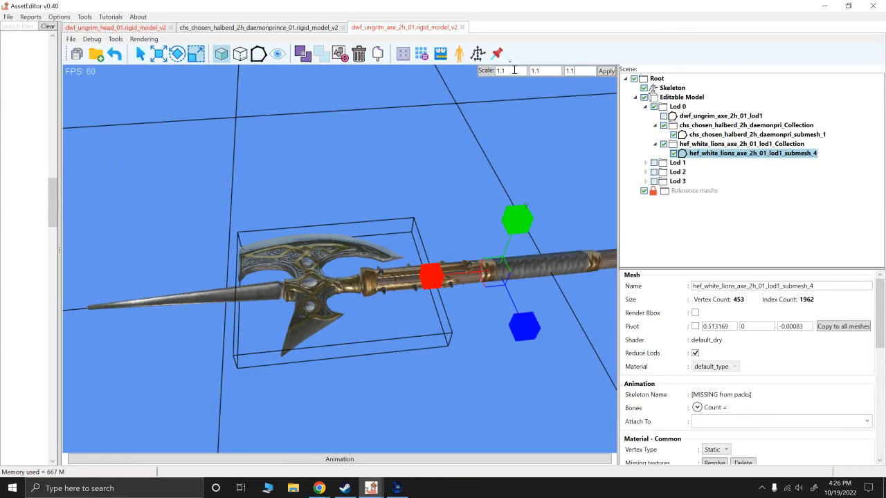
{"action": "left_click", "coordinate": [602, 72]}
{"action": "left_click", "coordinate": [428, 124]}
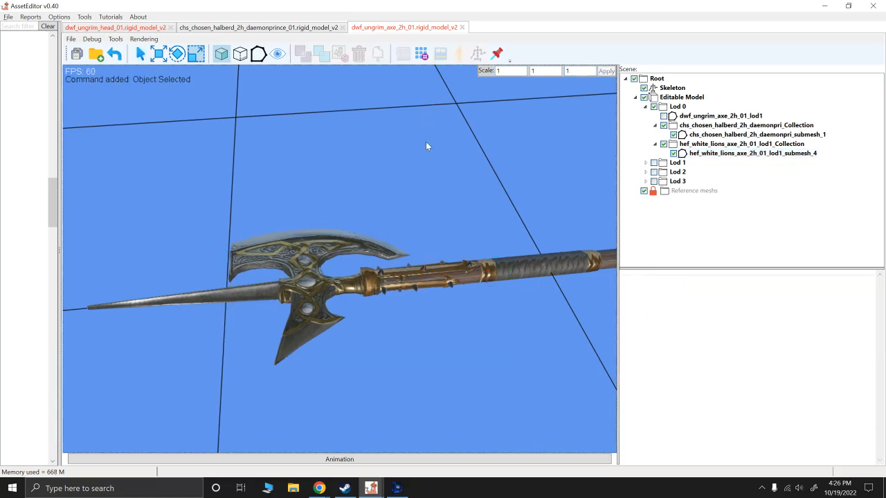
Nudge the white lions axe head sideways along Z to centre it on the shaft and spike.
{"action": "left_click", "coordinate": [303, 231]}
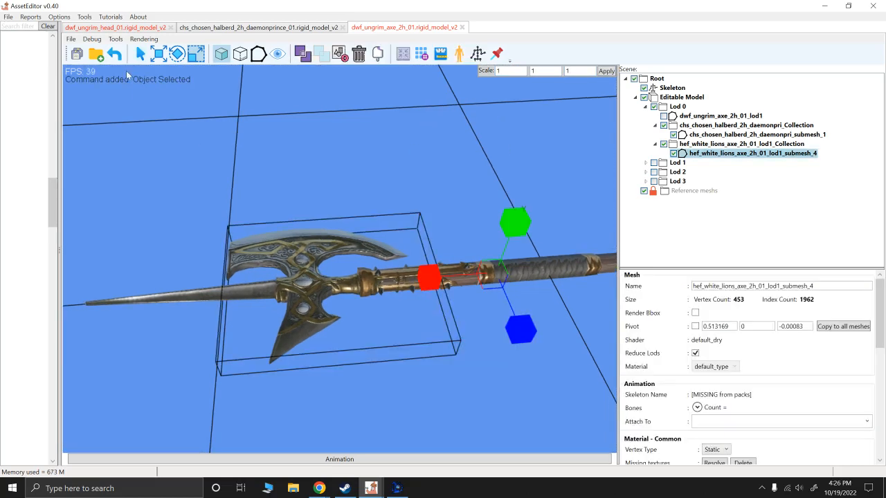
{"action": "left_click", "coordinate": [158, 53]}
{"action": "left_click_drag", "start_coordinate": [415, 197], "coordinate": [487, 268], "text": "alt"}
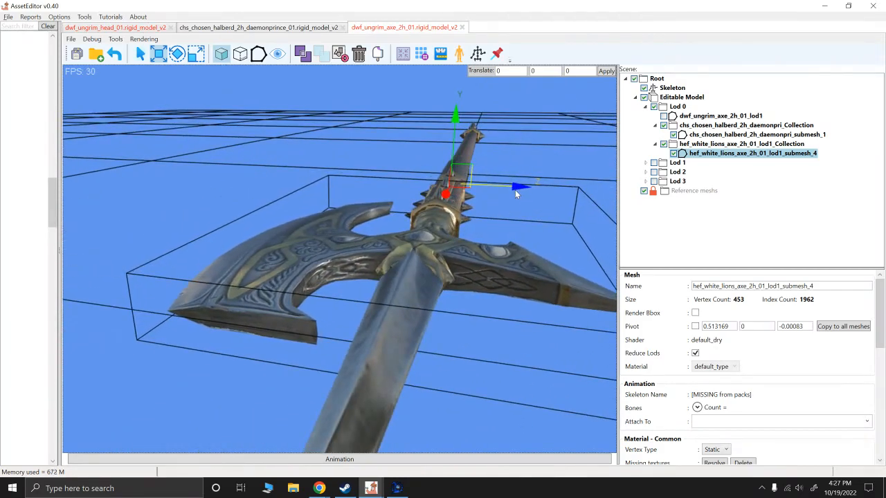
{"action": "left_click_drag", "start_coordinate": [515, 191], "coordinate": [482, 270], "text": "alt"}
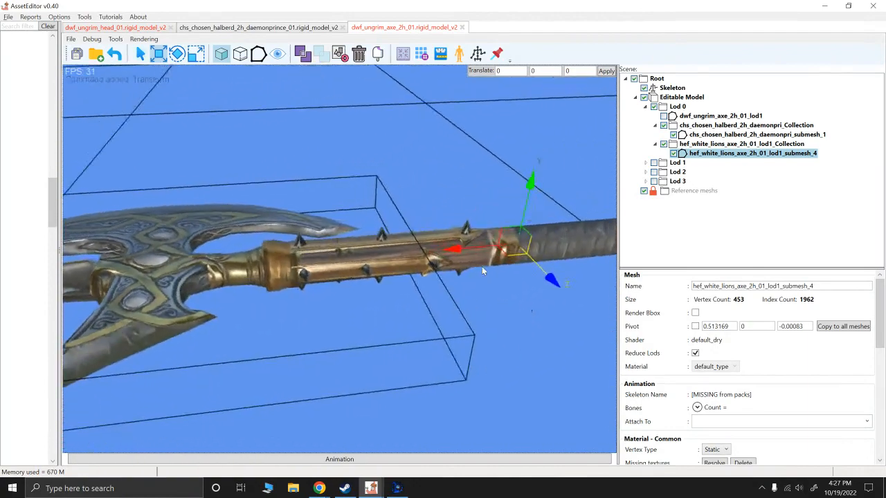
Isolate the white lions axe head and delete the faces of its rear socket beyond the first flared collar.
{"action": "left_click", "coordinate": [338, 253]}
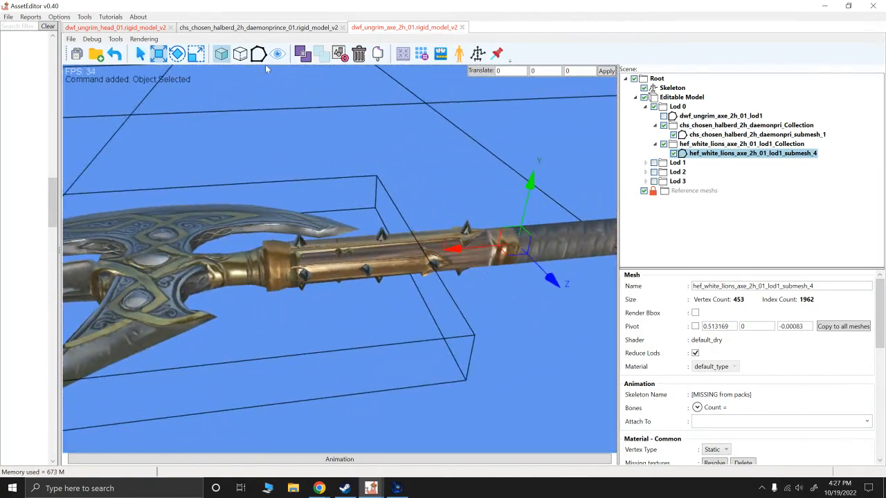
{"action": "left_click", "coordinate": [275, 55]}
{"action": "left_click", "coordinate": [241, 54]}
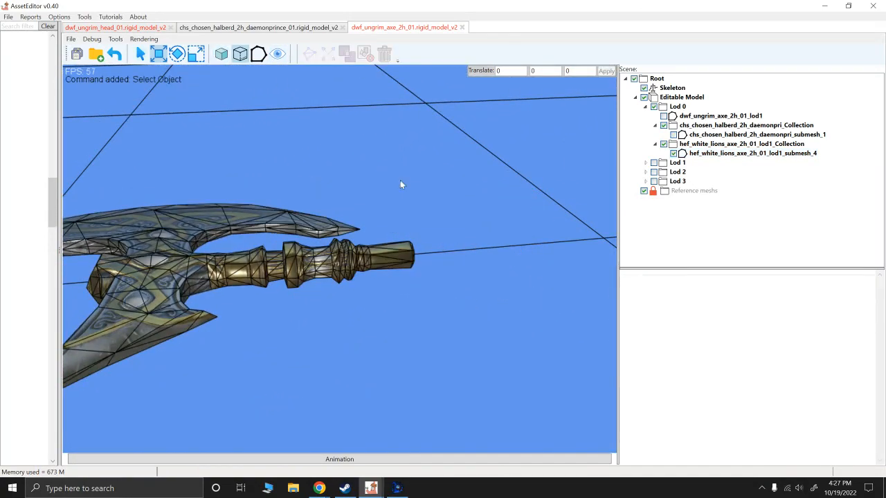
{"action": "left_click_drag", "start_coordinate": [400, 180], "coordinate": [450, 202], "text": "alt"}
{"action": "left_click_drag", "start_coordinate": [442, 341], "coordinate": [262, 262]}
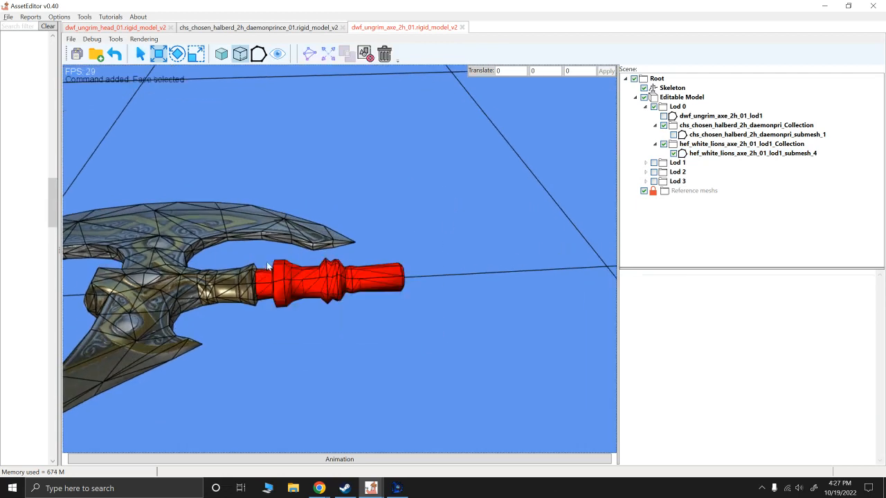
{"action": "key", "text": "Delete"}
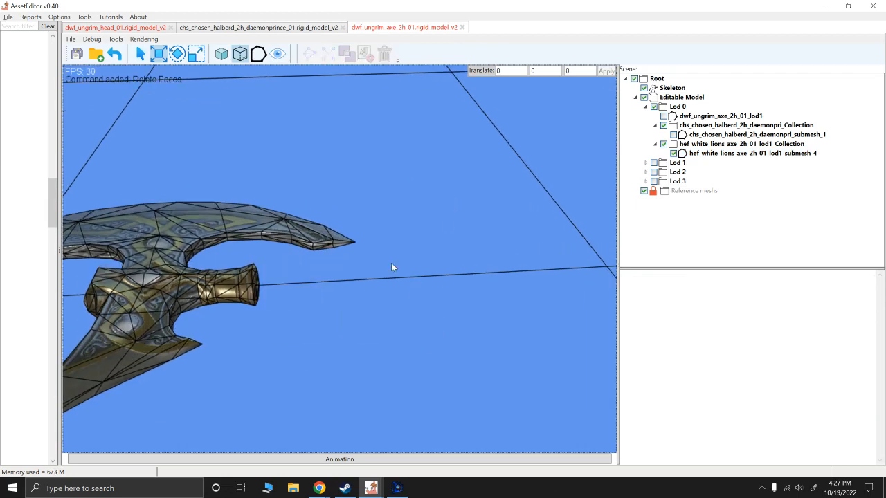
Show the halberd shaft again with the trimmed axe head and return to object selection.
{"action": "left_click", "coordinate": [277, 54]}
{"action": "left_click_drag", "start_coordinate": [387, 166], "coordinate": [418, 243], "text": "alt"}
{"action": "scroll", "coordinate": [391, 173], "scroll_direction": "down", "scroll_amount": 3}
{"action": "key", "text": "F1"}
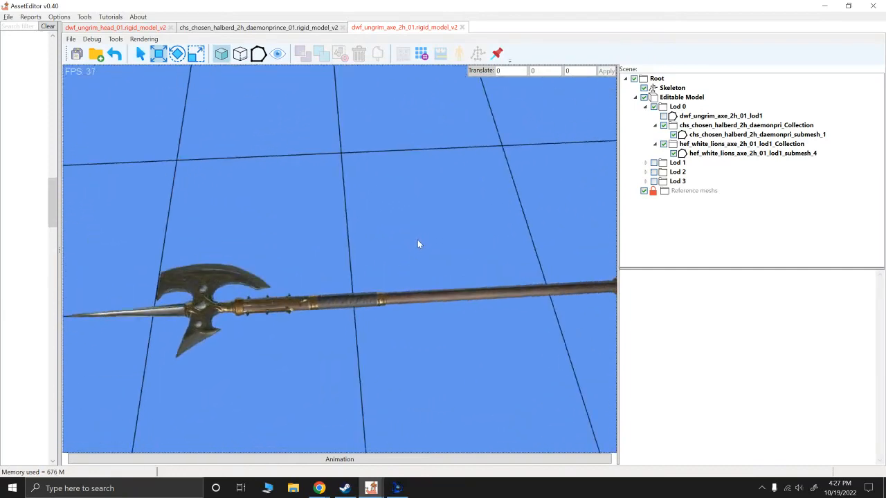
Delete the dwf_ungrim_axe_2h_01_lod1 mesh from Lod 0.
{"action": "left_click", "coordinate": [699, 118]}
{"action": "right_click", "coordinate": [698, 118]}
{"action": "left_click", "coordinate": [720, 168]}
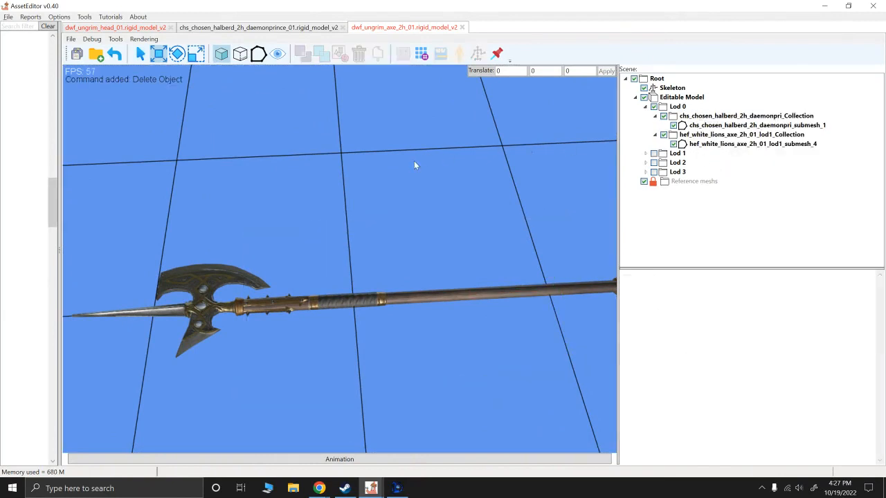
Generate the LODs for the combined axe model and save it over the existing dwf_ungrim_axe_2h_01.rigid_model_v2 in WH3 Reskins.
{"action": "left_click_drag", "start_coordinate": [413, 161], "coordinate": [408, 166], "text": "alt"}
{"action": "scroll", "coordinate": [422, 256], "scroll_direction": "down", "scroll_amount": 3, "text": "alt"}
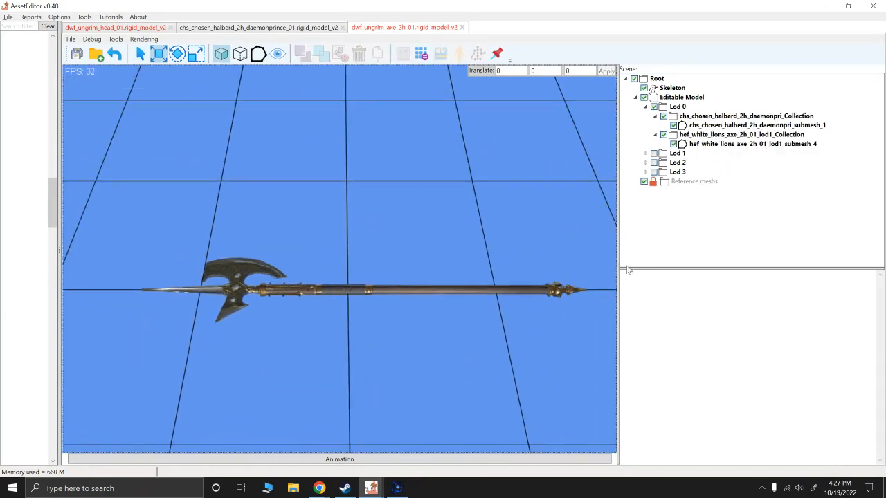
{"action": "left_click", "coordinate": [421, 54]}
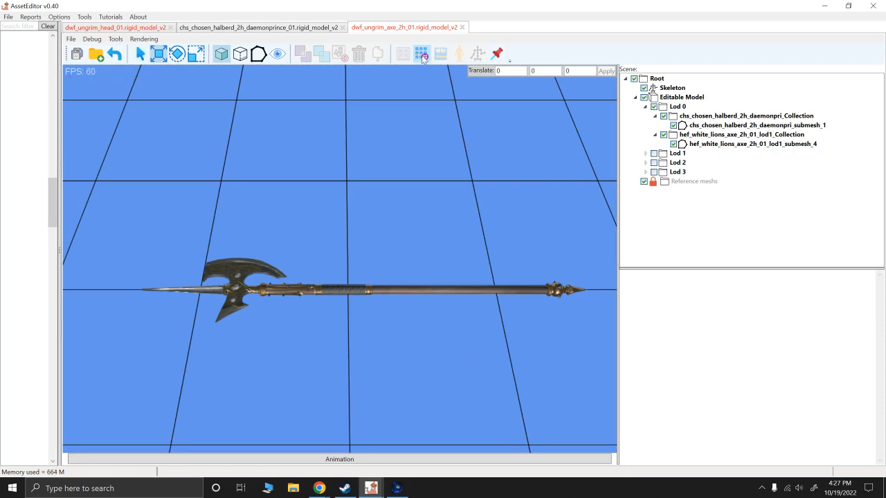
{"action": "left_click", "coordinate": [77, 54]}
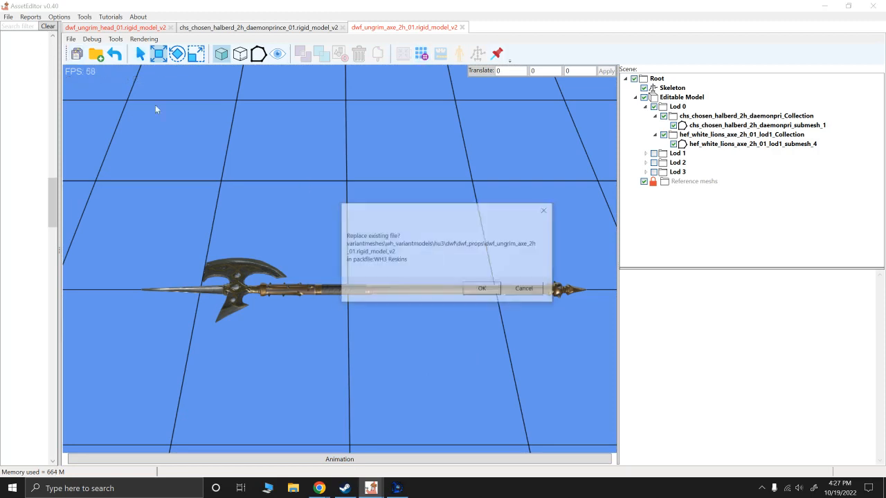
{"action": "left_click", "coordinate": [476, 290]}
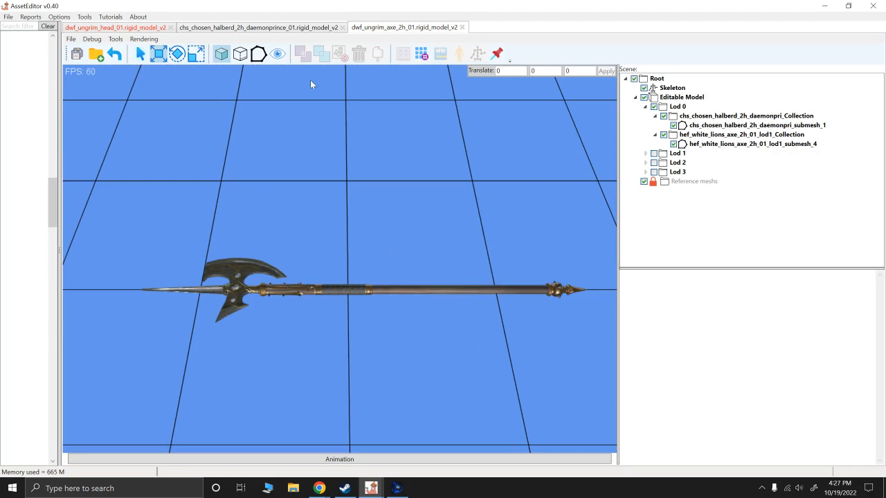
Collapse the All CA packs tree and save the WH3 Reskins pack.
{"action": "left_click_drag", "start_coordinate": [59, 123], "coordinate": [250, 125]}
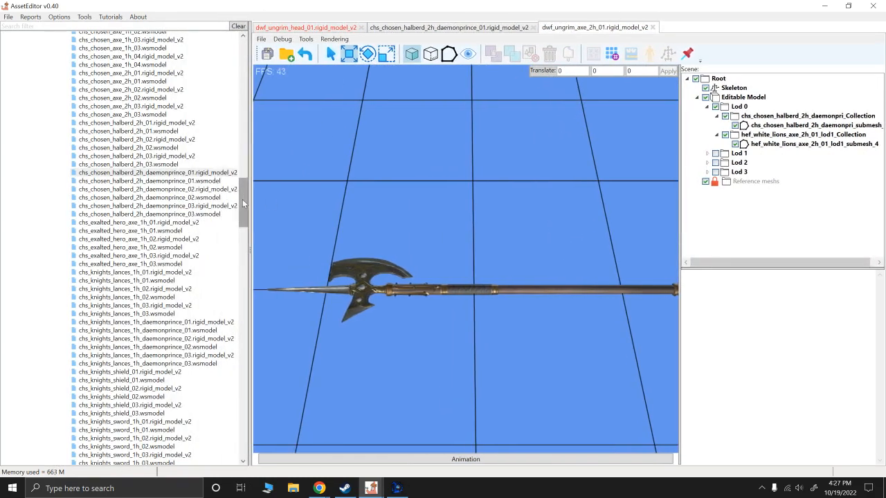
{"action": "left_click_drag", "start_coordinate": [243, 199], "coordinate": [214, 61]}
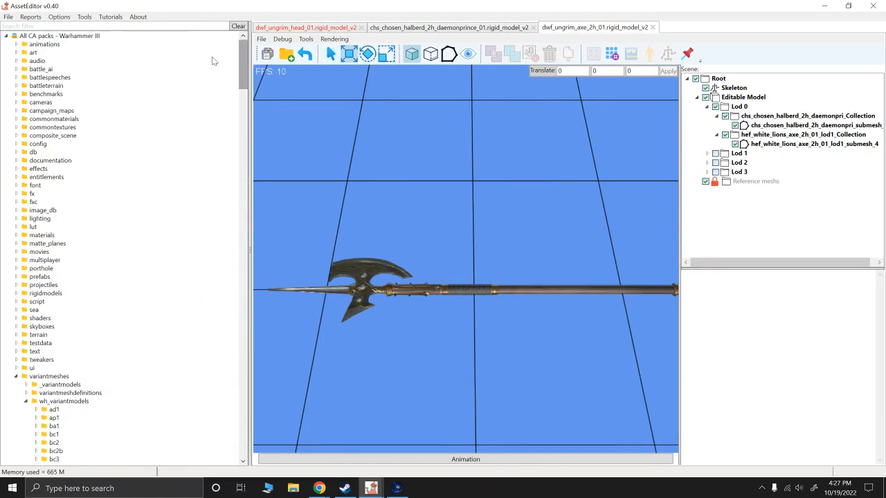
{"action": "left_click", "coordinate": [6, 36]}
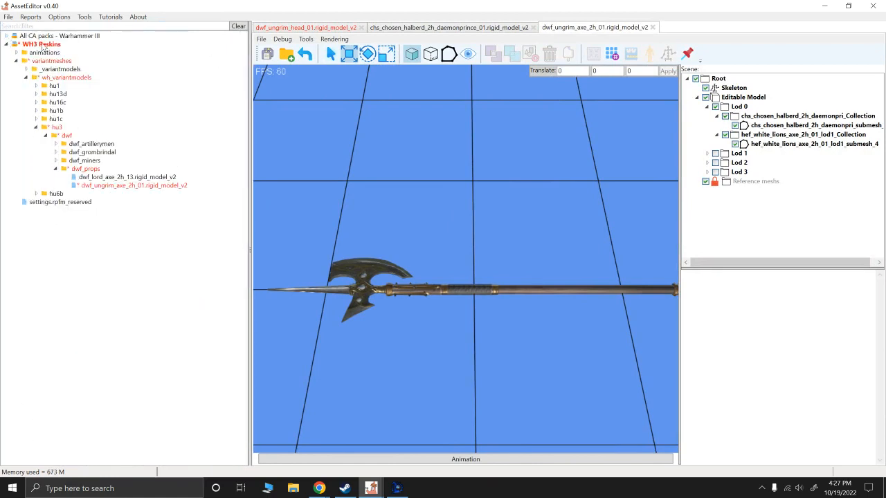
{"action": "right_click", "coordinate": [43, 46]}
{"action": "left_click", "coordinate": [76, 101]}
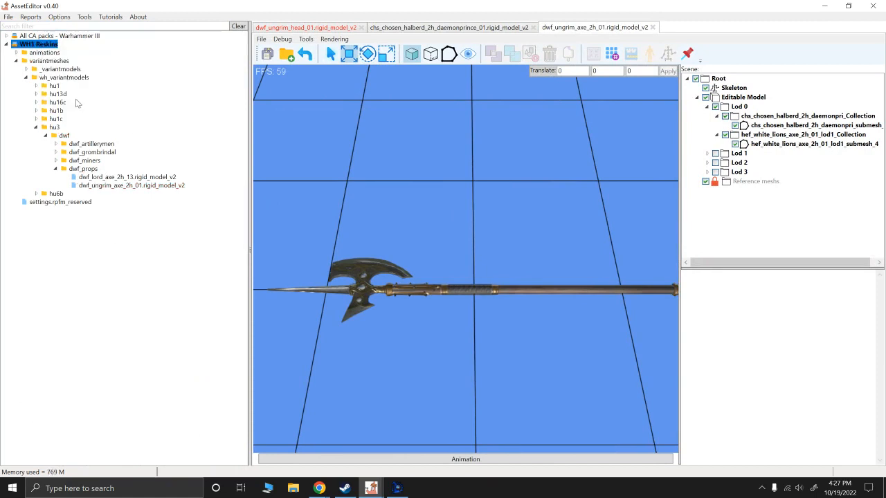
In the dwf_ungrim_head_01 model, remove the old chosen halberd and white lions axe meshes from Lod 0.
{"action": "left_click", "coordinate": [324, 29]}
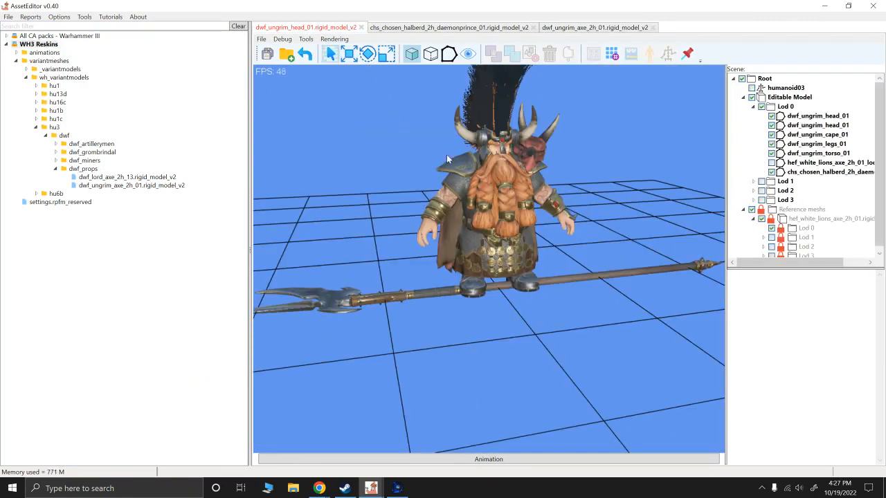
{"action": "right_click", "coordinate": [809, 172]}
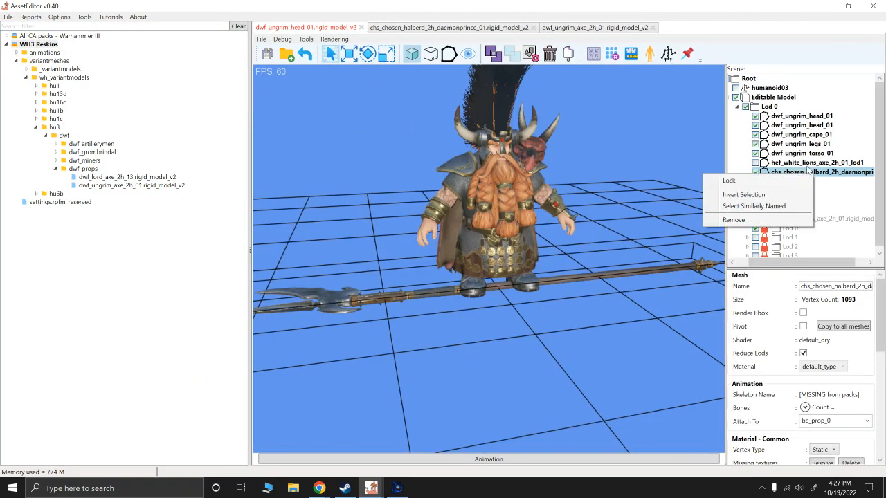
{"action": "left_click", "coordinate": [734, 220]}
{"action": "left_click", "coordinate": [796, 163]}
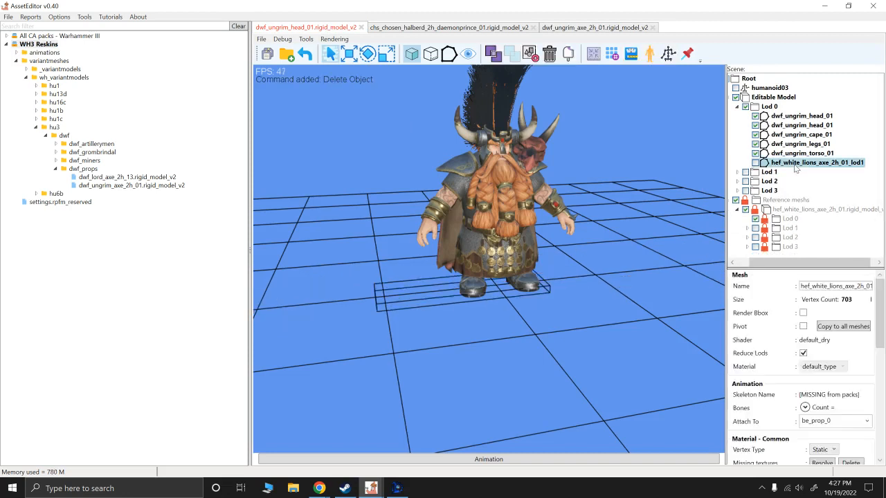
{"action": "key", "text": "Delete"}
Import dwf_ungrim_axe_2h_01.rigid_model_v2 from dwf_props as a reference mesh in the dwarf model and make it editable.
{"action": "left_click", "coordinate": [103, 187]}
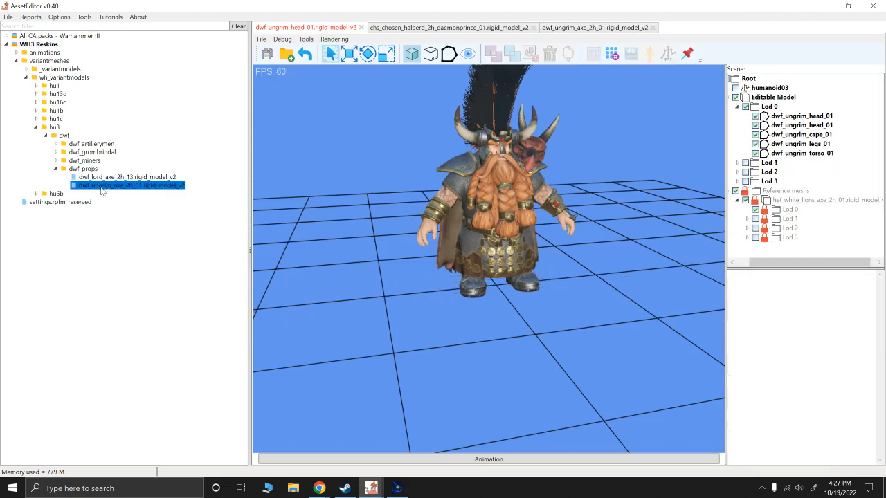
{"action": "key", "text": "alt"}
{"action": "left_click", "coordinate": [813, 248]}
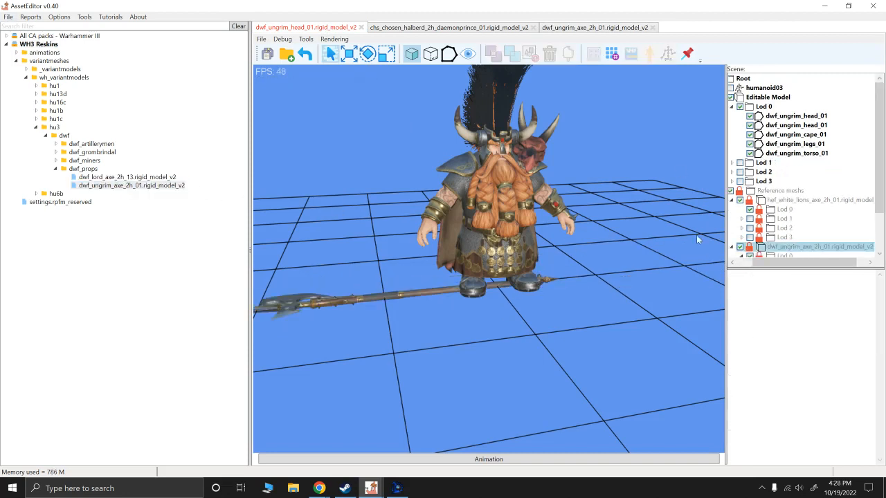
{"action": "left_click_drag", "start_coordinate": [697, 234], "coordinate": [632, 229], "text": "alt"}
{"action": "right_click", "coordinate": [814, 247]}
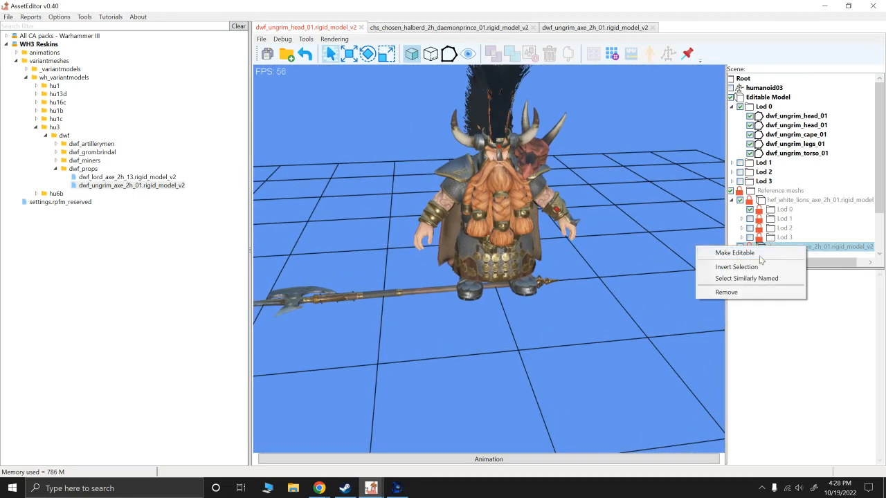
{"action": "left_click", "coordinate": [775, 252]}
Attach both the chosen halberd shaft and the white lions axe head to be_prop_0.
{"action": "left_click", "coordinate": [787, 165]}
{"action": "left_click", "coordinate": [787, 173], "text": "ctrl"}
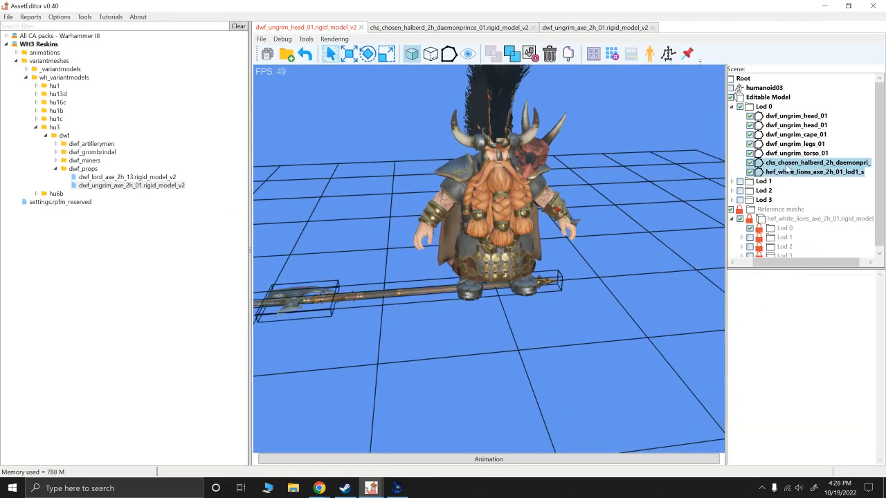
{"action": "left_click", "coordinate": [786, 166]}
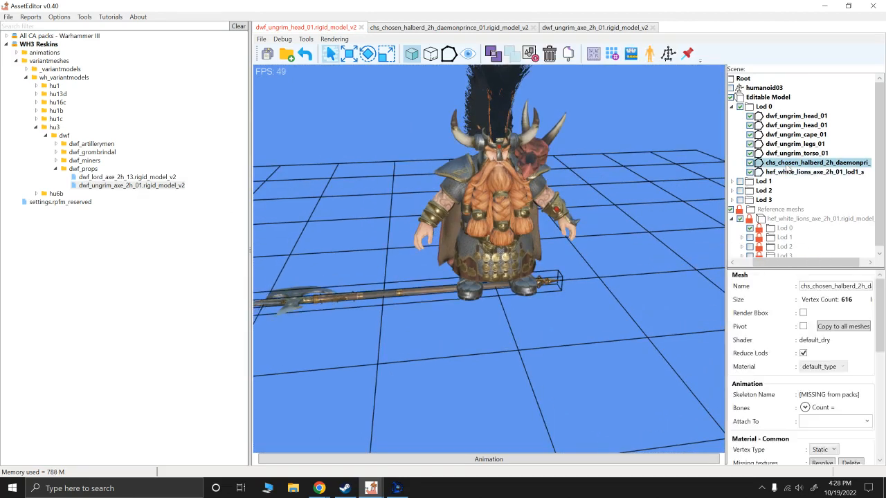
{"action": "left_click", "coordinate": [866, 421]}
{"action": "left_click", "coordinate": [820, 275]}
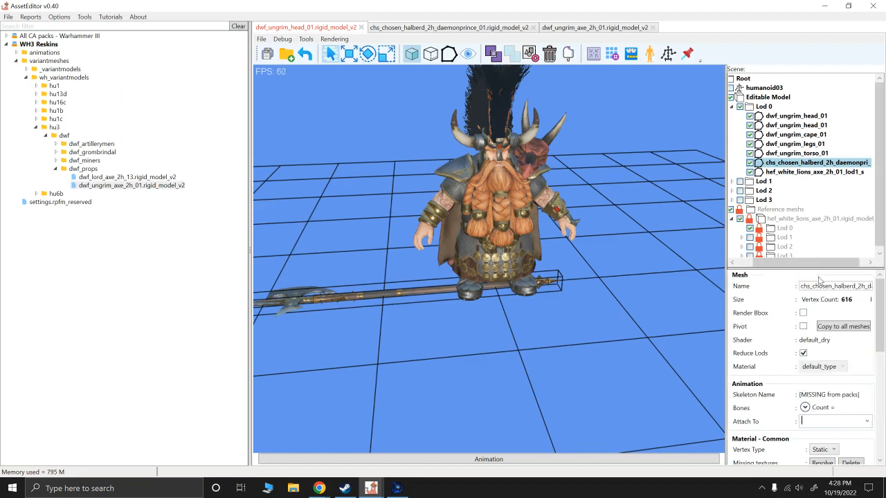
{"action": "left_click", "coordinate": [805, 173]}
{"action": "left_click", "coordinate": [867, 421]}
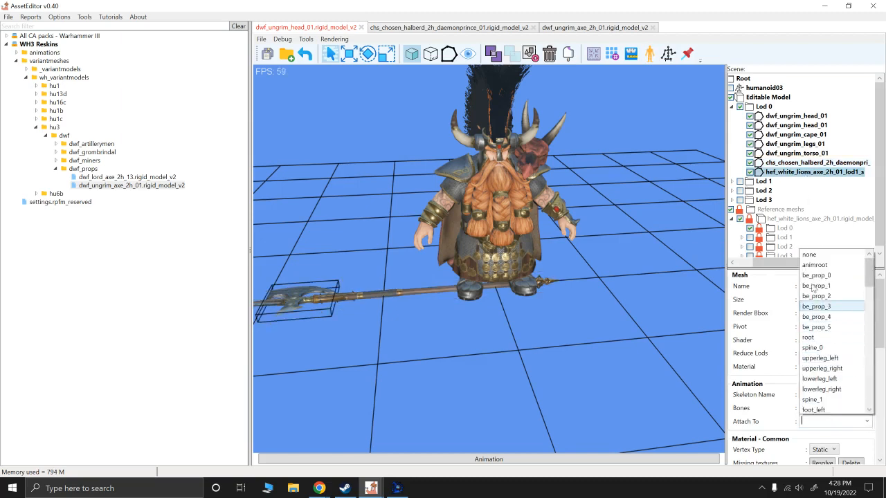
{"action": "left_click", "coordinate": [820, 277]}
{"action": "left_click", "coordinate": [571, 298]}
Play and pause the hu3_2h_stand_idle_01 animation to examine where the dwarf's hands grip the weapon.
{"action": "left_click", "coordinate": [524, 459]}
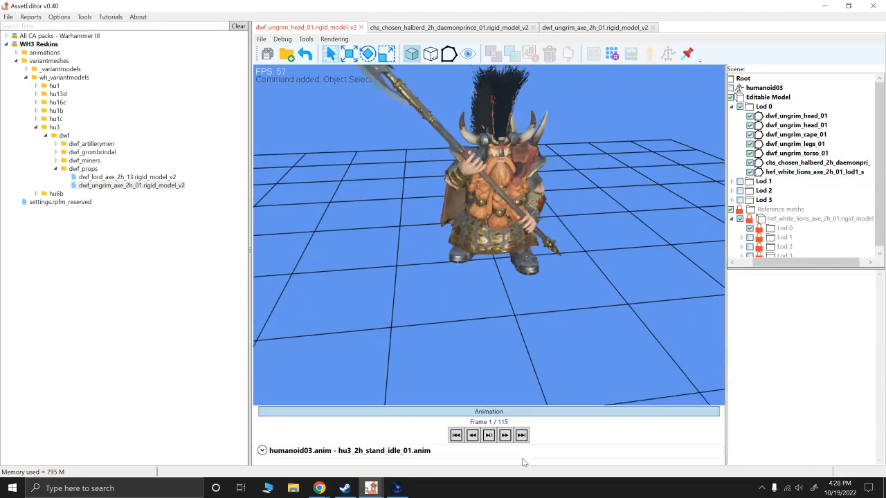
{"action": "left_click_drag", "start_coordinate": [541, 357], "coordinate": [399, 220], "text": "alt"}
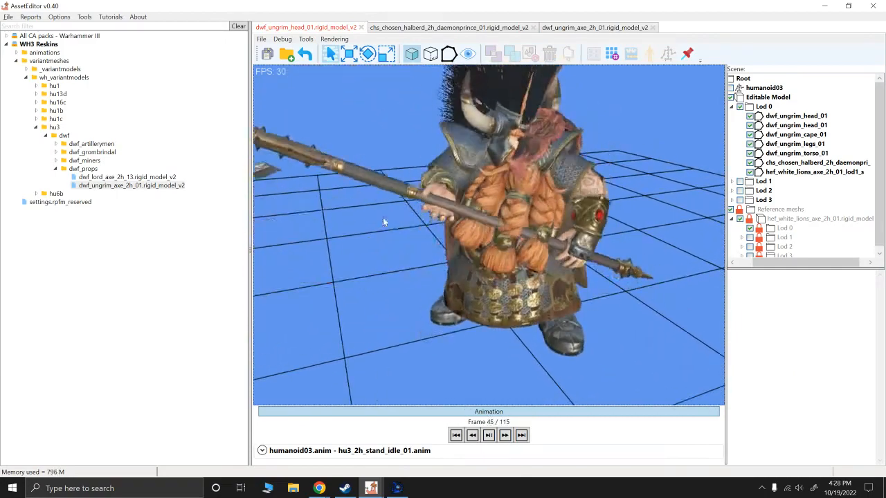
{"action": "left_click", "coordinate": [492, 438]}
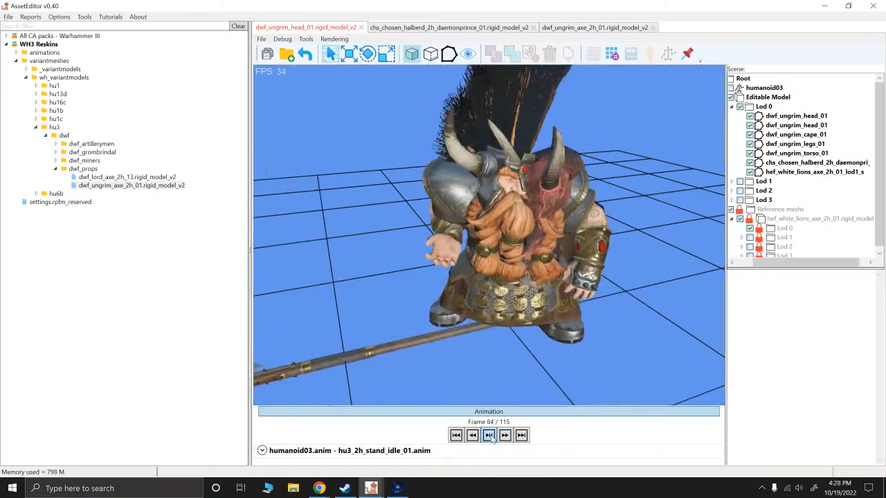
{"action": "left_click_drag", "start_coordinate": [382, 268], "coordinate": [379, 267], "text": "alt"}
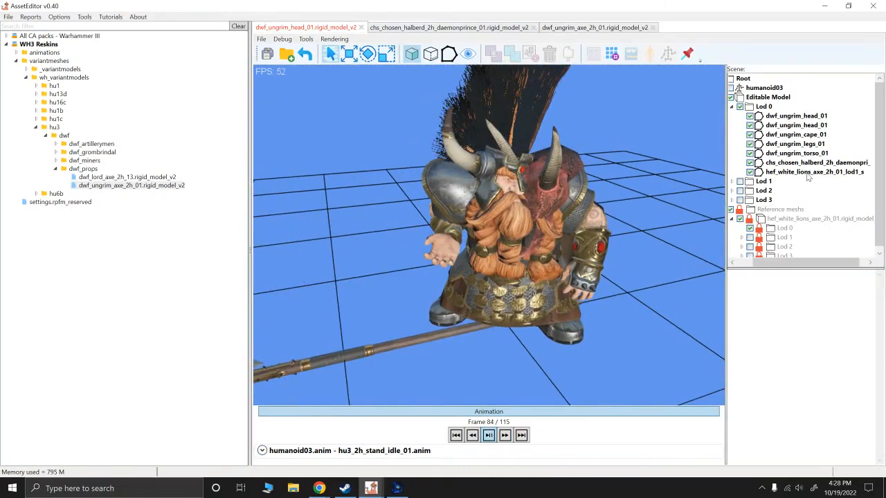
{"action": "left_click", "coordinate": [789, 163]}
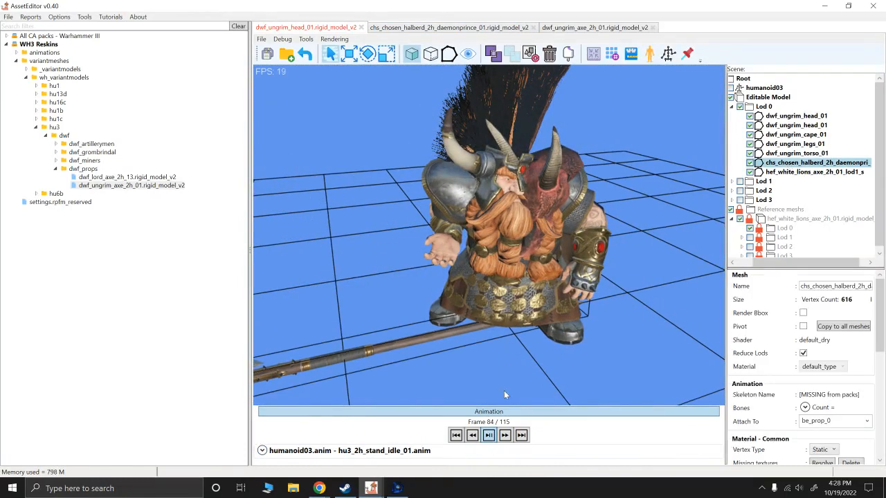
{"action": "left_click", "coordinate": [489, 435]}
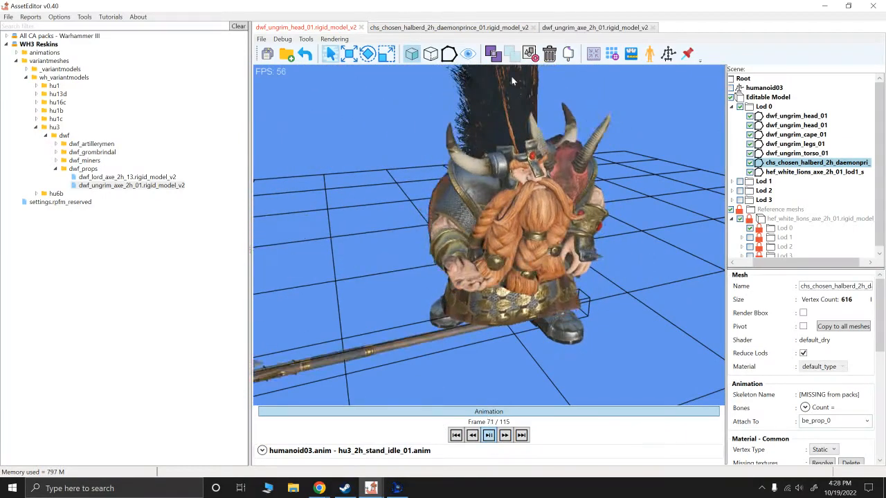
In the dwf_ungrim_axe_2h_01 model, select the shaft and axe head together and shift them along X toward the butt end.
{"action": "left_click", "coordinate": [578, 29]}
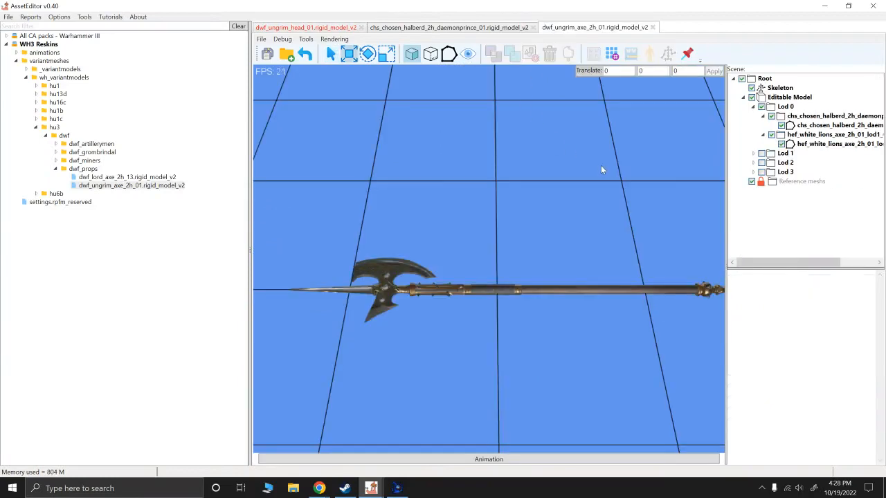
{"action": "right_click_drag", "start_coordinate": [649, 244], "coordinate": [569, 223], "text": "alt"}
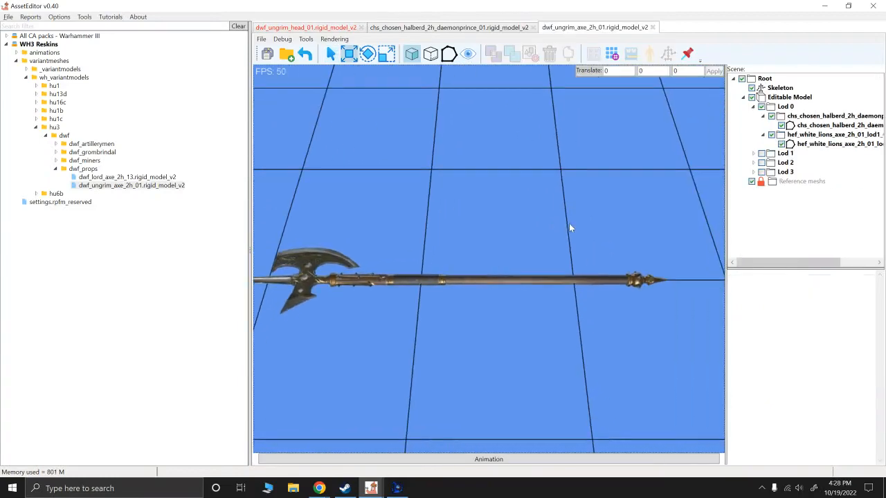
{"action": "scroll", "coordinate": [569, 223], "scroll_direction": "down", "scroll_amount": 2}
{"action": "left_click_drag", "start_coordinate": [652, 348], "coordinate": [267, 211]}
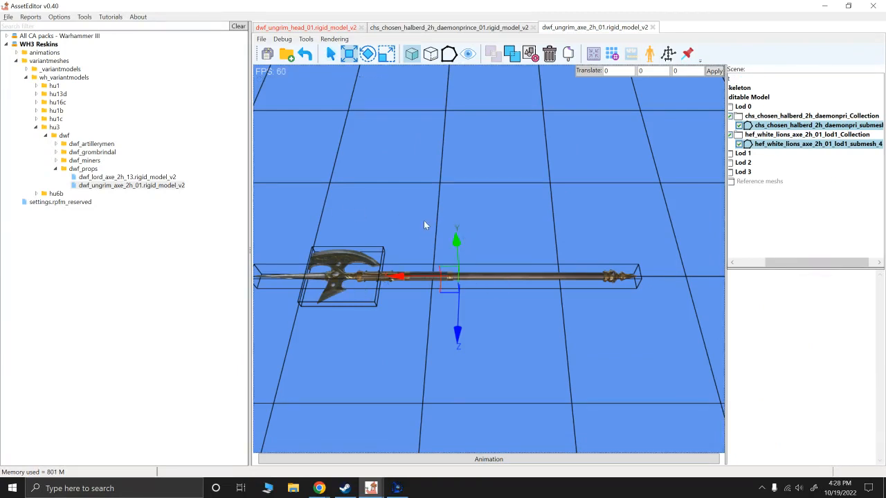
{"action": "left_click_drag", "start_coordinate": [423, 220], "coordinate": [444, 191], "text": "alt"}
{"action": "scroll", "coordinate": [444, 191], "scroll_direction": "up", "scroll_amount": 2}
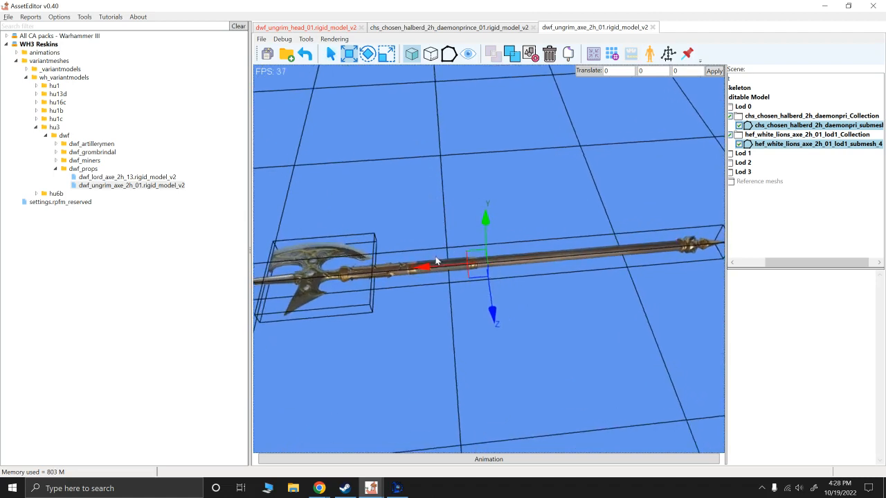
{"action": "left_click_drag", "start_coordinate": [425, 269], "coordinate": [487, 268]}
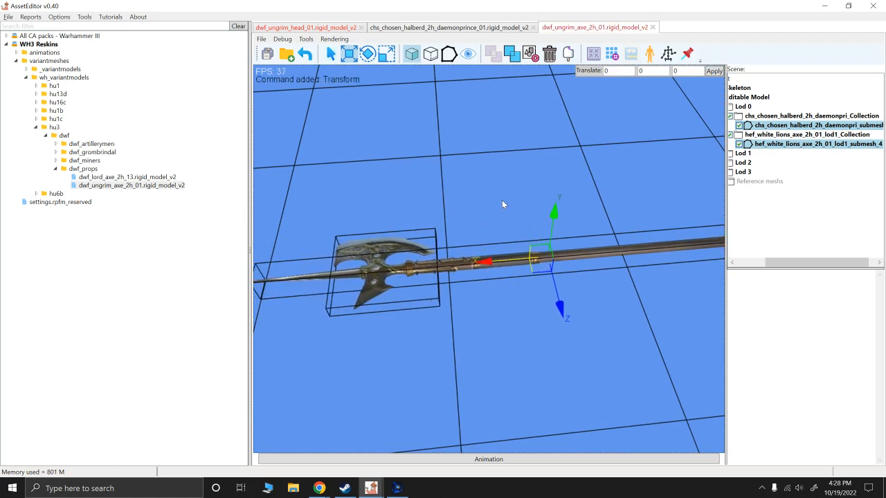
{"action": "left_click_drag", "start_coordinate": [555, 186], "coordinate": [506, 184], "text": "alt"}
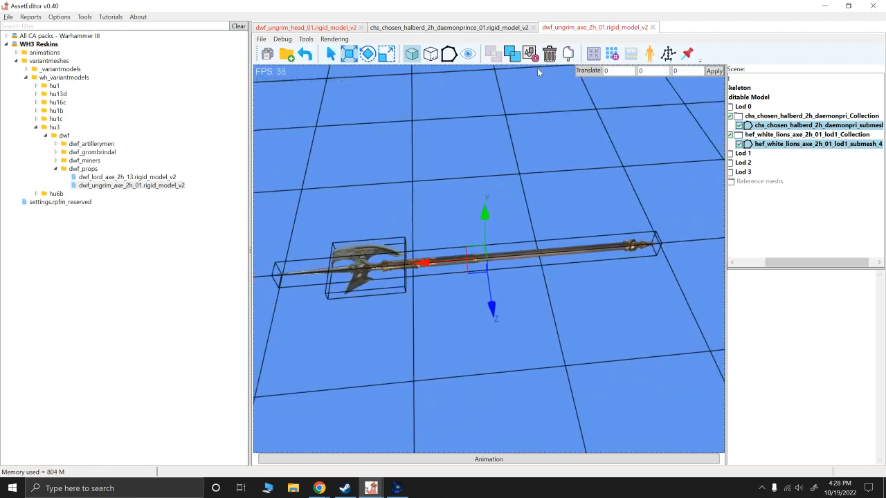
Regenerate the shifted axe's LODs and save the changes to both the existing model file and the WH3 Reskins pack.
{"action": "left_click", "coordinate": [614, 57]}
{"action": "left_click", "coordinate": [268, 55]}
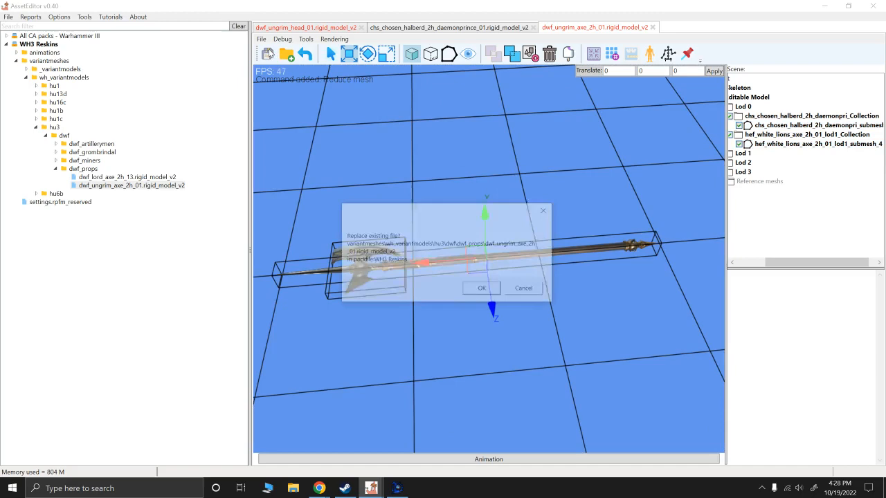
{"action": "left_click", "coordinate": [485, 292]}
{"action": "right_click", "coordinate": [45, 45]}
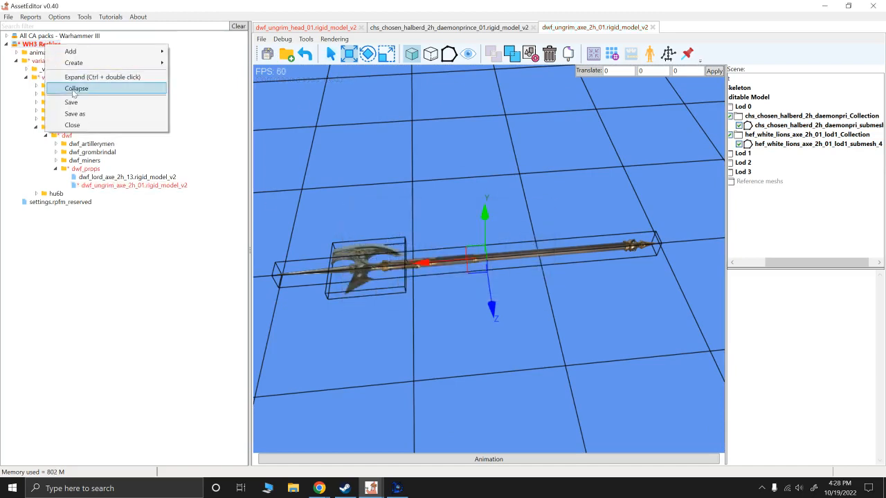
{"action": "left_click", "coordinate": [72, 102]}
Return to the dwf_ungrim_head_01 model and remove the outdated imported halberd shaft and axe head meshes from Lod 0.
{"action": "left_click", "coordinate": [329, 28]}
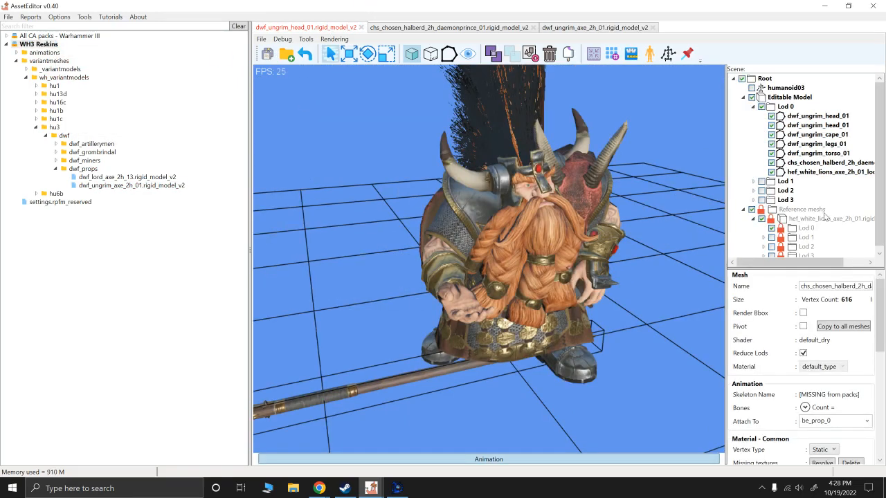
{"action": "right_click", "coordinate": [815, 166]}
{"action": "left_click", "coordinate": [733, 209]}
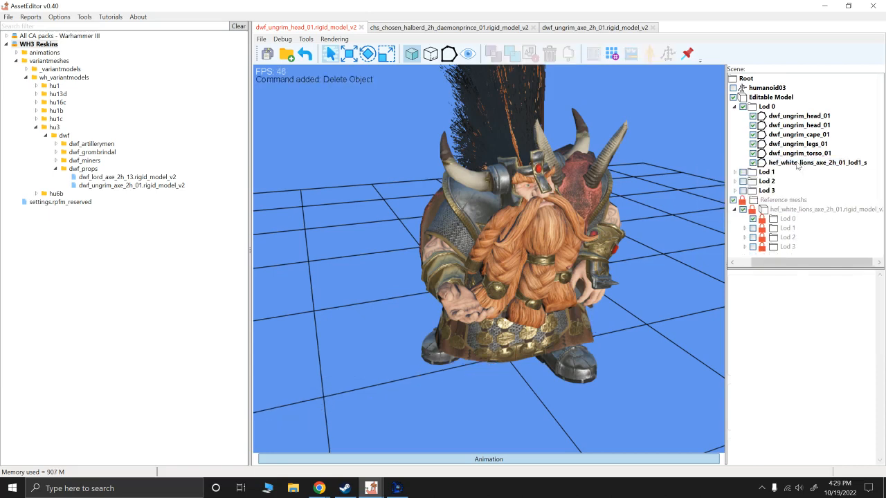
{"action": "right_click", "coordinate": [762, 164]}
{"action": "left_click", "coordinate": [754, 209]}
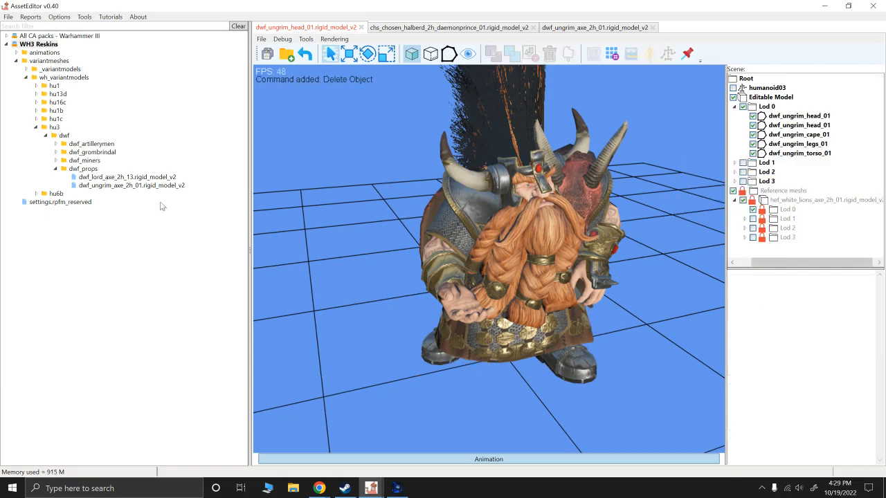
Import dwf_ungrim_axe_2h_01.rigid_model_v2 into the dwf_ungrim_head_01 scene as a reference and make its meshes editable.
{"action": "double_click", "coordinate": [93, 186]}
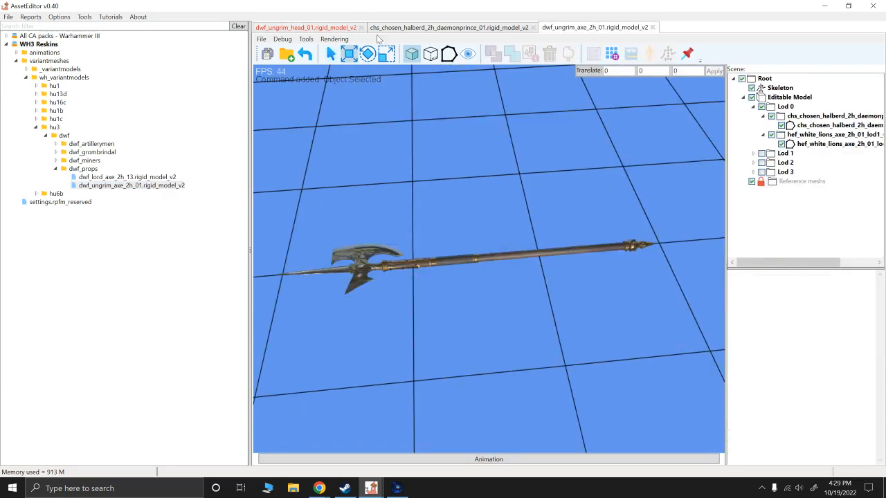
{"action": "left_click", "coordinate": [308, 28]}
{"action": "left_click_drag", "start_coordinate": [127, 183], "coordinate": [374, 204]}
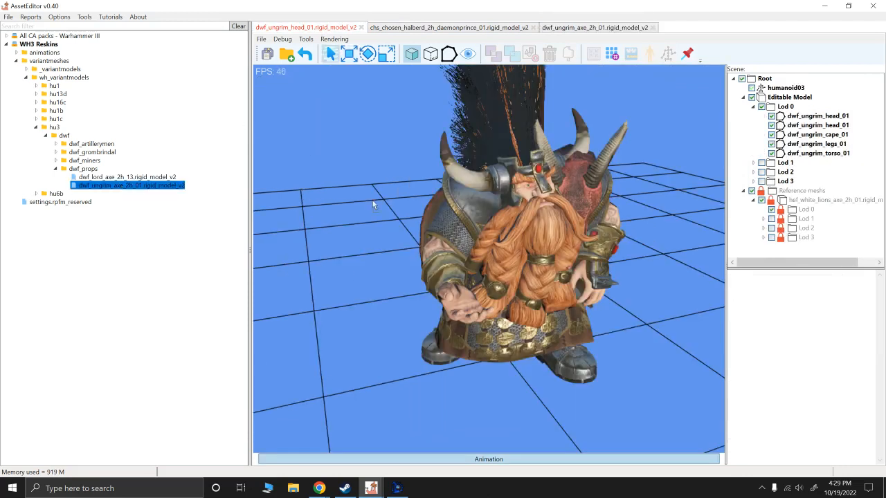
{"action": "scroll", "coordinate": [825, 242], "scroll_direction": "down", "scroll_amount": 2}
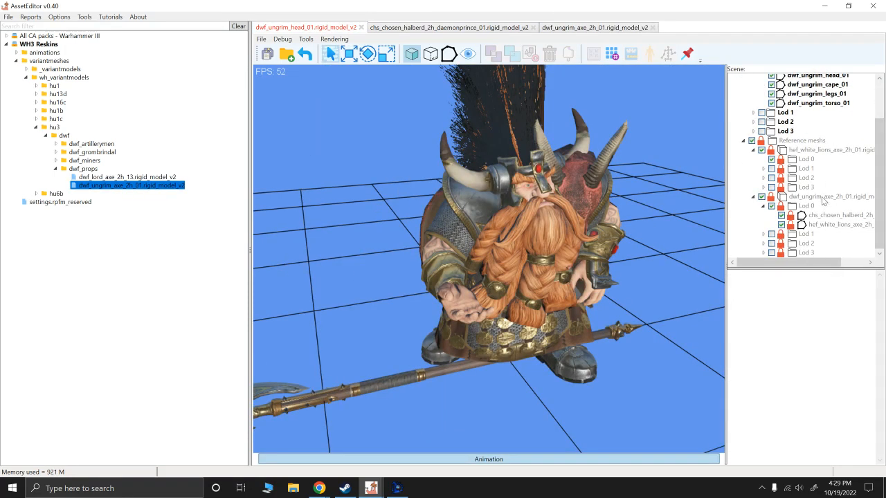
{"action": "right_click", "coordinate": [823, 201]}
{"action": "left_click", "coordinate": [740, 202]}
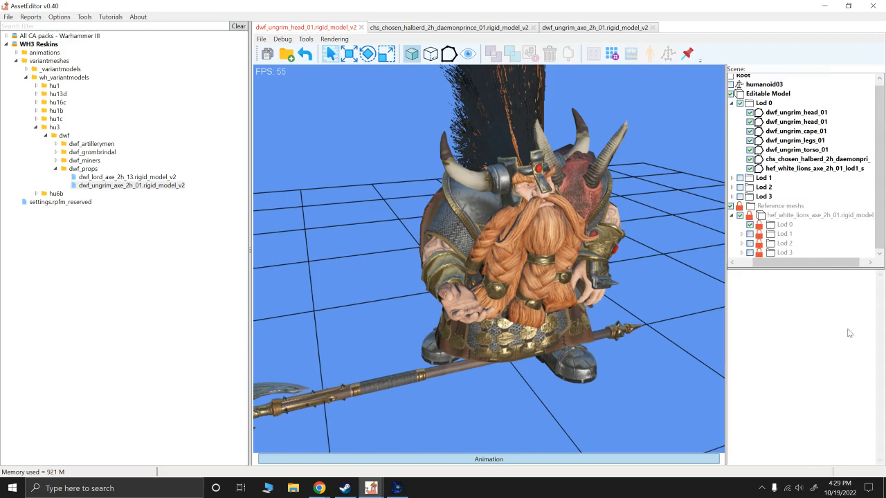
Attach both the imported halberd shaft mesh and the white lions axe head mesh to the be_prop_0 bone.
{"action": "left_click", "coordinate": [870, 424]}
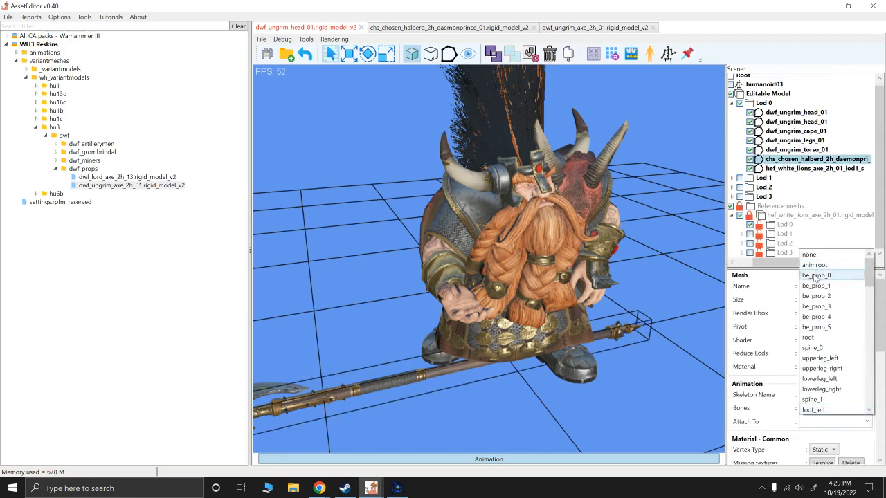
{"action": "left_click", "coordinate": [819, 274]}
{"action": "left_click", "coordinate": [819, 169]}
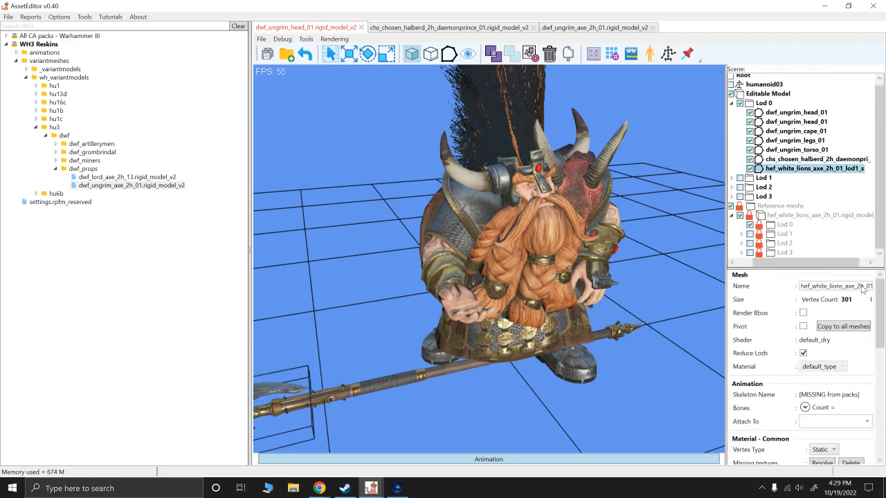
{"action": "left_click", "coordinate": [870, 424]}
{"action": "left_click", "coordinate": [820, 276]}
Play the hu3_2h_stand_idle_01 animation and examine from several angles how the dwarf's hands grip the repositioned axe.
{"action": "left_click_drag", "start_coordinate": [643, 333], "coordinate": [609, 359], "text": "alt"}
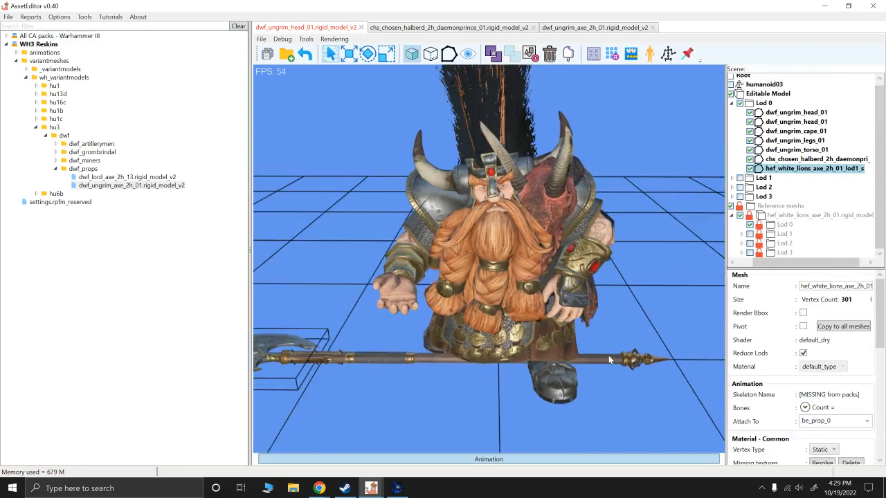
{"action": "left_click", "coordinate": [520, 459]}
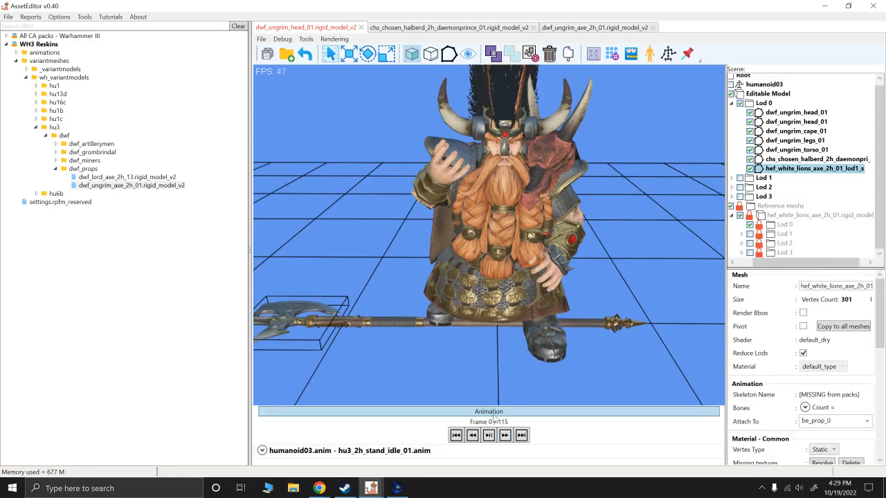
{"action": "left_click", "coordinate": [489, 434]}
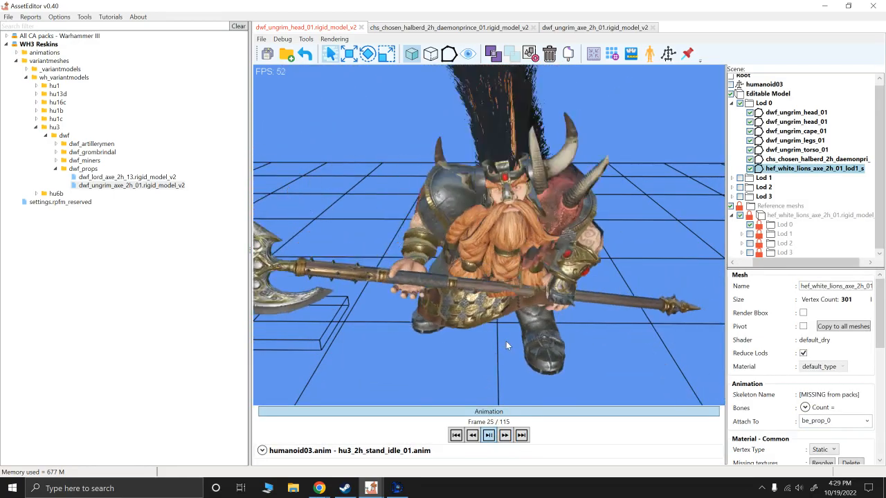
{"action": "left_click_drag", "start_coordinate": [414, 261], "coordinate": [456, 256], "text": "alt"}
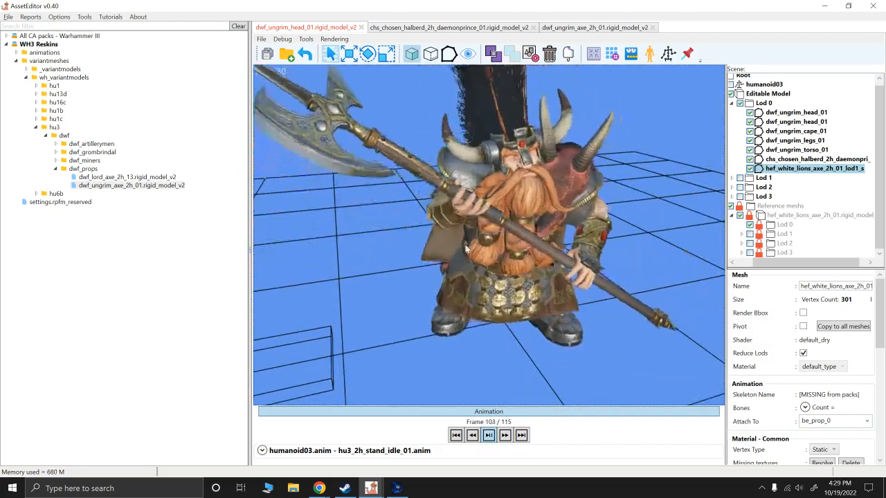
{"action": "scroll", "coordinate": [419, 245], "scroll_direction": "down", "scroll_amount": 3}
{"action": "mouse_move", "coordinate": [578, 253]}
{"action": "left_mouse_down", "text": "alt"}
{"action": "mouse_move", "coordinate": [532, 262]}
{"action": "mouse_move", "coordinate": [566, 264]}
{"action": "left_mouse_up", "text": "alt"}
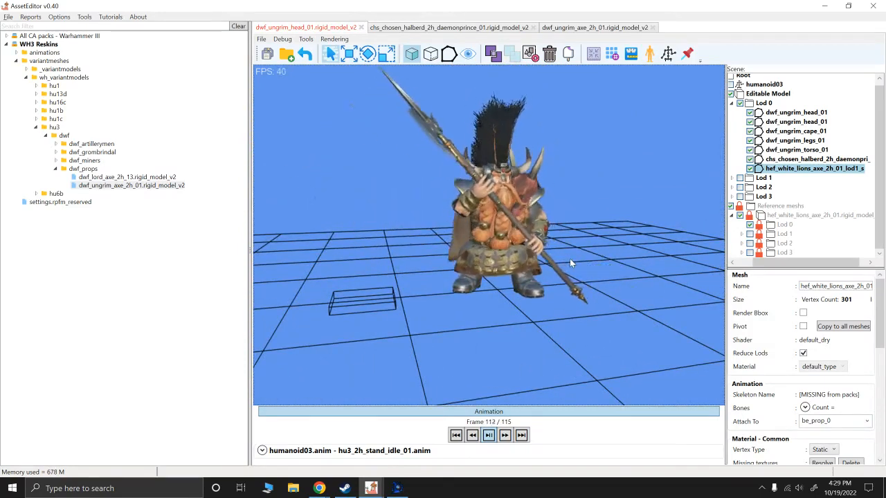
{"action": "scroll", "coordinate": [569, 258], "scroll_direction": "up", "scroll_amount": 2}
{"action": "mouse_move", "coordinate": [576, 259]}
{"action": "left_mouse_down", "text": "alt"}
{"action": "mouse_move", "coordinate": [482, 253]}
{"action": "mouse_move", "coordinate": [488, 242]}
{"action": "mouse_move", "coordinate": [501, 242]}
{"action": "mouse_move", "coordinate": [583, 270]}
{"action": "left_mouse_up", "text": "alt"}
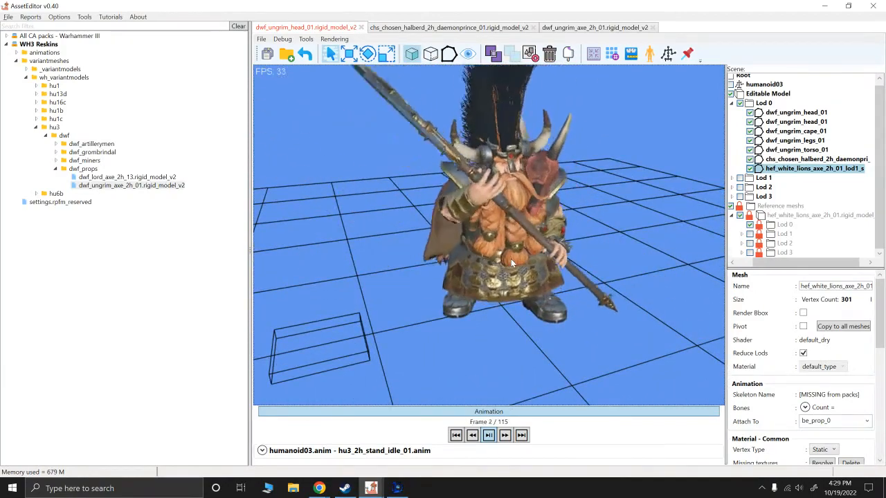
{"action": "mouse_move", "coordinate": [481, 253]}
{"action": "left_mouse_down", "text": "alt"}
{"action": "mouse_move", "coordinate": [462, 258]}
{"action": "mouse_move", "coordinate": [512, 246]}
{"action": "mouse_move", "coordinate": [495, 234]}
{"action": "mouse_move", "coordinate": [532, 239]}
{"action": "mouse_move", "coordinate": [496, 252]}
{"action": "left_mouse_up", "text": "alt"}
{"action": "scroll", "coordinate": [475, 253], "scroll_direction": "up", "scroll_amount": 2}
{"action": "scroll", "coordinate": [513, 251], "scroll_direction": "down", "scroll_amount": 3}
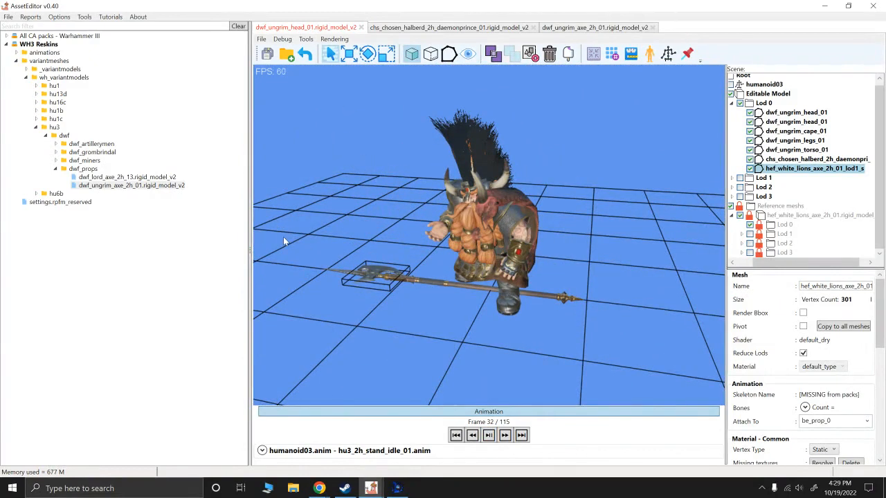
Switch to RPFM and open campaign_variants.pack as the source for adding files to unknown.pack.
{"action": "left_click", "coordinate": [397, 488]}
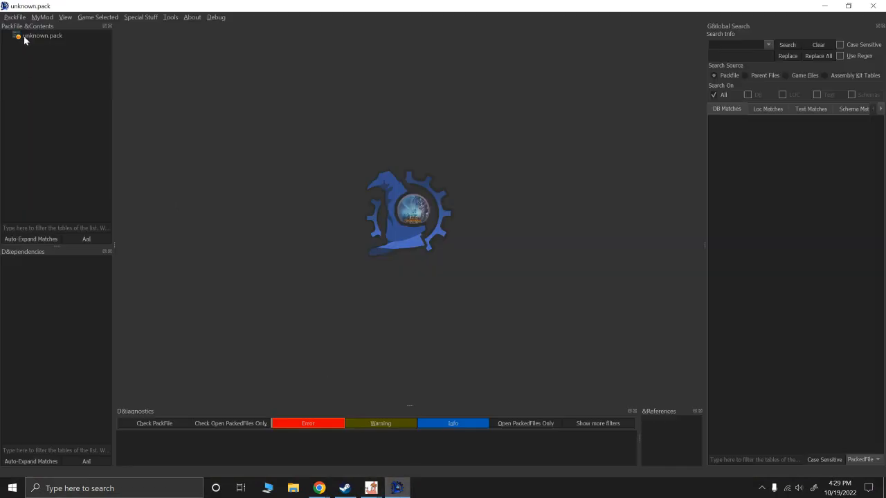
{"action": "left_click", "coordinate": [14, 17]}
{"action": "key", "text": "Escape"}
{"action": "right_click", "coordinate": [22, 35]}
{"action": "mouse_move", "coordinate": [32, 41]}
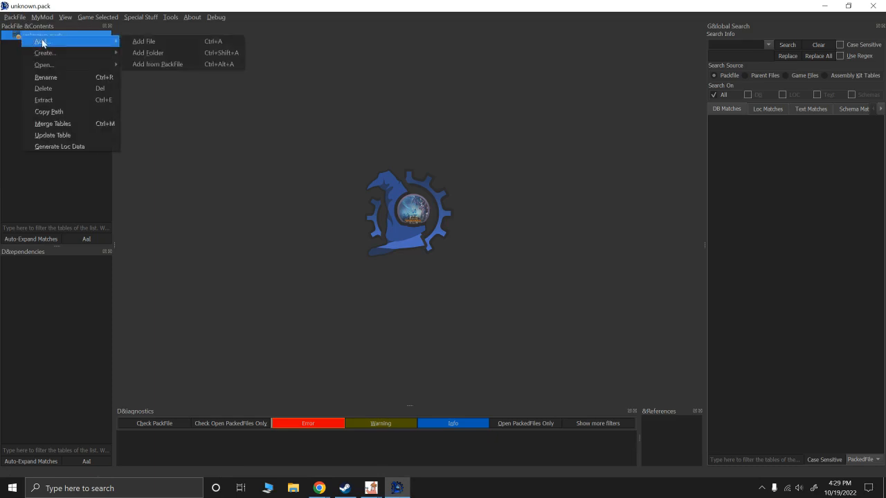
{"action": "left_click", "coordinate": [158, 63]}
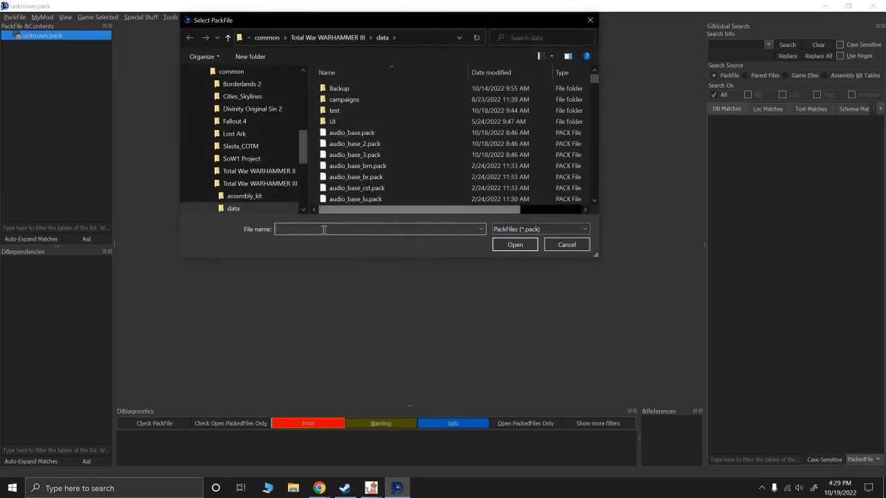
{"action": "type", "text": "camp"}
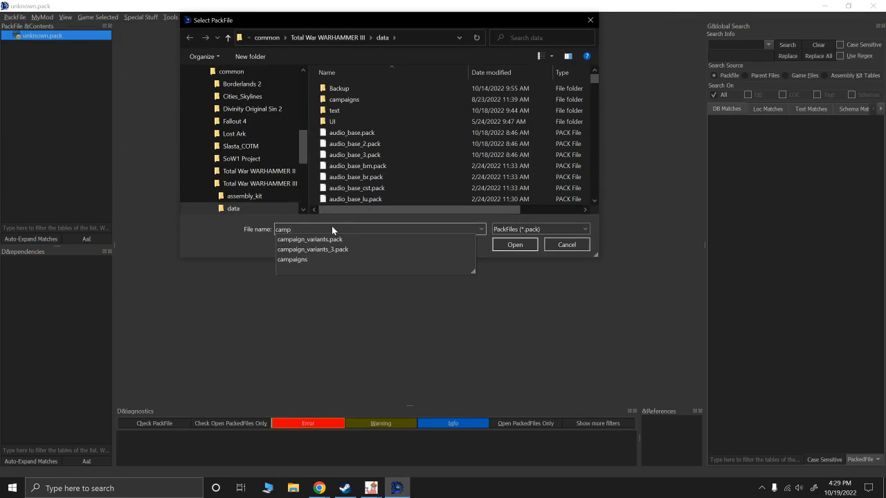
{"action": "left_click", "coordinate": [318, 240]}
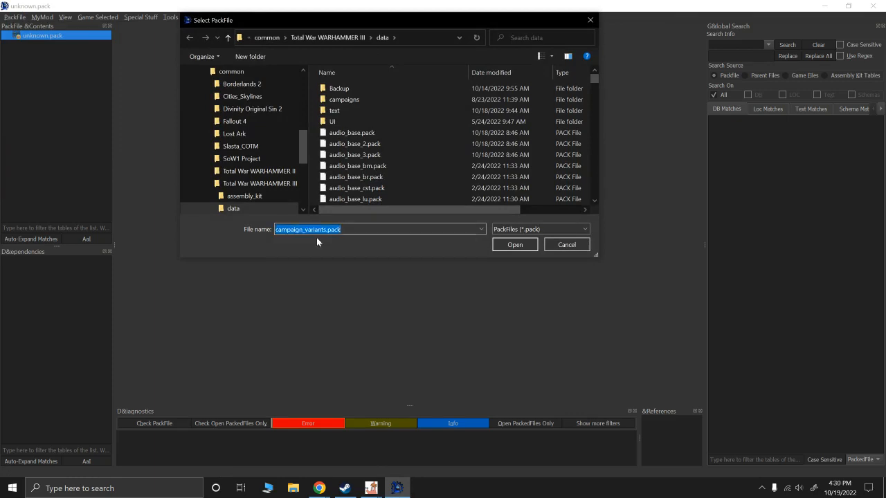
{"action": "left_click", "coordinate": [512, 245]}
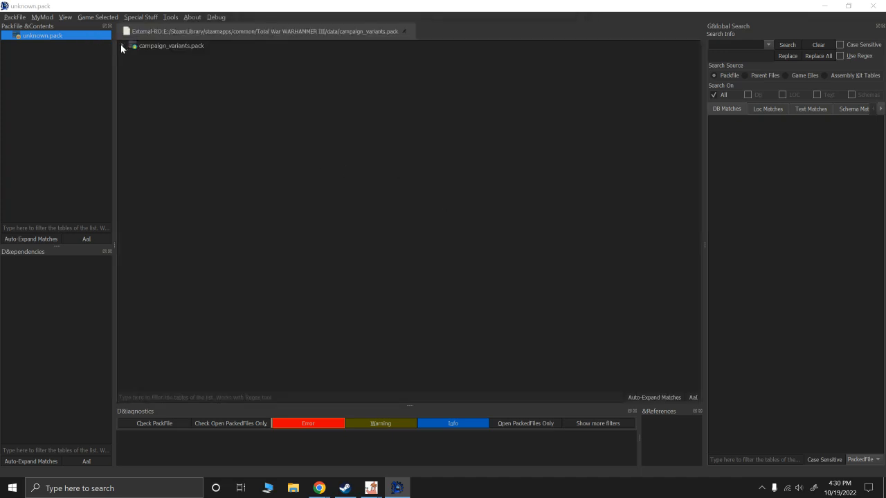
Filter campaign_variants.pack by "ungr" and add dwf_ch_ungrim.variantmeshdefinition from variantmeshdefinitions to unknown.pack.
{"action": "left_click", "coordinate": [124, 46]}
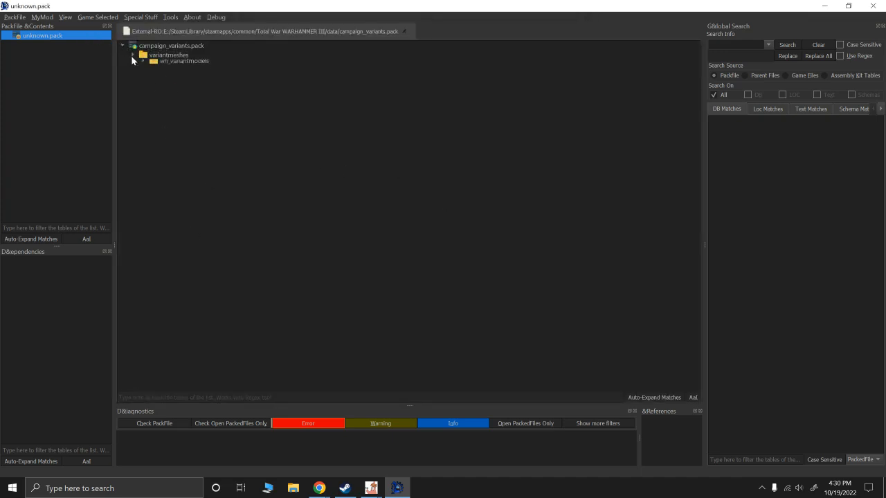
{"action": "left_click", "coordinate": [206, 392]}
{"action": "type", "text": "gungr"}
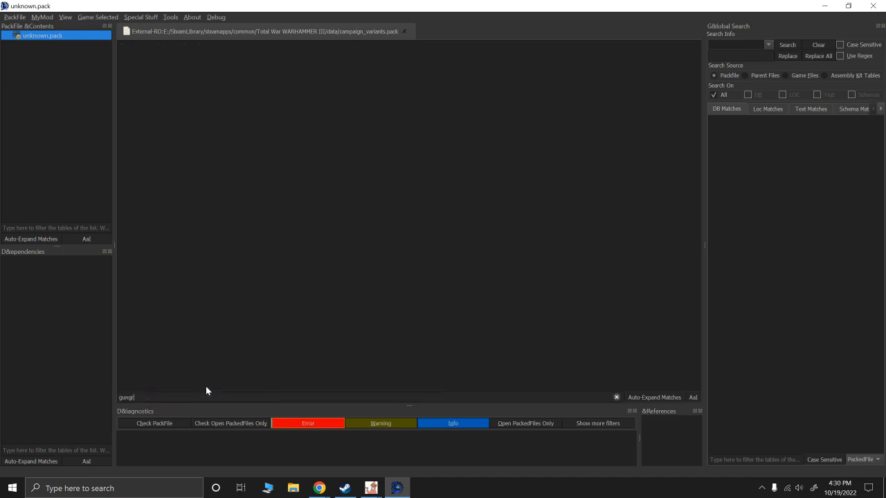
{"action": "type", "text": "im"}
{"action": "key", "text": "ctrl+BackSpace"}
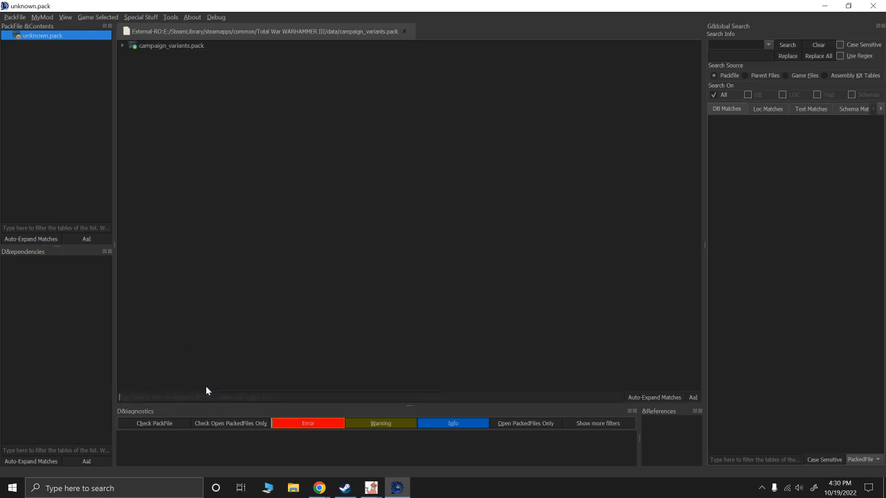
{"action": "type", "text": "ungr"}
{"action": "left_click", "coordinate": [123, 45]}
{"action": "left_click", "coordinate": [133, 55]}
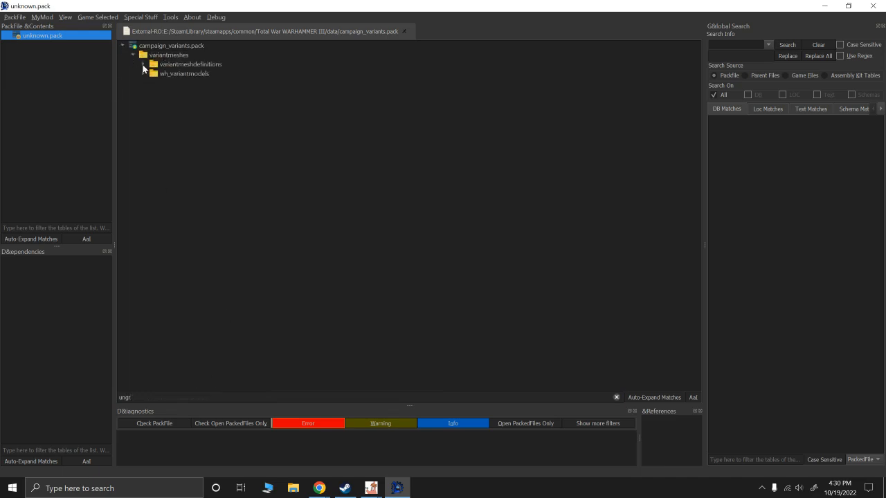
{"action": "left_click", "coordinate": [143, 65]}
{"action": "left_click_drag", "start_coordinate": [182, 74], "coordinate": [107, 64]}
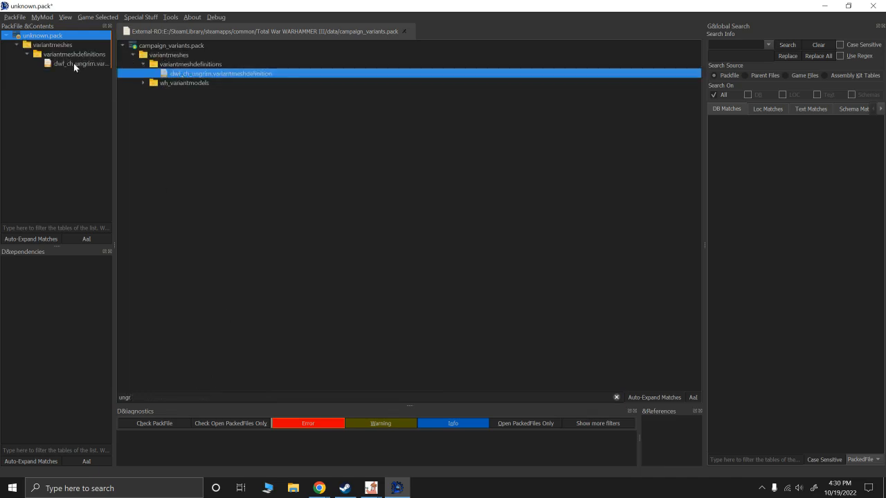
Open dwf_ch_ungrim.variantmeshdefinition and examine the weapon_1 slot's model path, widening the pack contents area.
{"action": "left_click", "coordinate": [73, 63]}
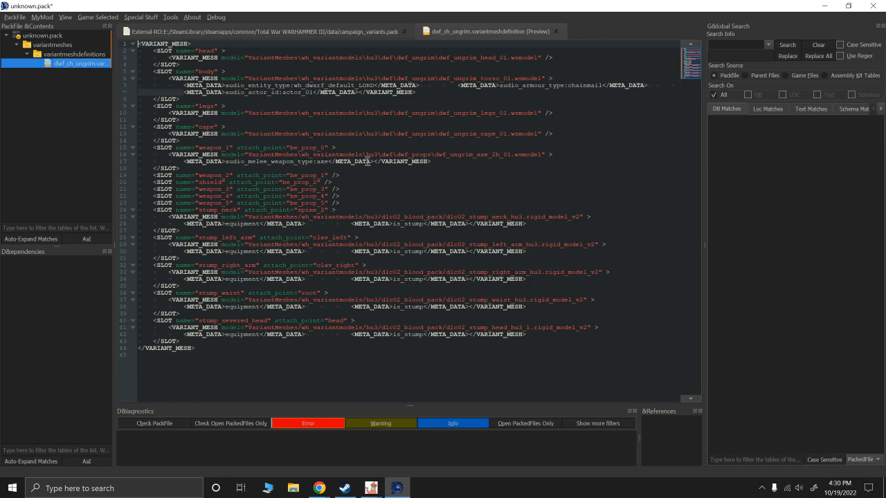
{"action": "left_click", "coordinate": [519, 156]}
{"action": "left_click_drag", "start_coordinate": [112, 72], "coordinate": [133, 72]}
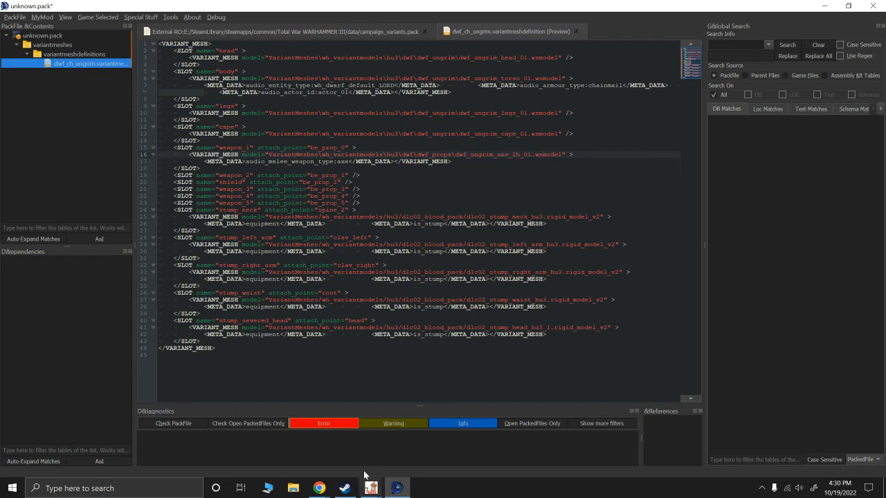
Return to AssetEditor and rename the Ungrim axe file in dwf_props to dwf_ungrim_axe_2h_02.rigid_model_v2.
{"action": "left_click", "coordinate": [401, 446]}
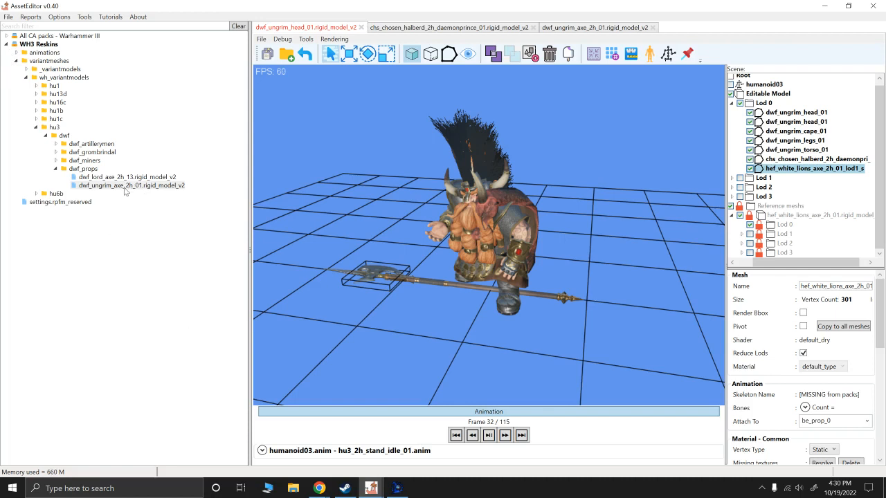
{"action": "left_click", "coordinate": [125, 188]}
{"action": "right_click", "coordinate": [126, 188]}
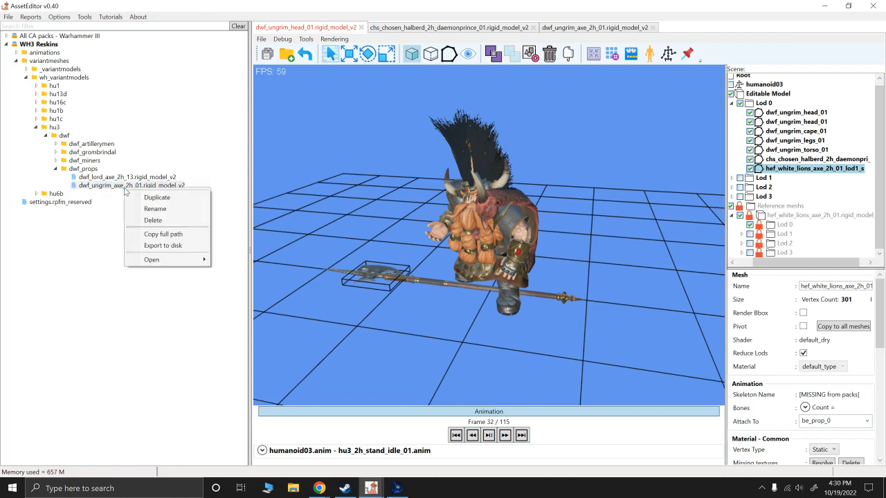
{"action": "left_click", "coordinate": [155, 209]}
{"action": "left_click", "coordinate": [429, 238]}
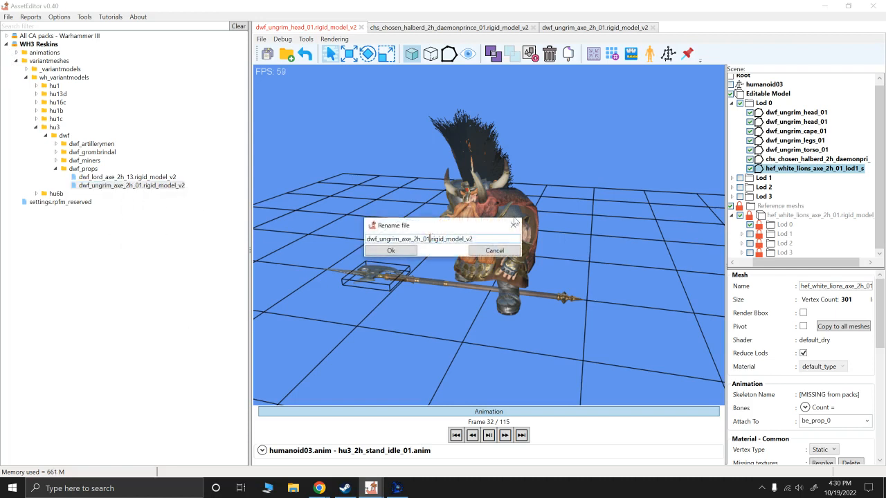
{"action": "key", "text": "BackSpace"}
{"action": "type", "text": "2"}
{"action": "left_click", "coordinate": [401, 251]}
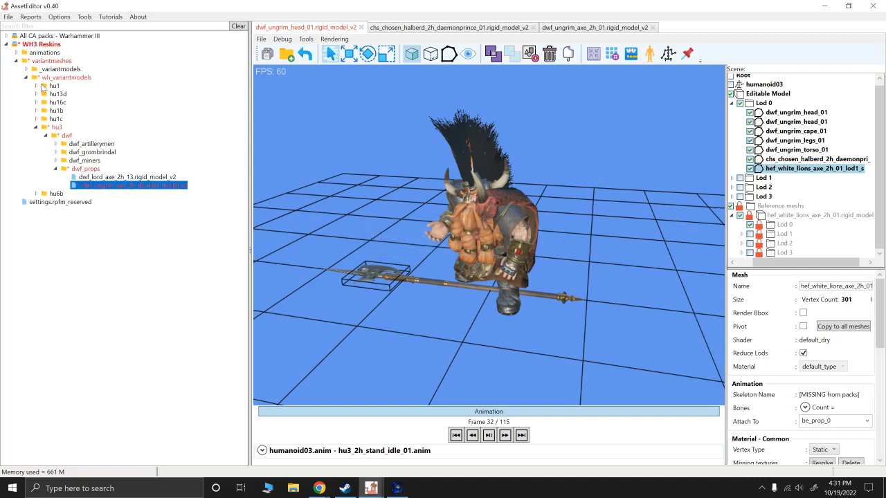
Save the WH3 Reskins pack and close the open chs_chosen_halberd_2h_daemonprince_01 and dwf_ungrim_axe_2h_01 models.
{"action": "left_click", "coordinate": [29, 45]}
{"action": "right_click", "coordinate": [29, 45]}
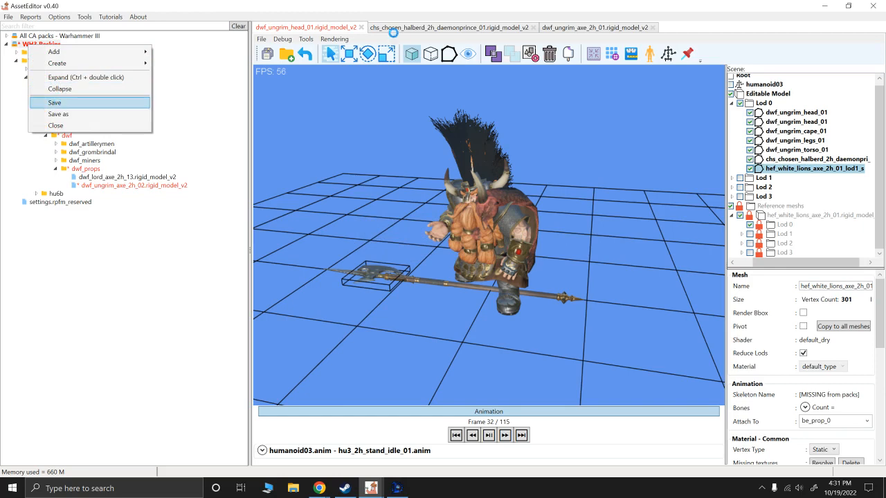
{"action": "left_click", "coordinate": [57, 104]}
{"action": "left_click", "coordinate": [531, 27]}
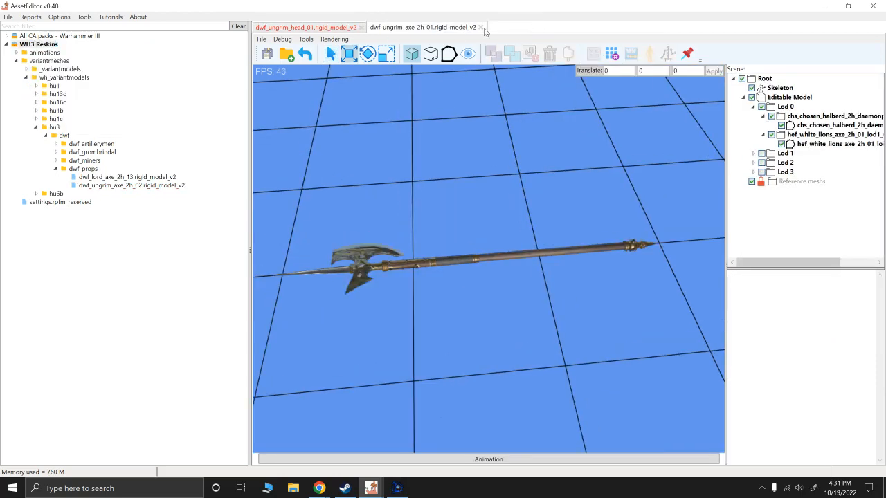
{"action": "left_click", "coordinate": [481, 28]}
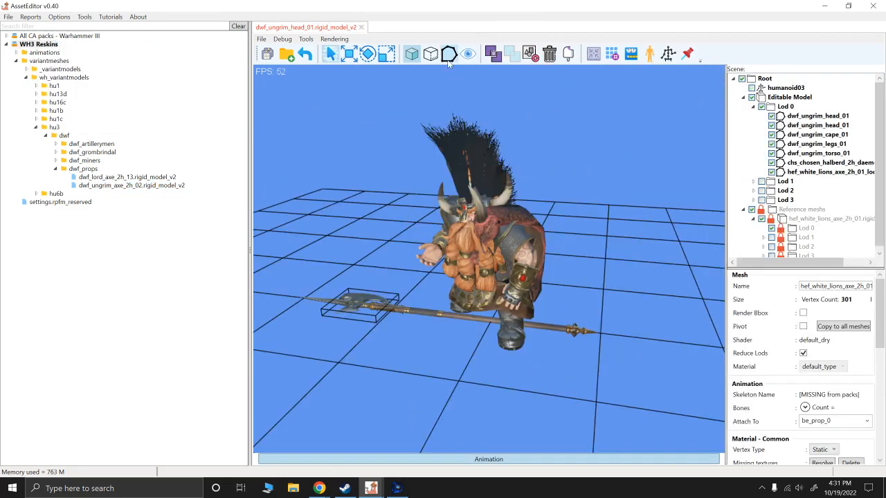
Select the renamed Ungrim axe, switch to RPFM, and start adding files to unknown.pack from another pack.
{"action": "left_click", "coordinate": [108, 186]}
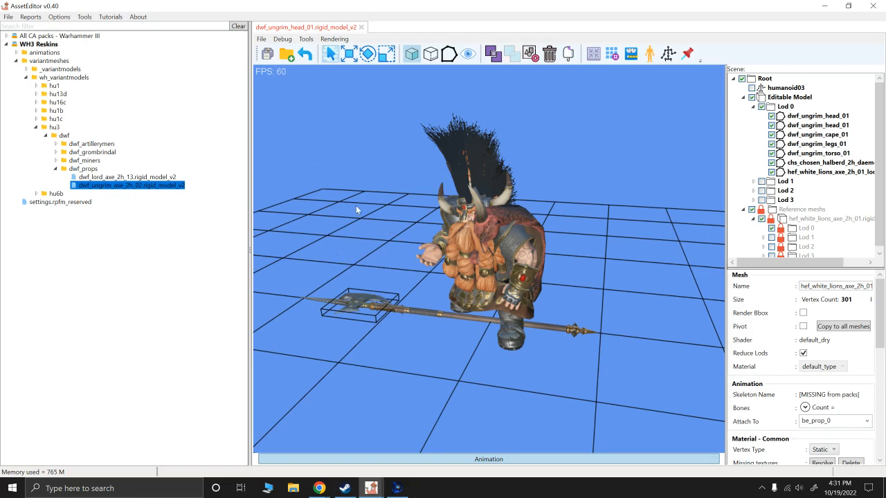
{"action": "left_click", "coordinate": [396, 488]}
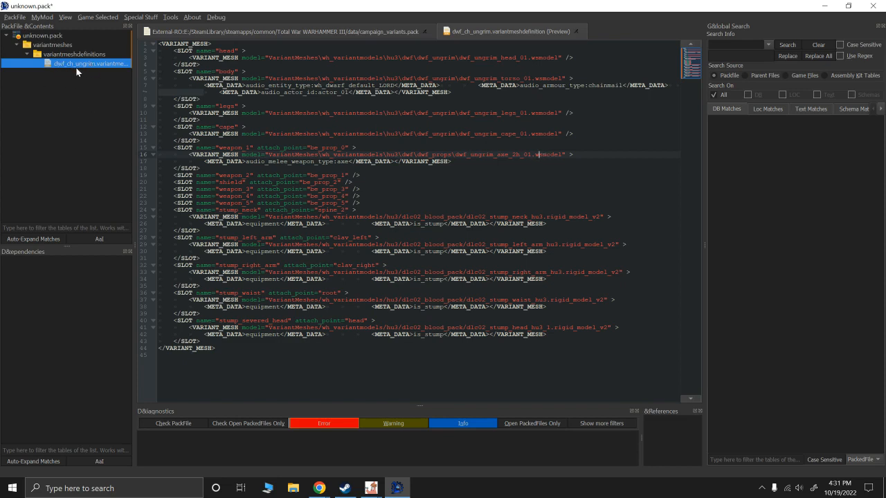
{"action": "right_click", "coordinate": [60, 40]}
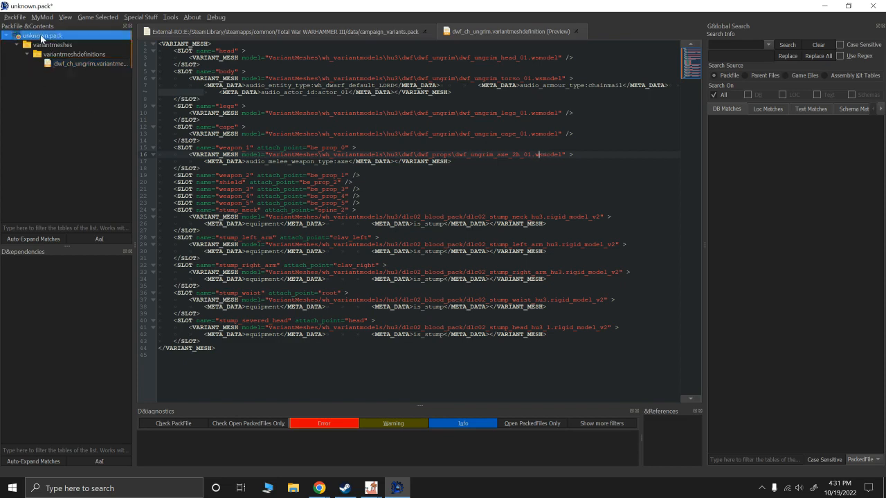
{"action": "mouse_move", "coordinate": [59, 40]}
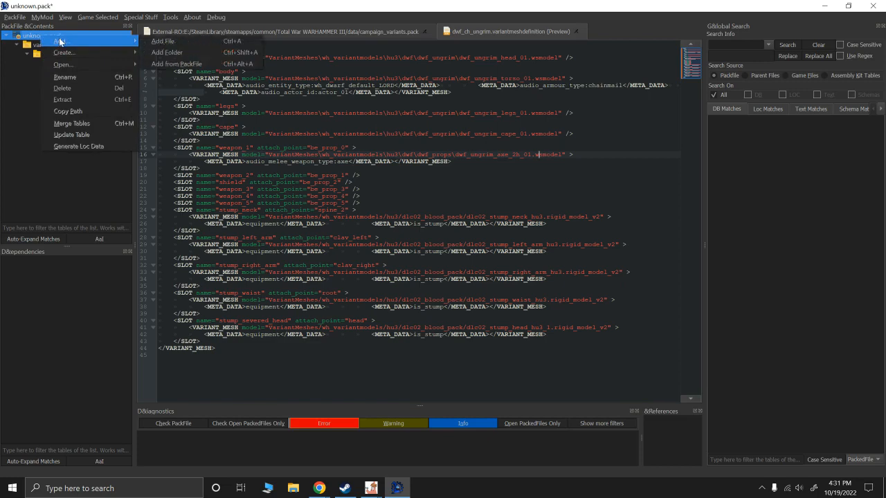
{"action": "left_click", "coordinate": [173, 64]}
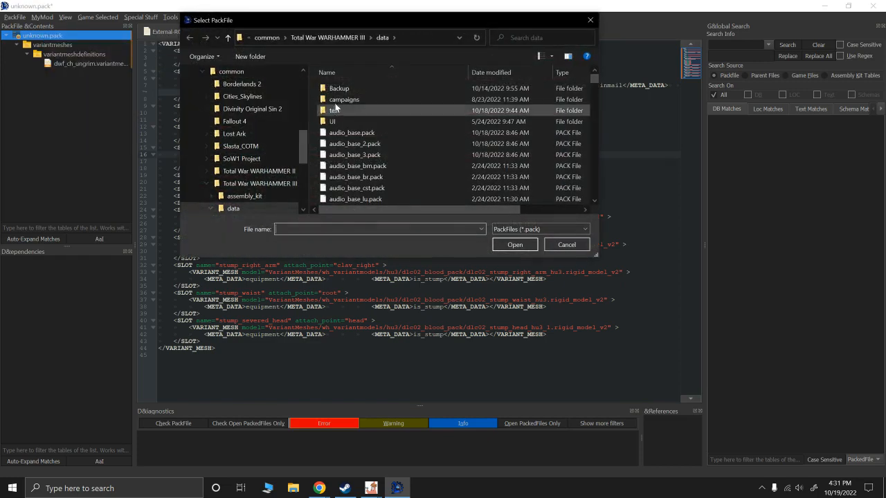
{"action": "left_click", "coordinate": [371, 488]}
{"action": "left_click", "coordinate": [441, 425]}
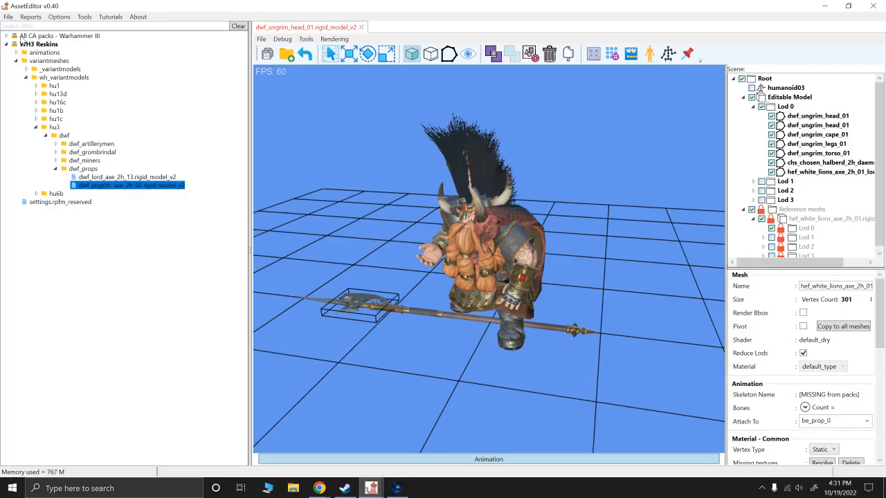
{"action": "left_click", "coordinate": [396, 487]}
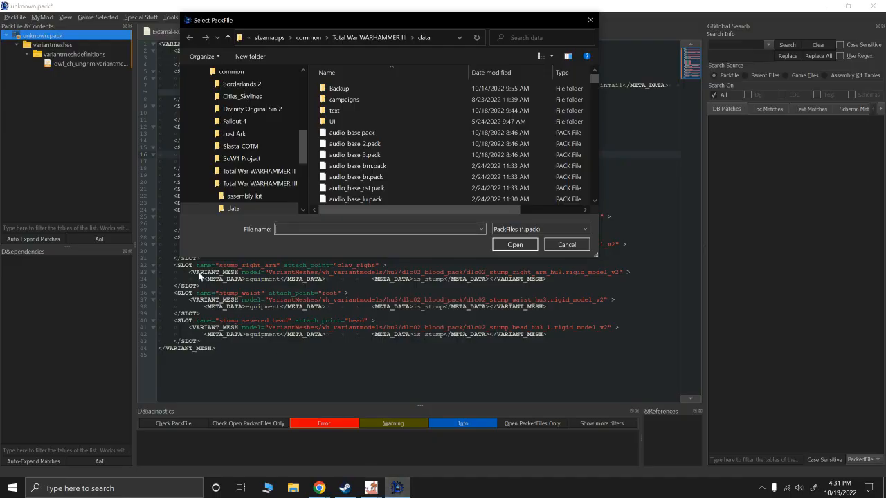
Open WH3 Reskins.pack from the Desktop's My Mods WH3 folder as the source pack.
{"action": "scroll", "coordinate": [249, 138], "scroll_direction": "up", "scroll_amount": 5}
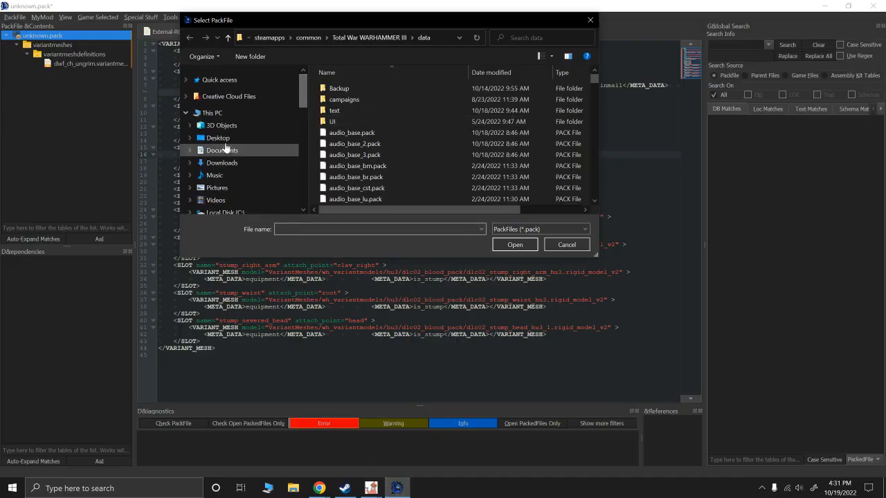
{"action": "left_click", "coordinate": [218, 137]}
{"action": "double_click", "coordinate": [581, 99]}
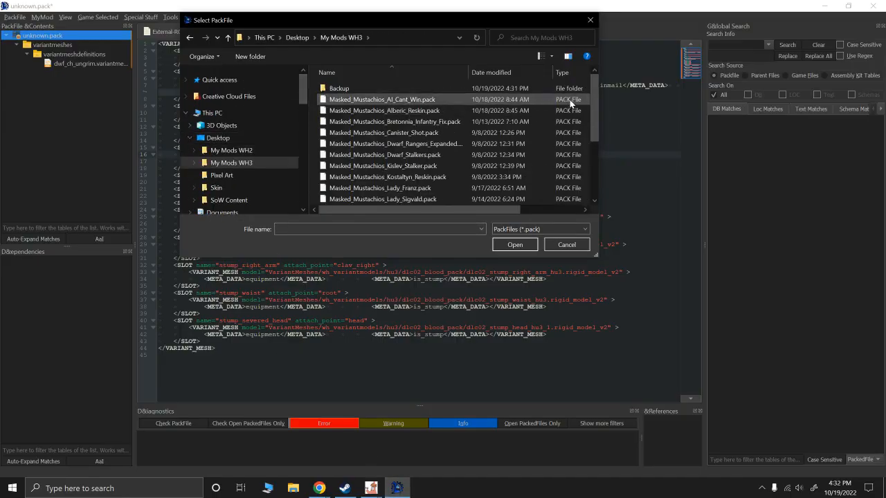
{"action": "left_click_drag", "start_coordinate": [597, 113], "coordinate": [596, 167]}
{"action": "double_click", "coordinate": [332, 198]}
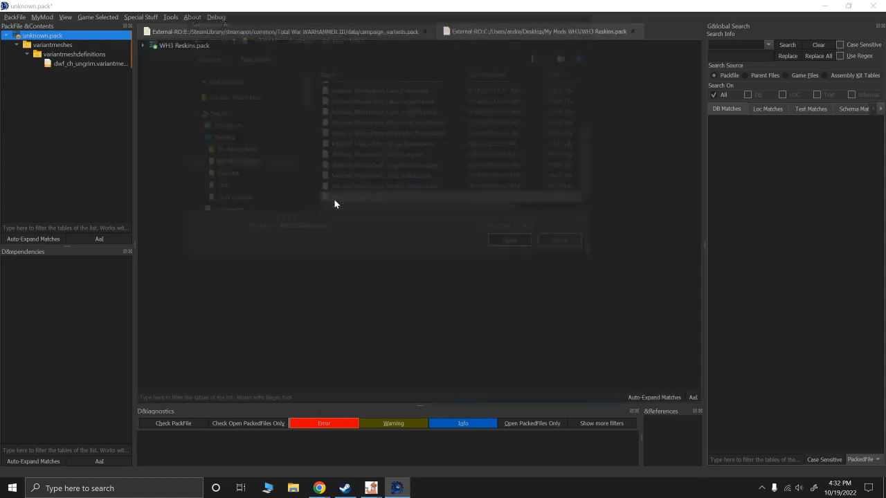
Add dwf_ungrim_axe_2h_02.rigid_model_v2 from wh_variantmodels/hu3/dwf/dwf_props to unknown.pack and open the added model.
{"action": "double_click", "coordinate": [162, 45]}
{"action": "double_click", "coordinate": [169, 64]}
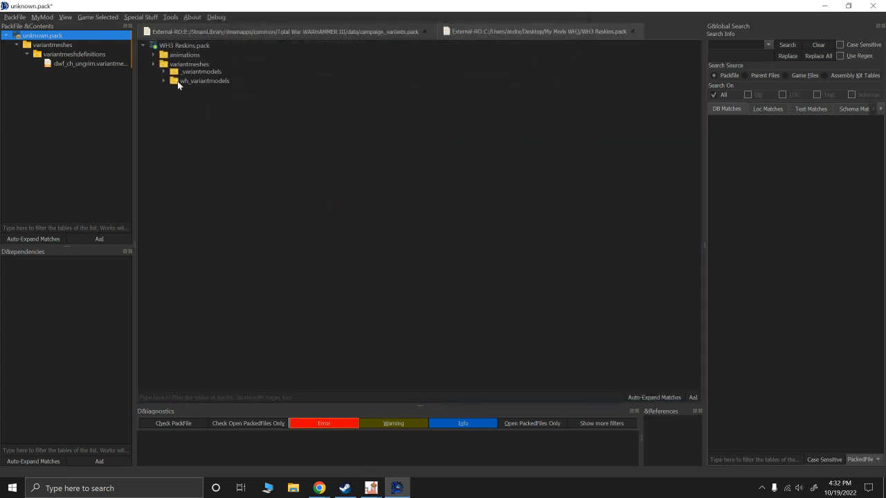
{"action": "left_click", "coordinate": [164, 75]}
{"action": "left_click", "coordinate": [163, 74]}
{"action": "left_click", "coordinate": [164, 82]}
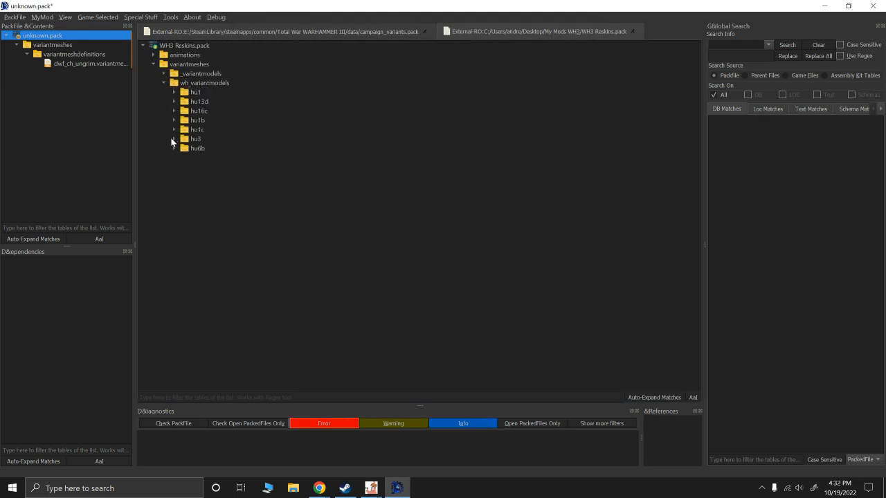
{"action": "left_click", "coordinate": [174, 139]}
{"action": "left_click", "coordinate": [195, 148]}
{"action": "left_click", "coordinate": [184, 148]}
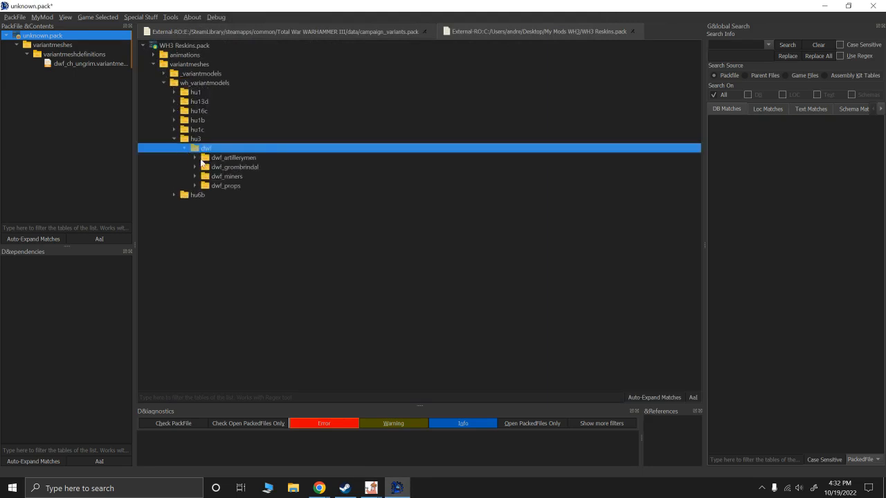
{"action": "left_click", "coordinate": [196, 185]}
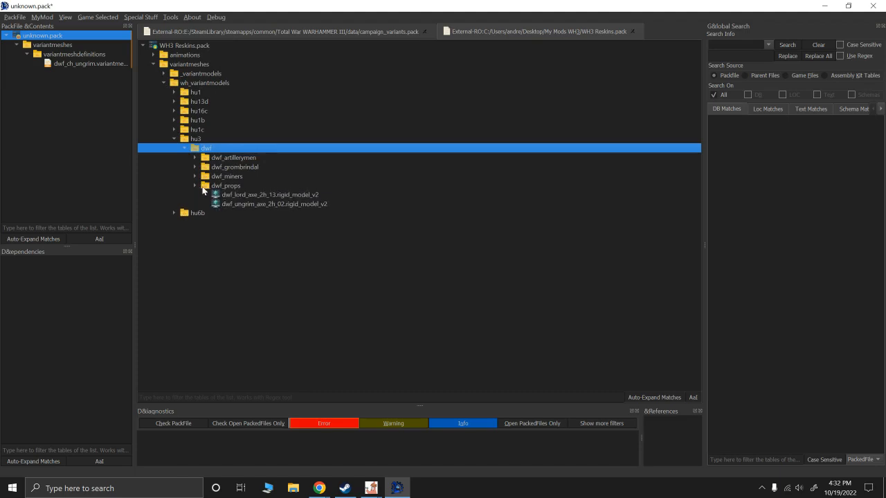
{"action": "double_click", "coordinate": [245, 204]}
{"action": "left_click", "coordinate": [97, 125]}
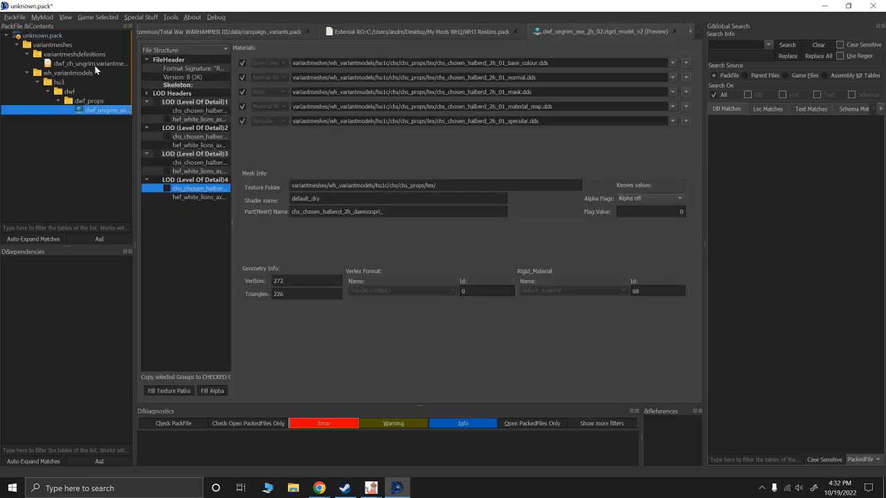
In dwf_ch_ungrim.variantmeshdefinition, change the weapon_1 slot's model file to dwf_ungrim_axe_2h_02.wsmodel.
{"action": "left_click", "coordinate": [97, 65]}
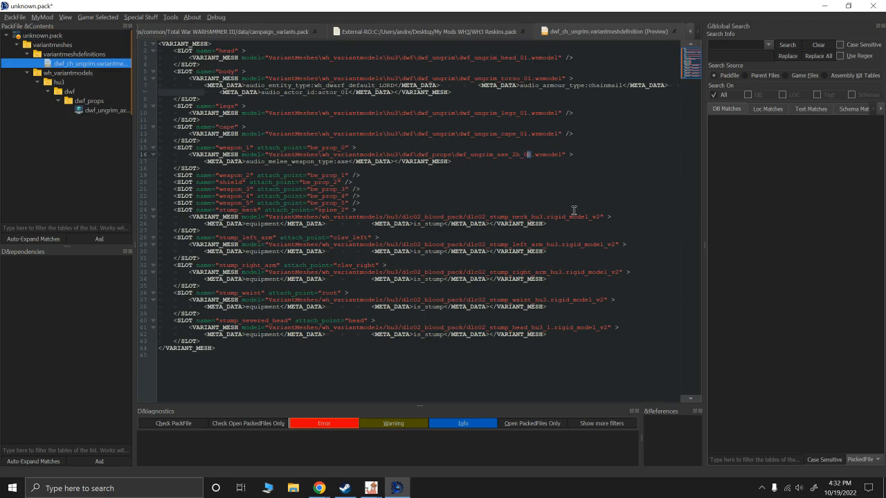
{"action": "type", "text": "2"}
{"action": "left_click_drag", "start_coordinate": [561, 155], "coordinate": [536, 155]}
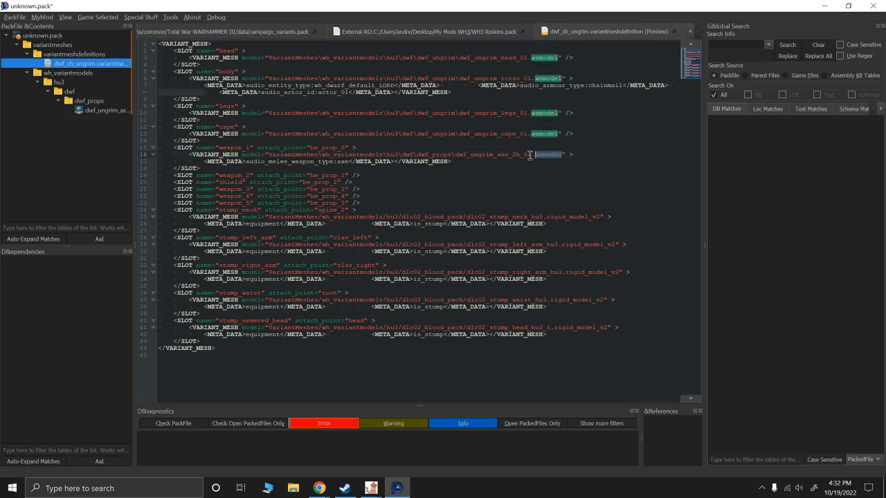
{"action": "left_click", "coordinate": [500, 155]}
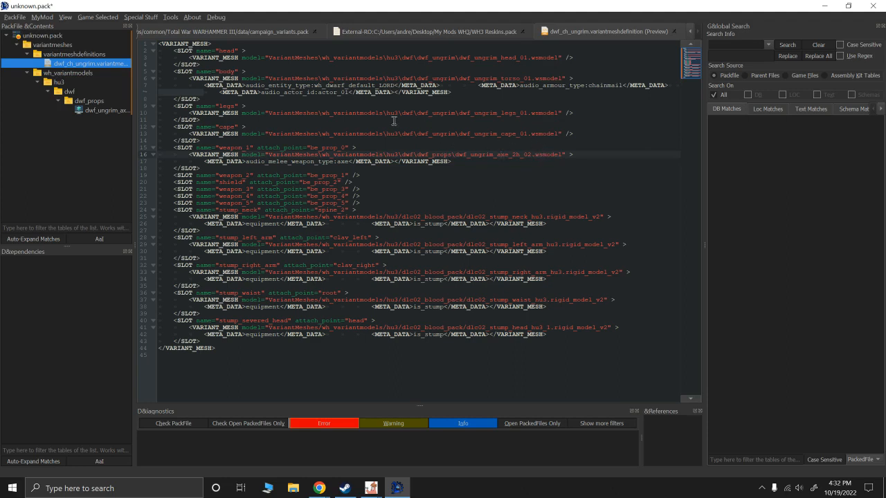
Save the pack as Andy.pack in the Total War WARHAMMER III data folder.
{"action": "left_click", "coordinate": [14, 18]}
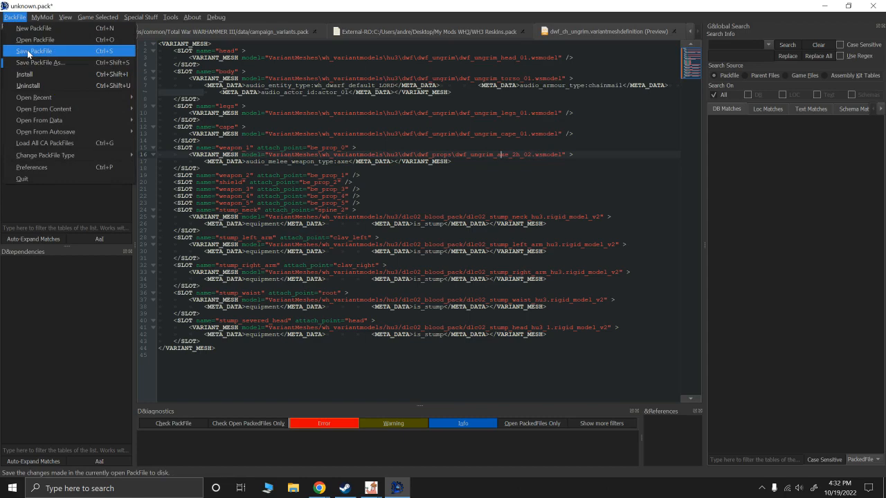
{"action": "left_click", "coordinate": [27, 50]}
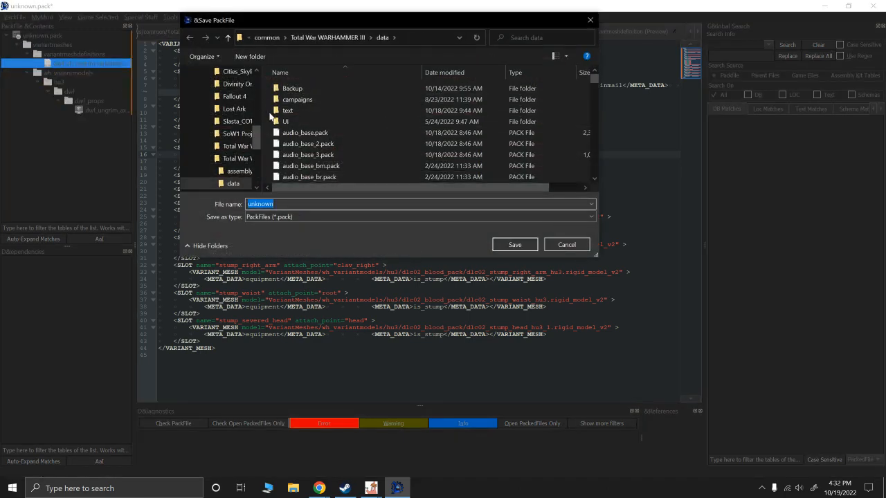
{"action": "type", "text": "And"}
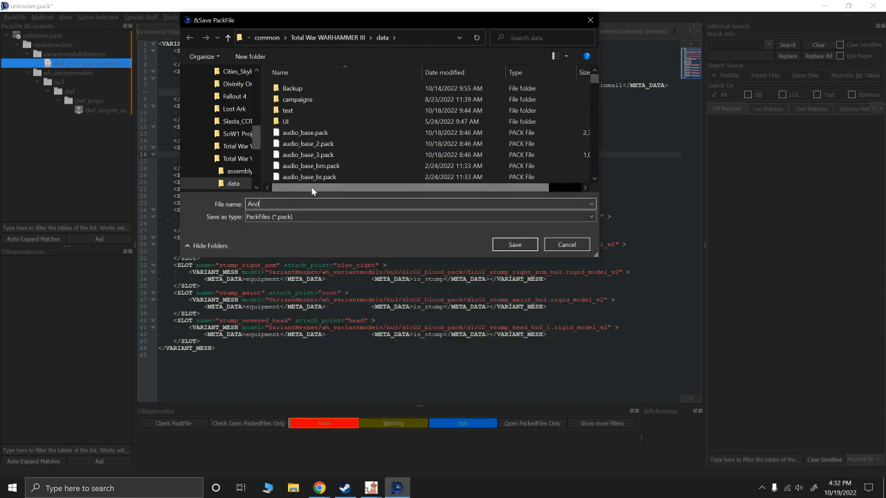
{"action": "type", "text": "y"}
{"action": "key", "text": "Return"}
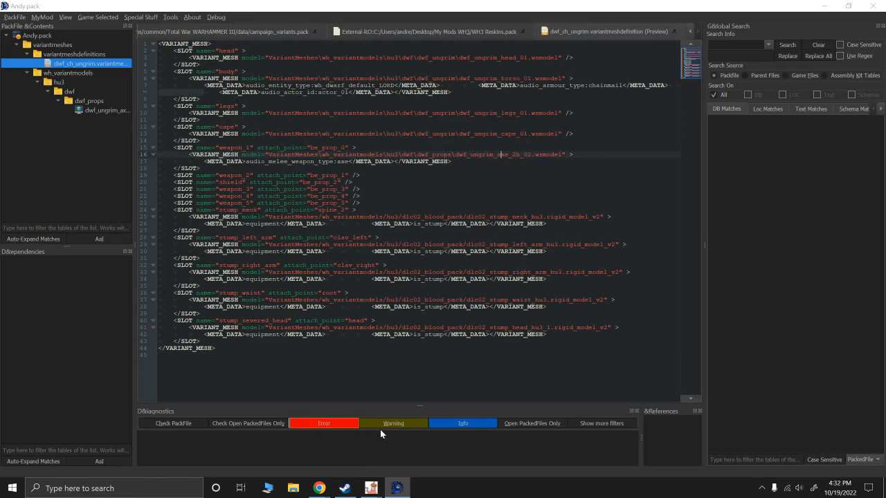
Switch to AssetEditor, collapse the WH3 Reskins pack, and begin opening another pack file.
{"action": "mouse_move", "coordinate": [375, 487]}
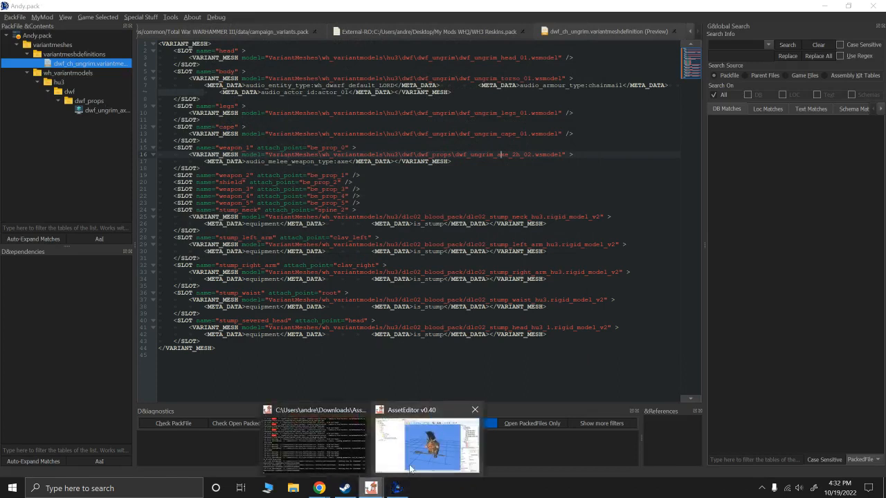
{"action": "left_click", "coordinate": [411, 463]}
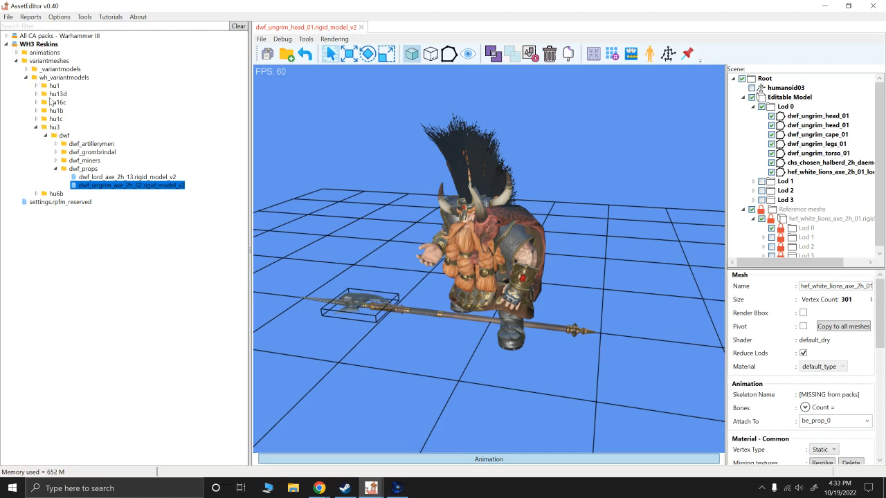
{"action": "left_click", "coordinate": [6, 44]}
{"action": "left_click", "coordinate": [8, 17]}
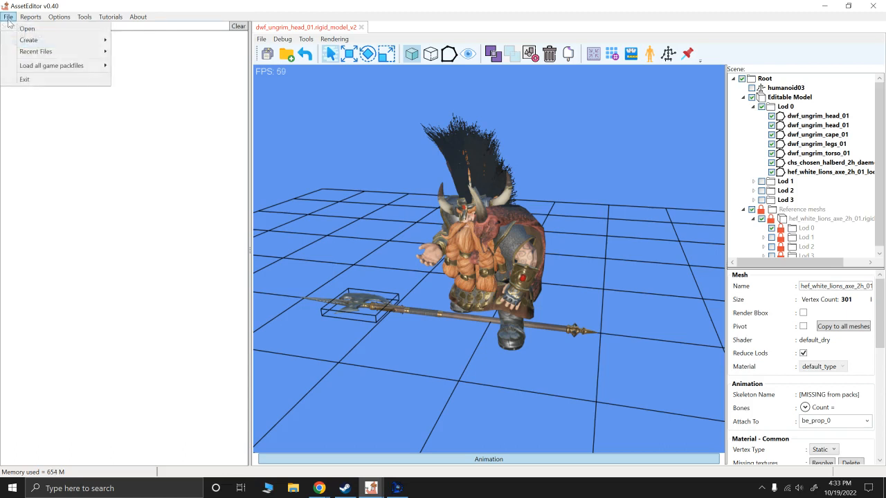
{"action": "mouse_move", "coordinate": [33, 39]}
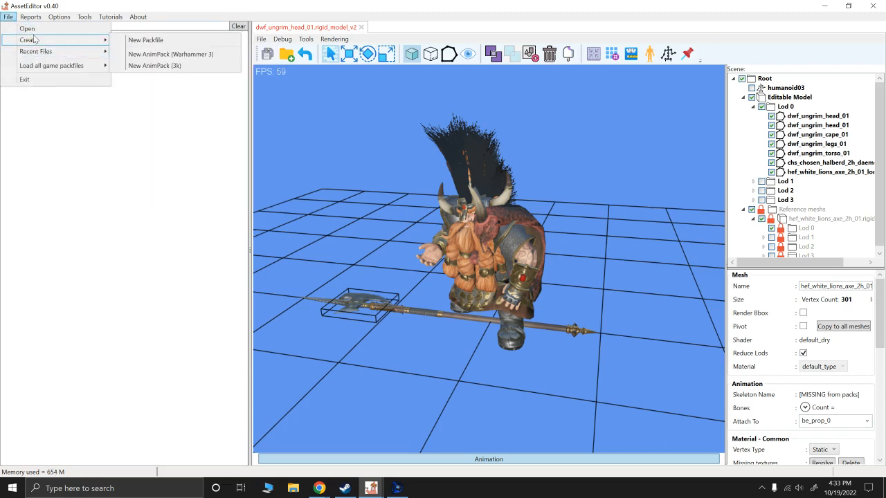
{"action": "left_click", "coordinate": [33, 30]}
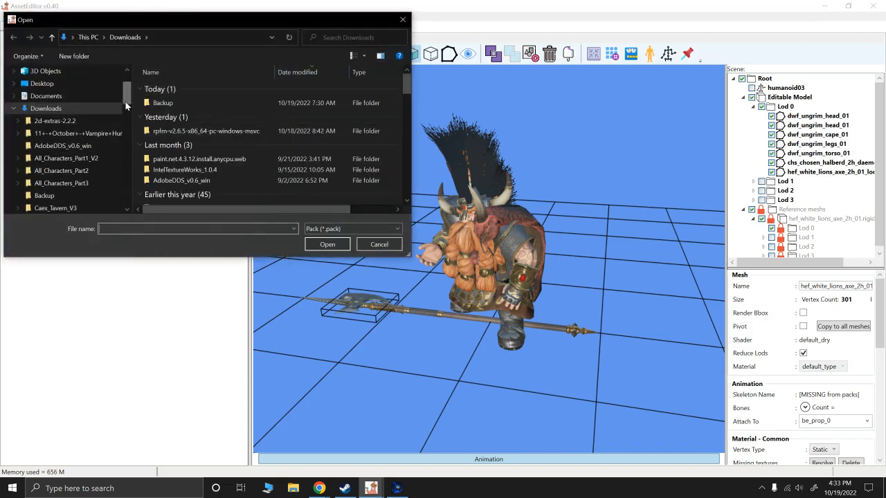
Load Andy.pack from SteamLibrary/steamapps/common/Total War WARHAMMER III/data on the SSD (E:) drive.
{"action": "scroll", "coordinate": [104, 176], "scroll_direction": "down", "scroll_amount": 8}
{"action": "left_click", "coordinate": [45, 184]}
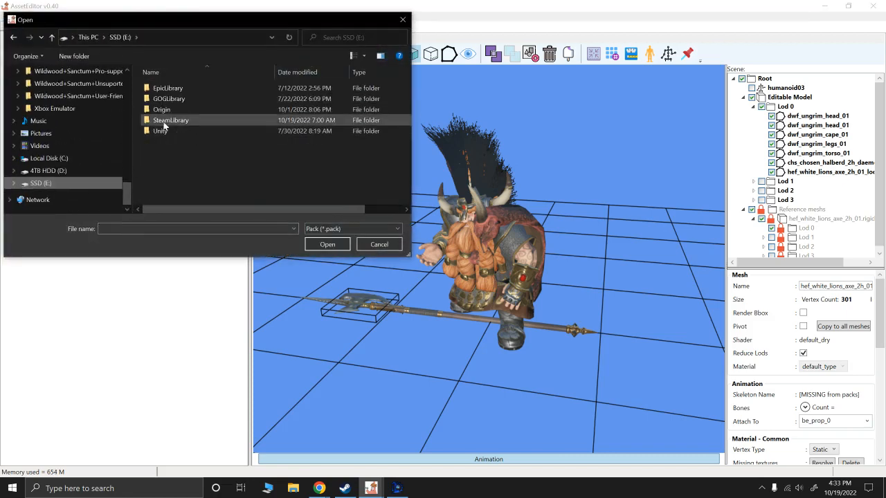
{"action": "double_click", "coordinate": [165, 116]}
{"action": "double_click", "coordinate": [169, 90]}
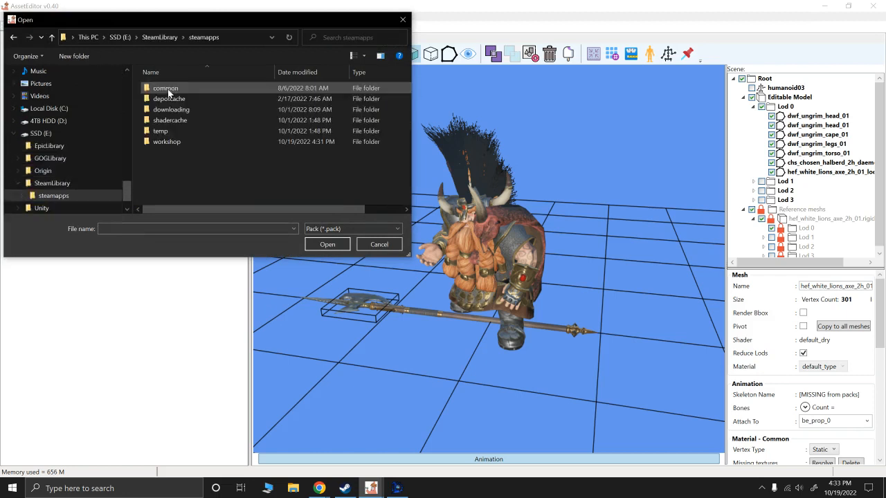
{"action": "double_click", "coordinate": [166, 89]}
{"action": "double_click", "coordinate": [183, 173]}
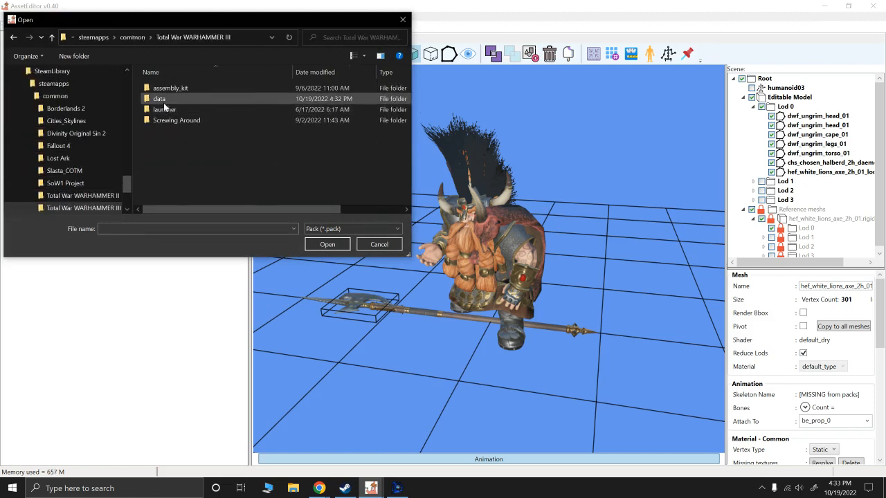
{"action": "double_click", "coordinate": [168, 98]}
{"action": "left_click", "coordinate": [166, 131]}
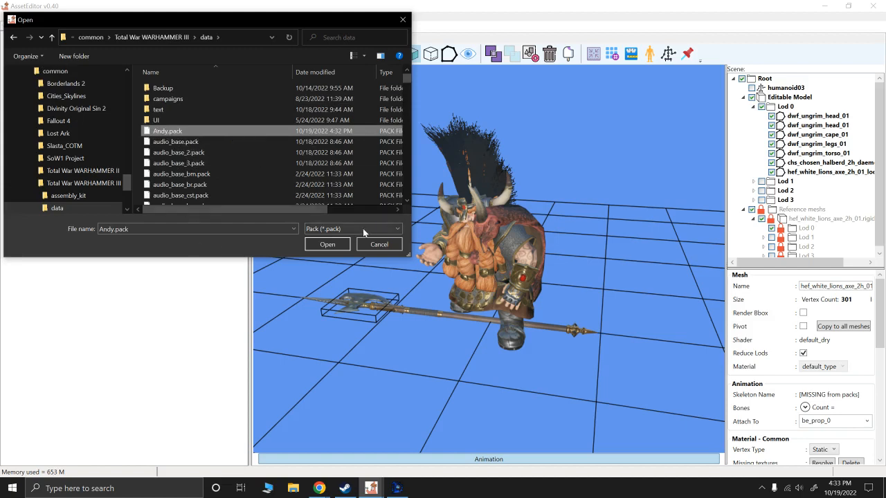
{"action": "left_click", "coordinate": [328, 243]}
Expand the Andy pack down to wh_variantmodels/hu3/dwf/dwf_props and select dwf_ungrim_axe_2h_02.rigid_model_v2.
{"action": "left_click", "coordinate": [10, 53]}
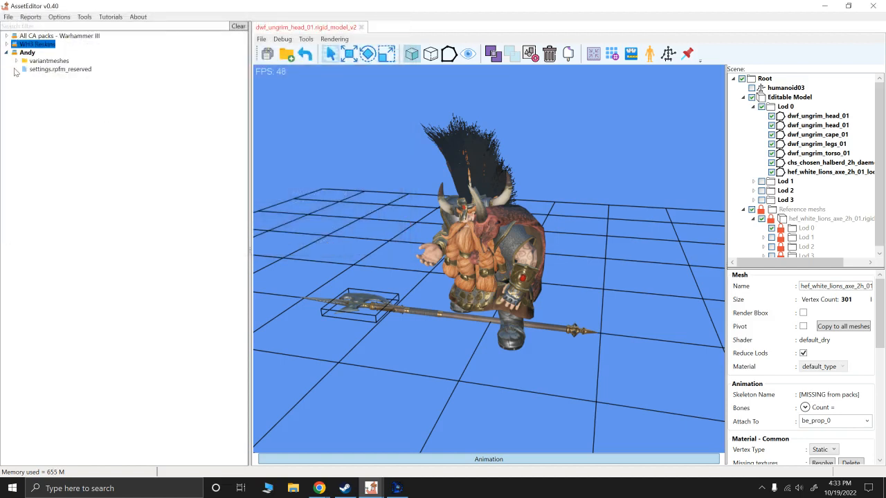
{"action": "left_click", "coordinate": [16, 61]}
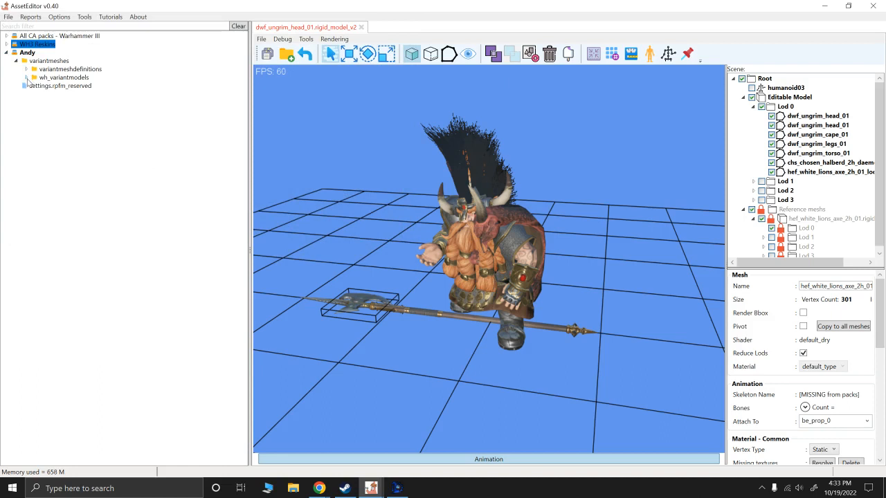
{"action": "left_click", "coordinate": [26, 77]}
{"action": "left_click", "coordinate": [35, 85]}
{"action": "left_click", "coordinate": [45, 93]}
{"action": "left_click", "coordinate": [56, 102]}
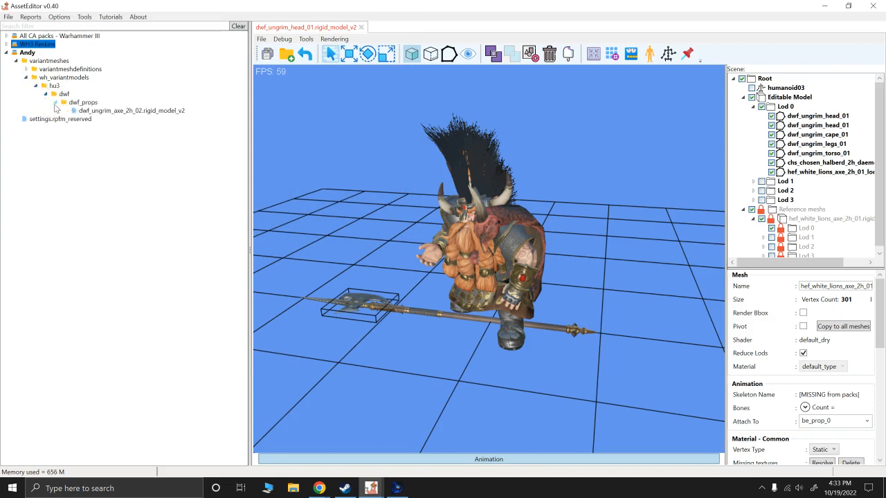
{"action": "left_click", "coordinate": [106, 111]}
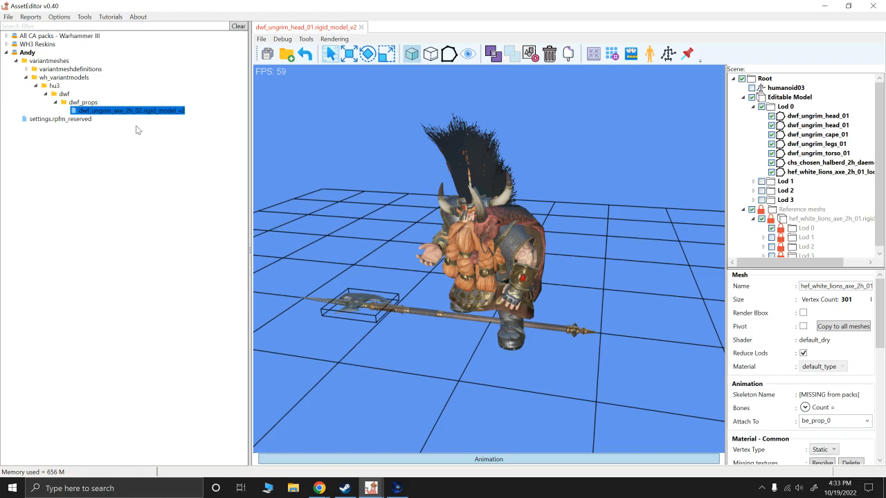
Close the dwf_ungrim_head_01 model and open dwf_ungrim_axe_2h_02.rigid_model_v2 for editing.
{"action": "left_click", "coordinate": [361, 28]}
{"action": "left_click", "coordinate": [436, 277]}
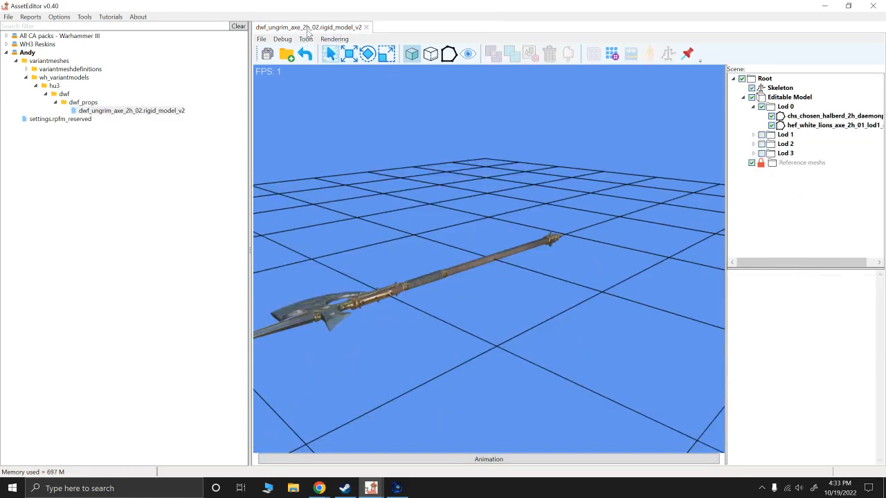
Generate reduced LOD meshes for the Ungrim axe and save dwf_ungrim_axe_2h_02.rigid_model_v2.
{"action": "left_click", "coordinate": [612, 54]}
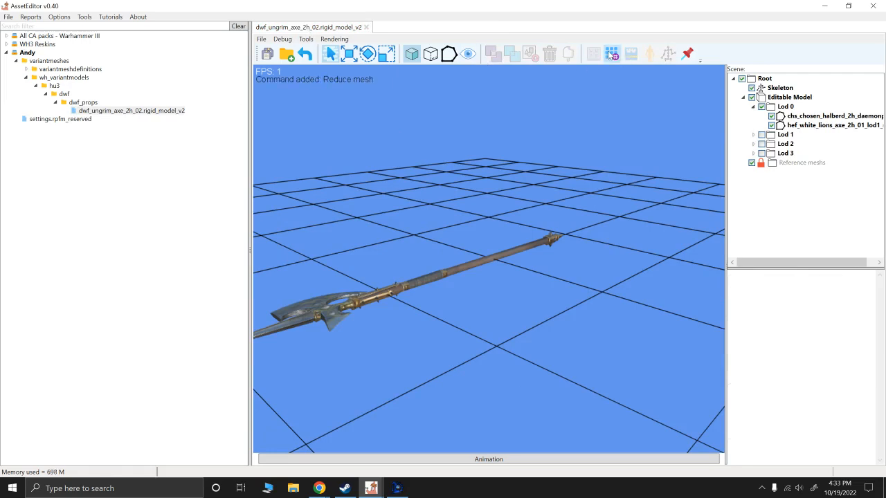
{"action": "left_click", "coordinate": [267, 56]}
{"action": "left_click", "coordinate": [477, 289]}
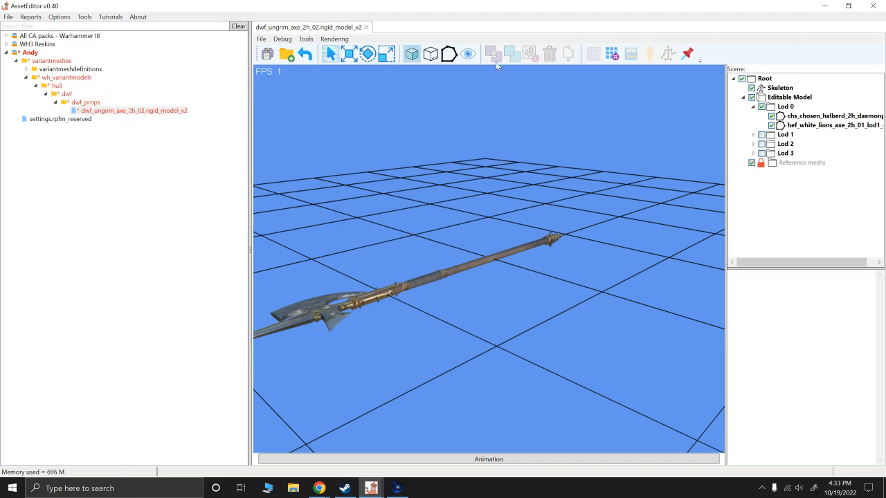
Generate the Warhammer 3 WS model for the axe and save the Andy pack.
{"action": "left_click", "coordinate": [306, 40]}
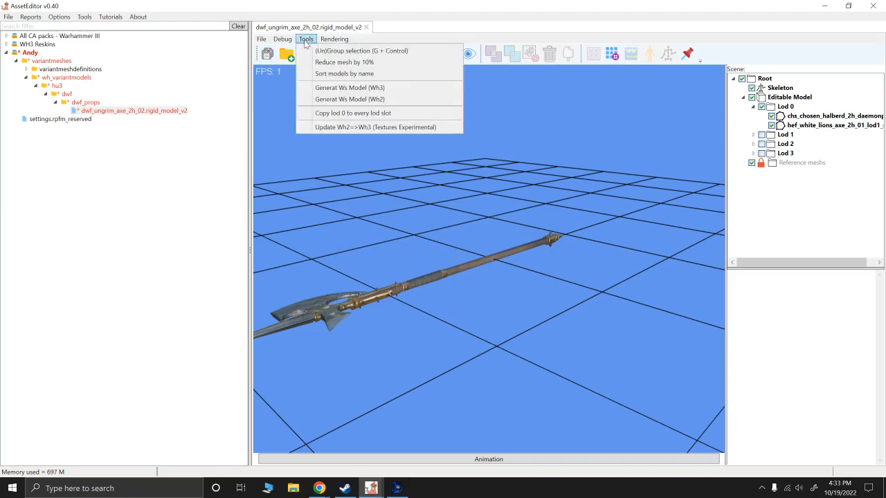
{"action": "left_click", "coordinate": [345, 88]}
{"action": "left_click", "coordinate": [431, 276]}
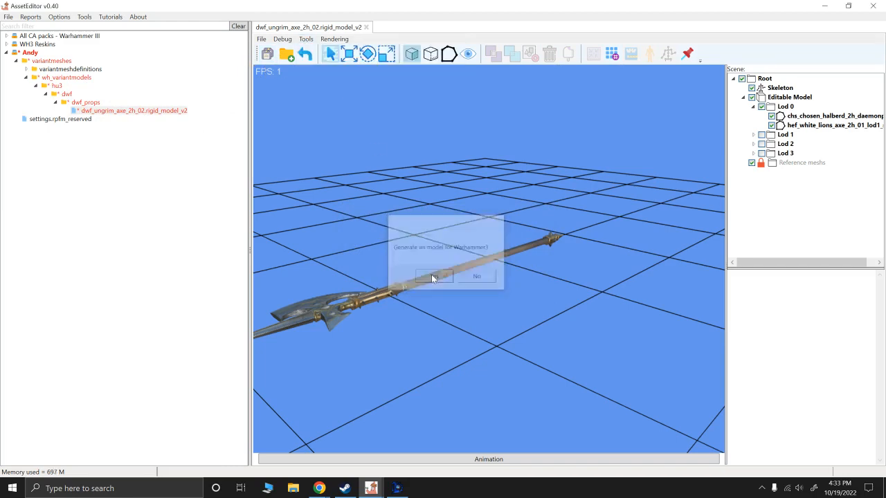
{"action": "right_click", "coordinate": [34, 54]}
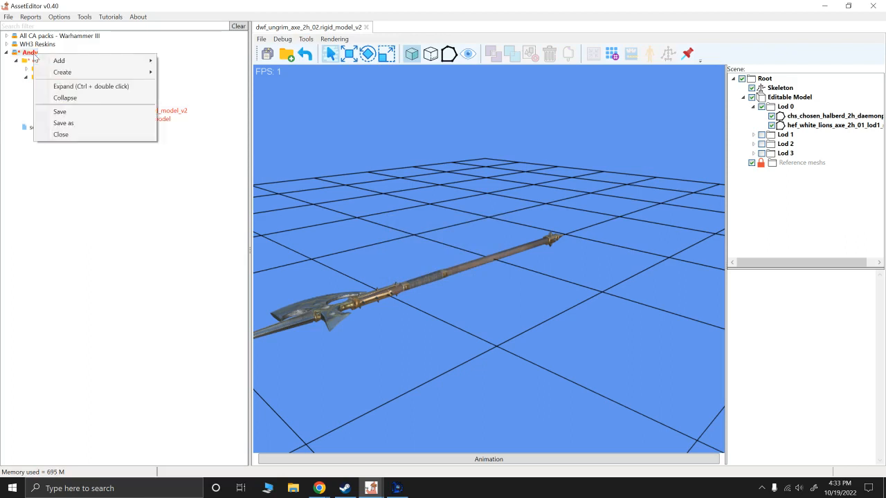
{"action": "left_click", "coordinate": [74, 113]}
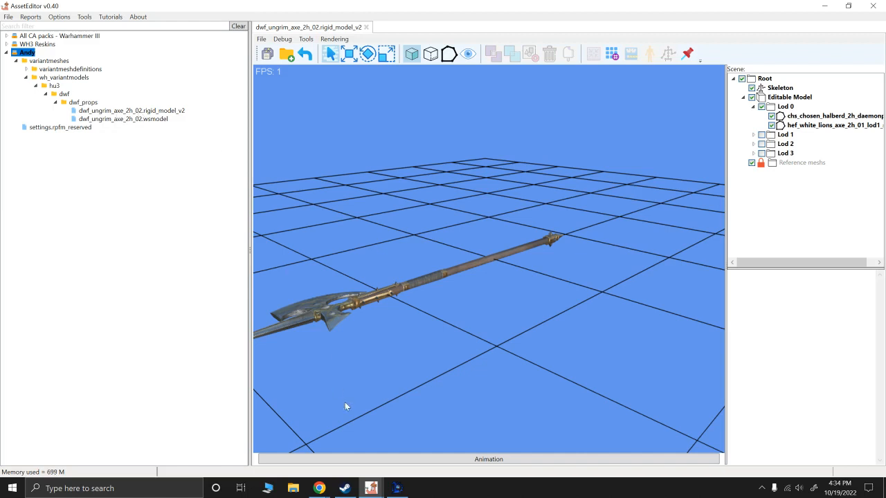
Switch to RPFM and reopen Andy.pack to reload its contents.
{"action": "left_click", "coordinate": [398, 489]}
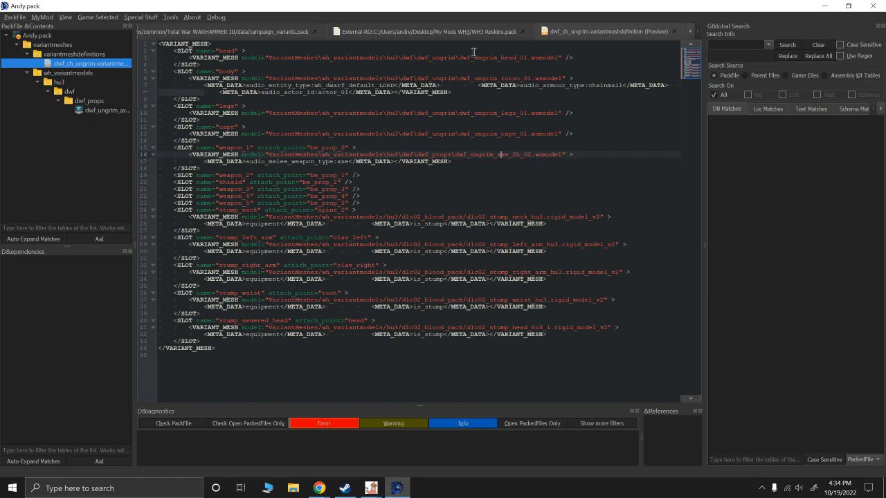
{"action": "left_click", "coordinate": [14, 17]}
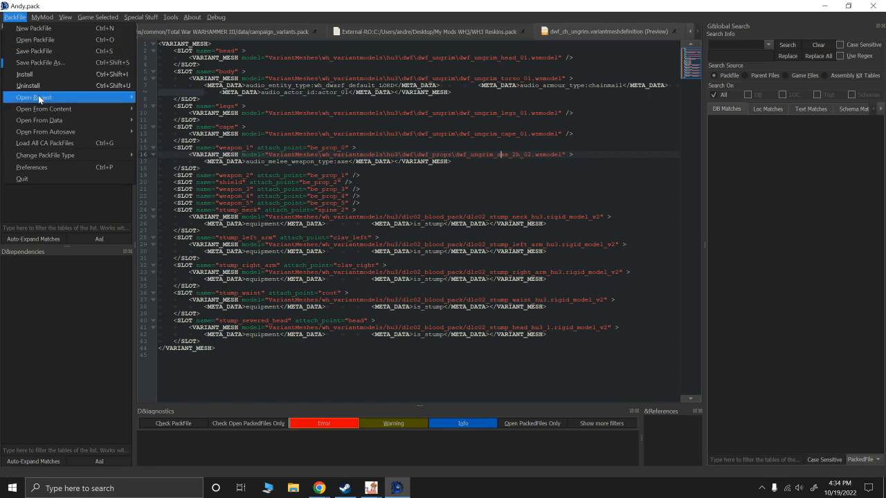
{"action": "left_click", "coordinate": [29, 40]}
{"action": "double_click", "coordinate": [336, 137]}
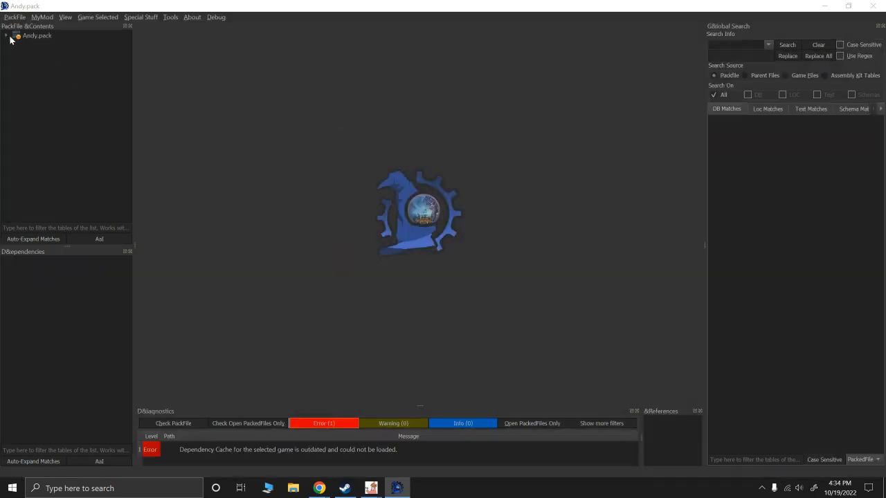
Open dwf_ch_ungrim.variantmeshdefinition in Andy.pack and expand wh_variantmodels down to dwf_props to check the axe files' full names.
{"action": "left_click", "coordinate": [8, 36]}
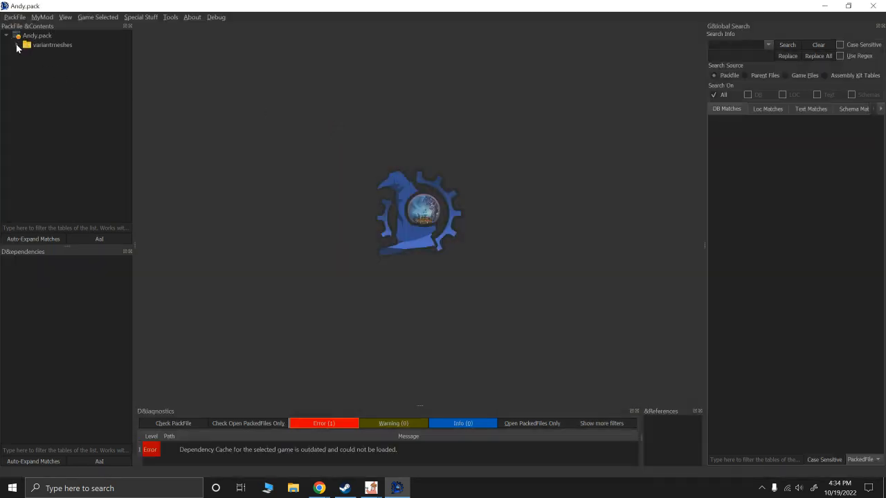
{"action": "left_click", "coordinate": [17, 44]}
{"action": "left_click", "coordinate": [27, 54]}
{"action": "left_click", "coordinate": [49, 66]}
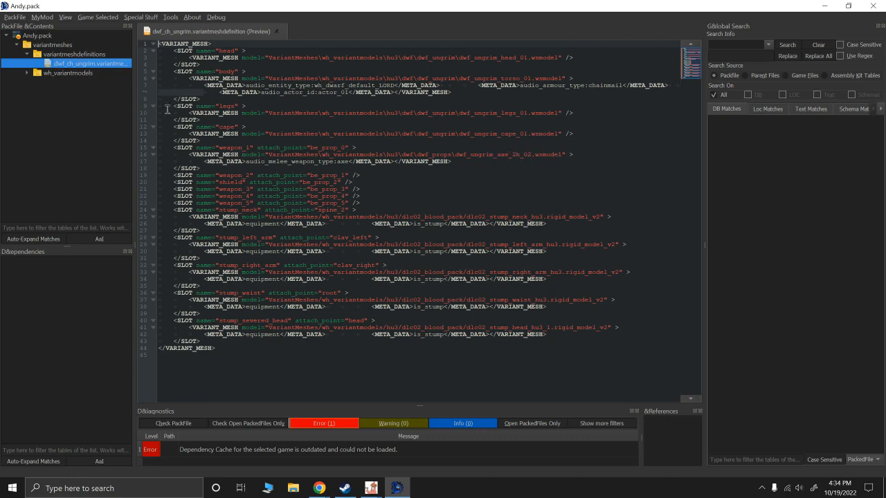
{"action": "left_click", "coordinate": [28, 73]}
{"action": "left_click", "coordinate": [47, 91]}
{"action": "left_click", "coordinate": [58, 100]}
{"action": "left_click_drag", "start_coordinate": [134, 119], "coordinate": [208, 120]}
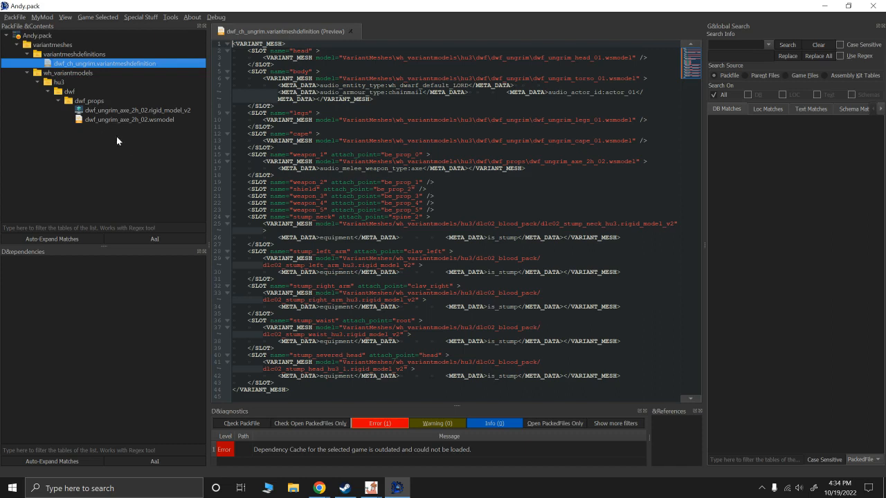
Switch back to AssetEditor and examine the finished axe model from another angle.
{"action": "mouse_move", "coordinate": [370, 488]}
{"action": "left_click", "coordinate": [415, 452]}
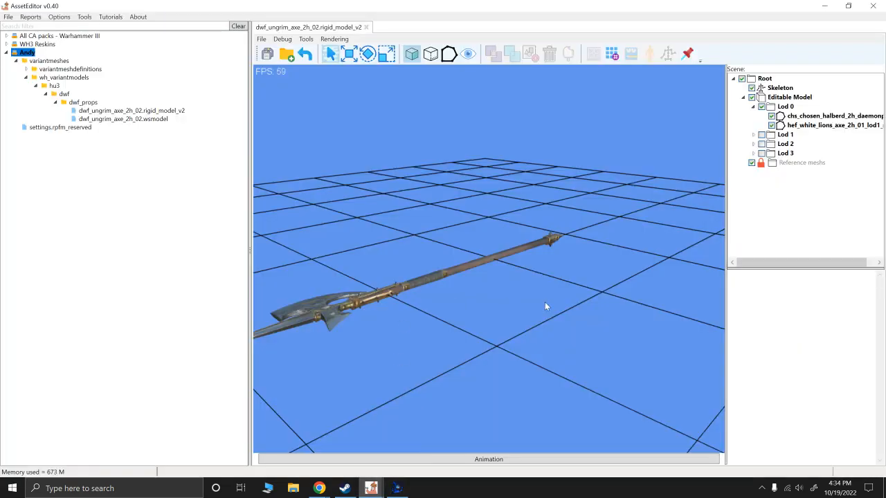
{"action": "left_click_drag", "start_coordinate": [544, 302], "coordinate": [383, 294], "text": "alt"}
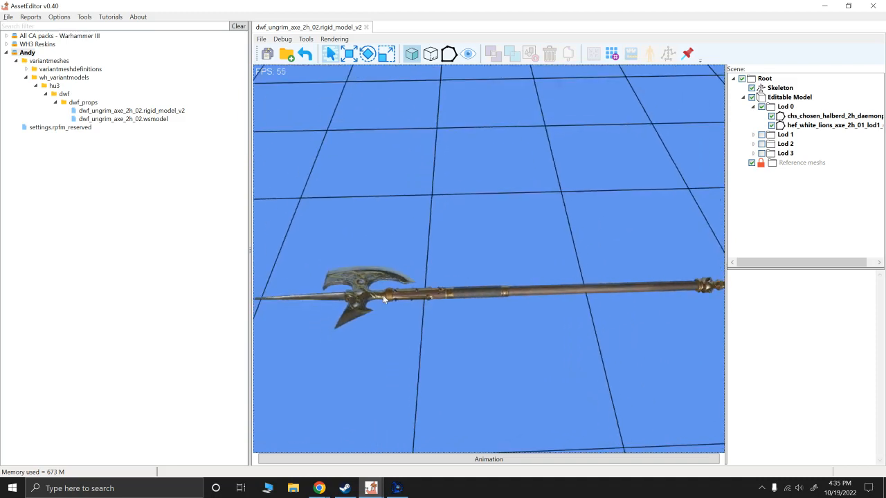